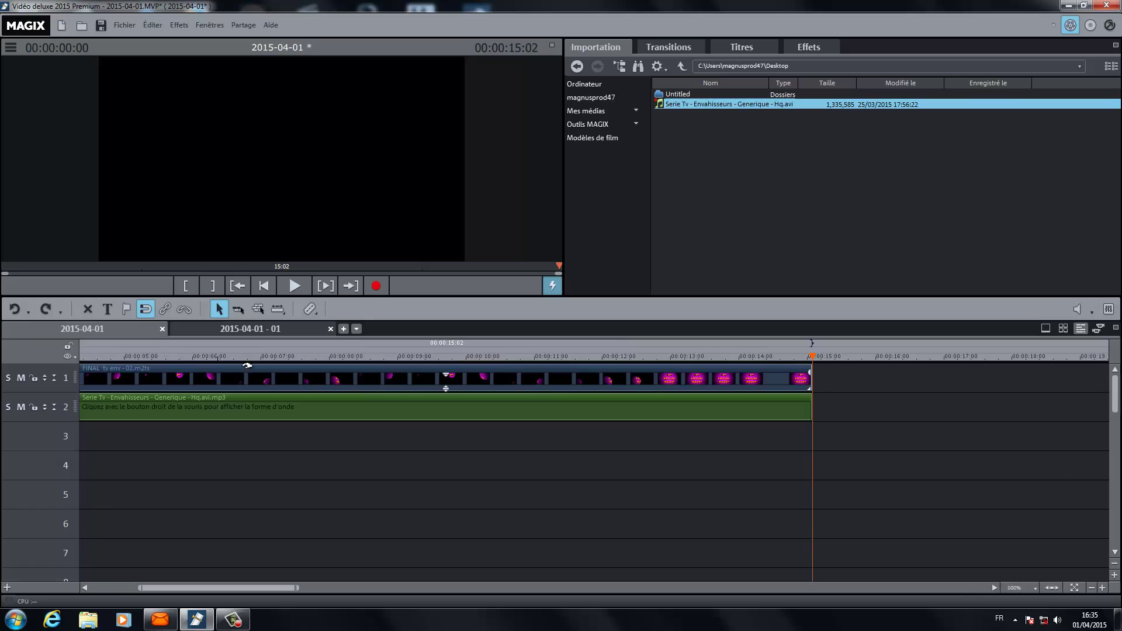
# Step: Preview the finished 2015-04-01 title sequence around its full title and an earlier partial circle reveal
pyautogui.moveTo(677, 356); pyautogui.dragTo(719, 356)
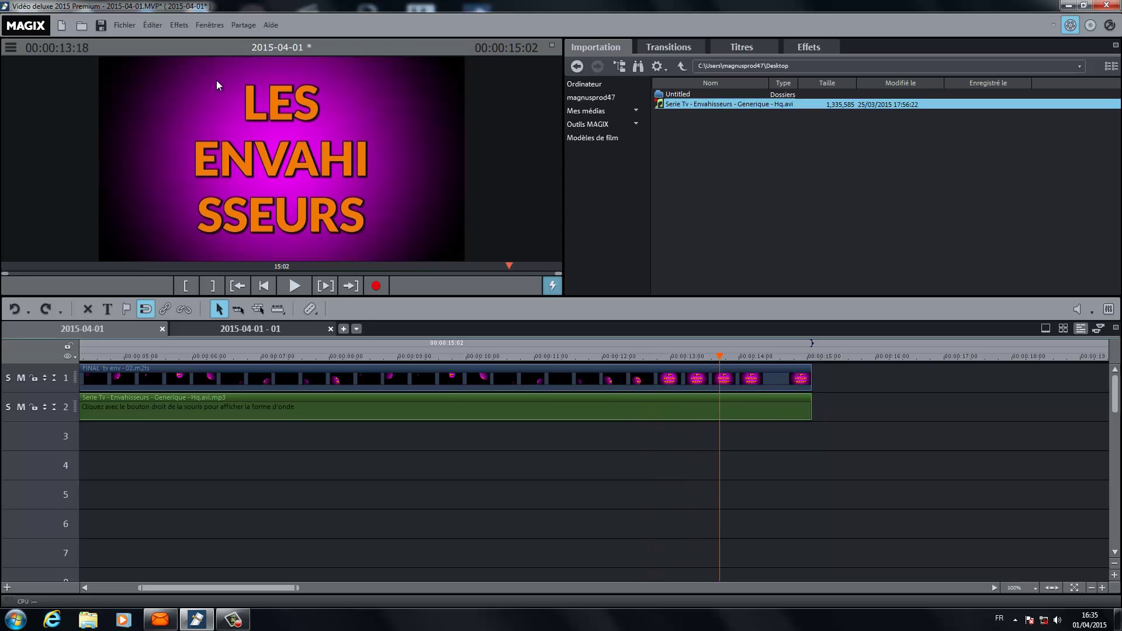
pyautogui.moveTo(719, 356); pyautogui.dragTo(526, 365)
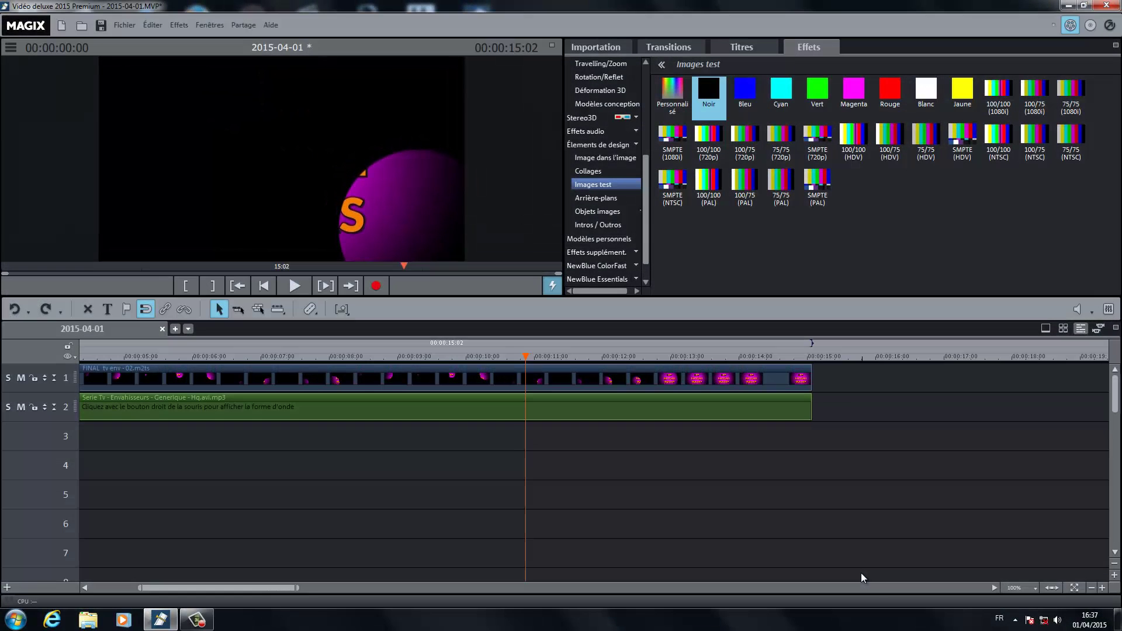
# Step: Add a new movie to the project and place the Noir test image at the start of track 2
pyautogui.click(174, 329)
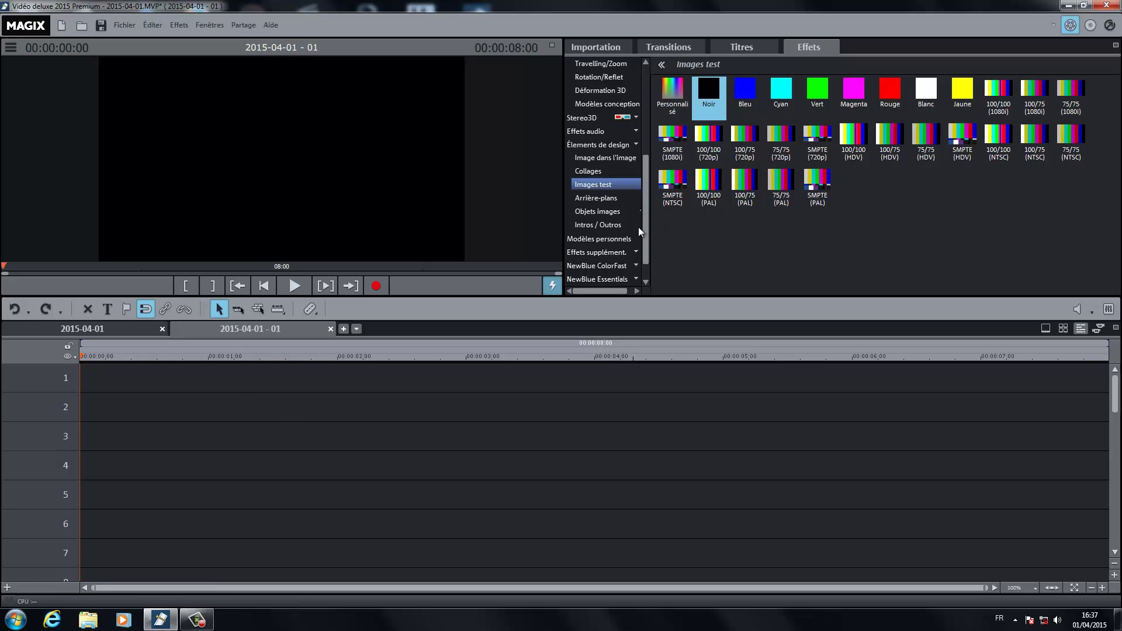
pyautogui.click(751, 44)
pyautogui.click(811, 48)
pyautogui.moveTo(669, 178); pyautogui.dragTo(646, 192)
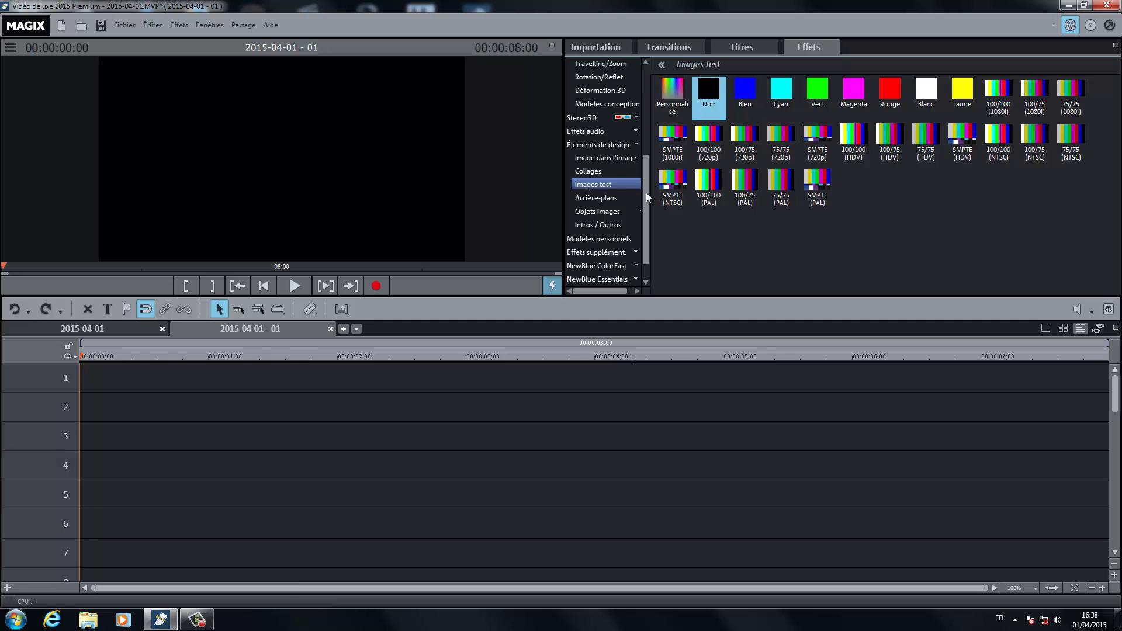
pyautogui.click(630, 140)
pyautogui.click(637, 79)
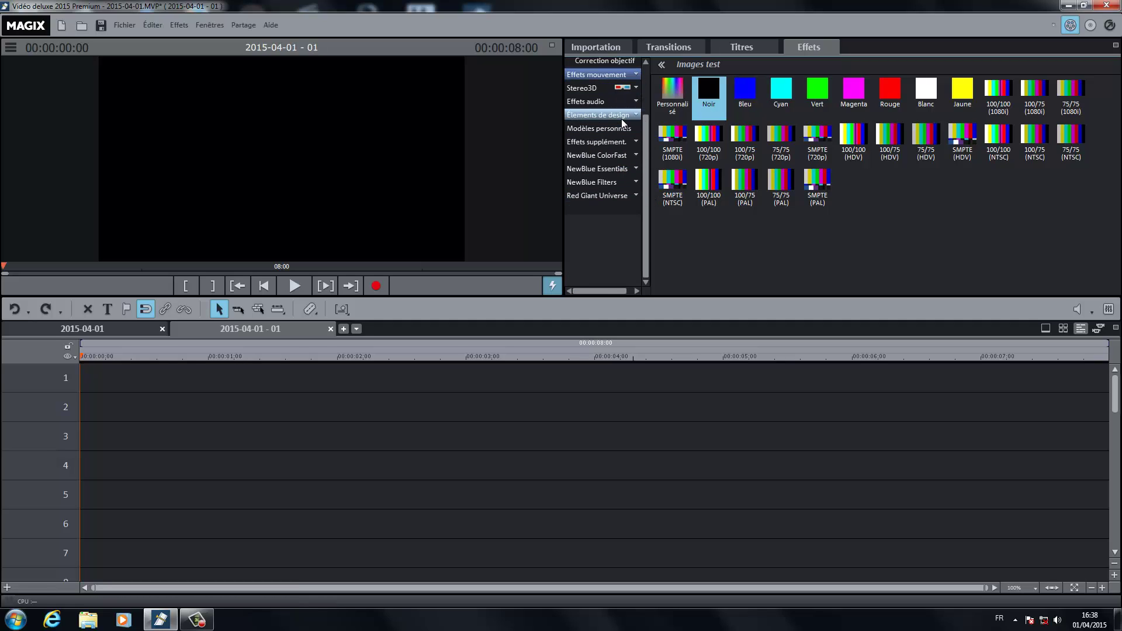
pyautogui.click(639, 114)
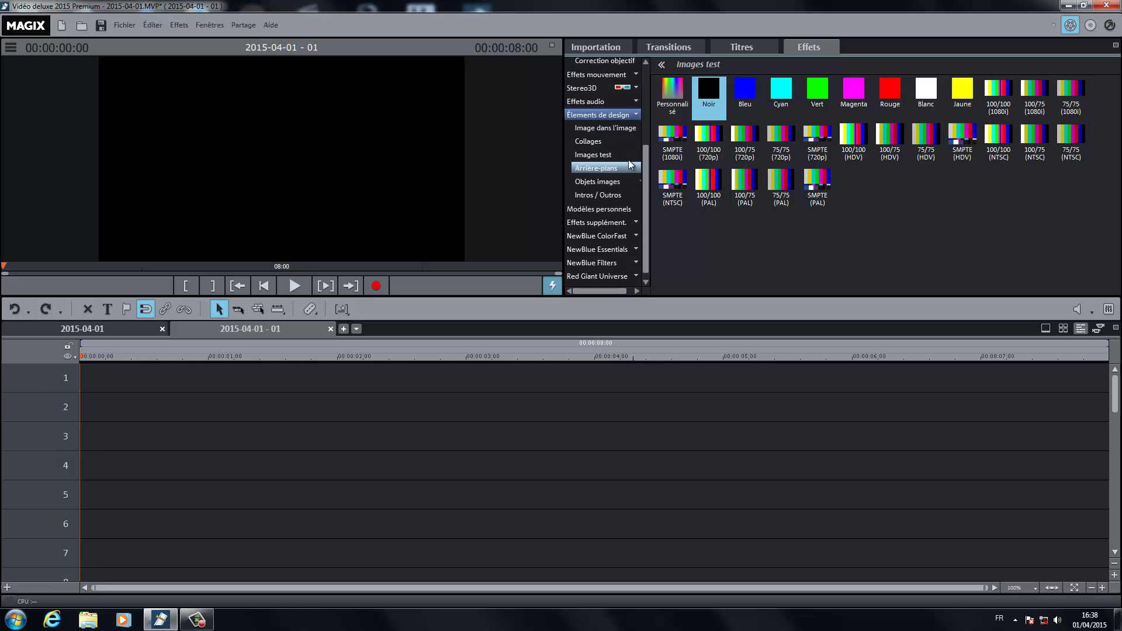
pyautogui.click(627, 153)
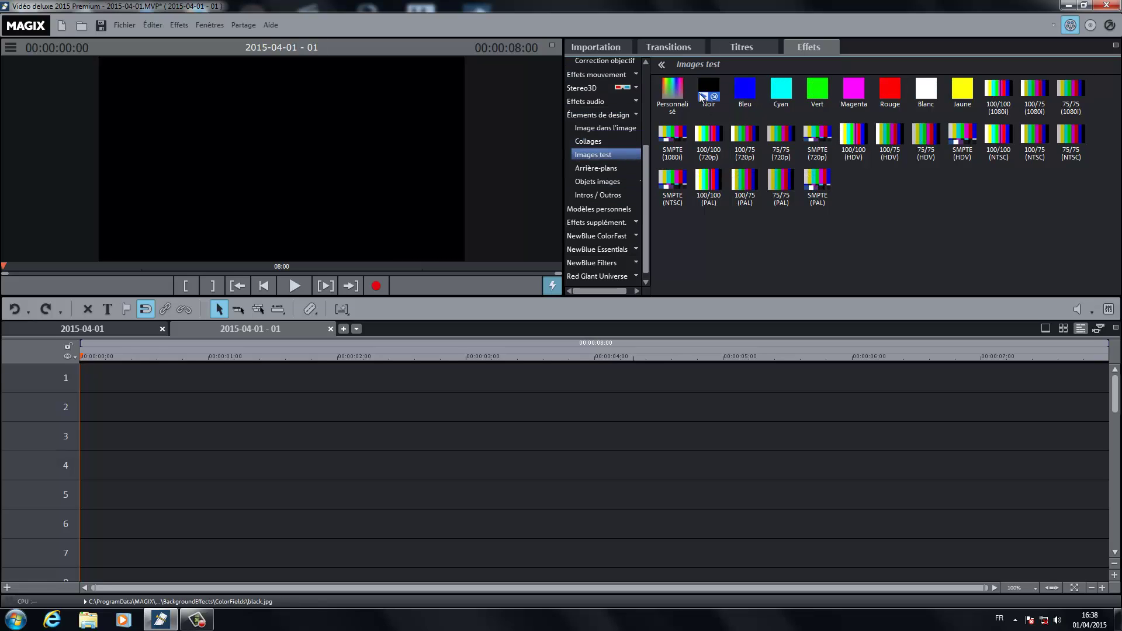
pyautogui.moveTo(710, 86); pyautogui.dragTo(111, 405)
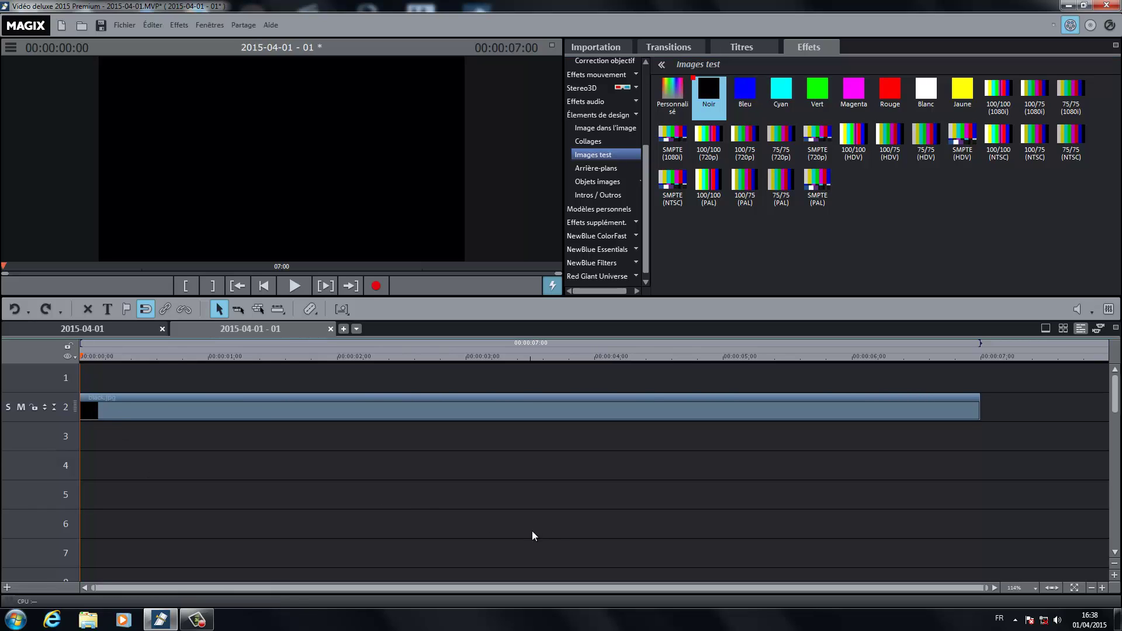
# Step: Bring up the Chrominance video effect settings for the black.jpg clip on track 2
pyautogui.moveTo(644, 153); pyautogui.dragTo(643, 81)
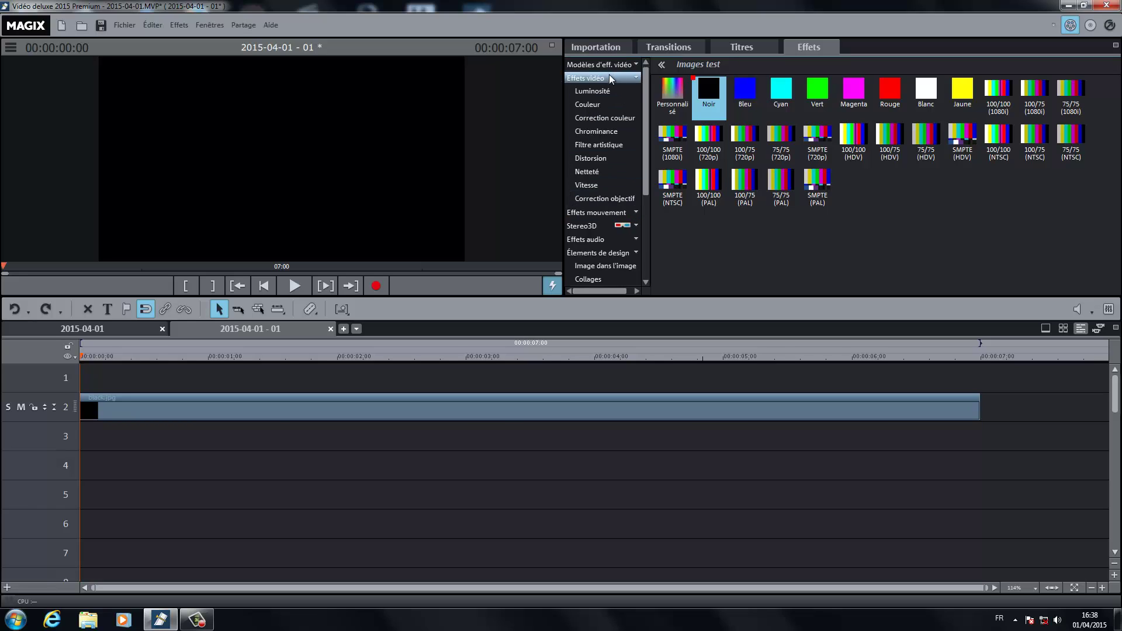
pyautogui.click(608, 75)
pyautogui.click(635, 77)
pyautogui.click(619, 129)
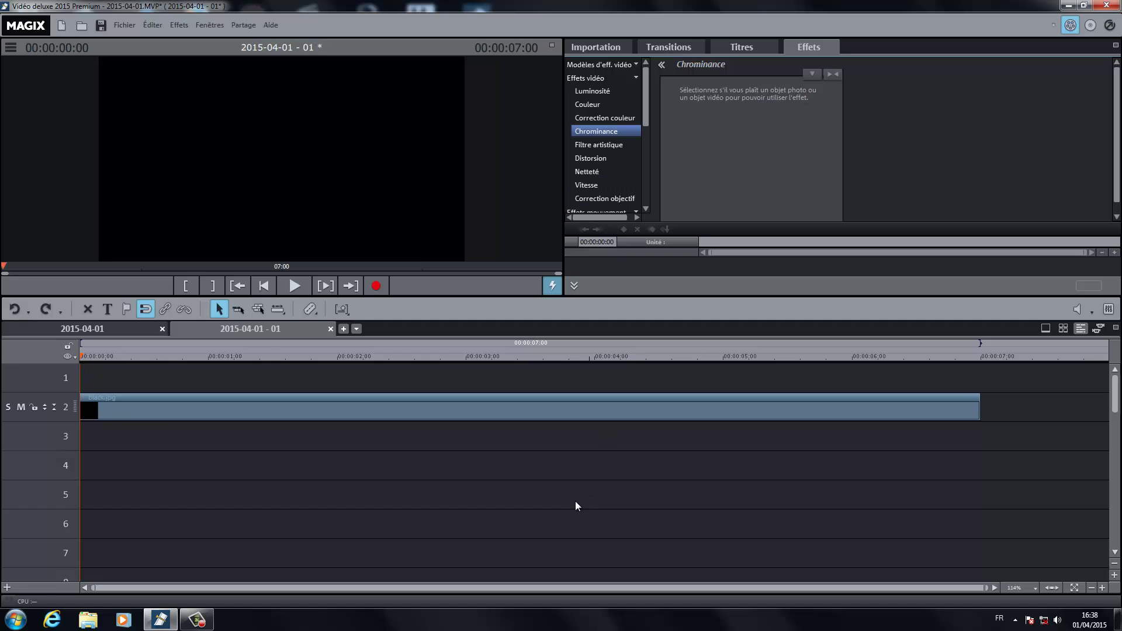
pyautogui.click(589, 410)
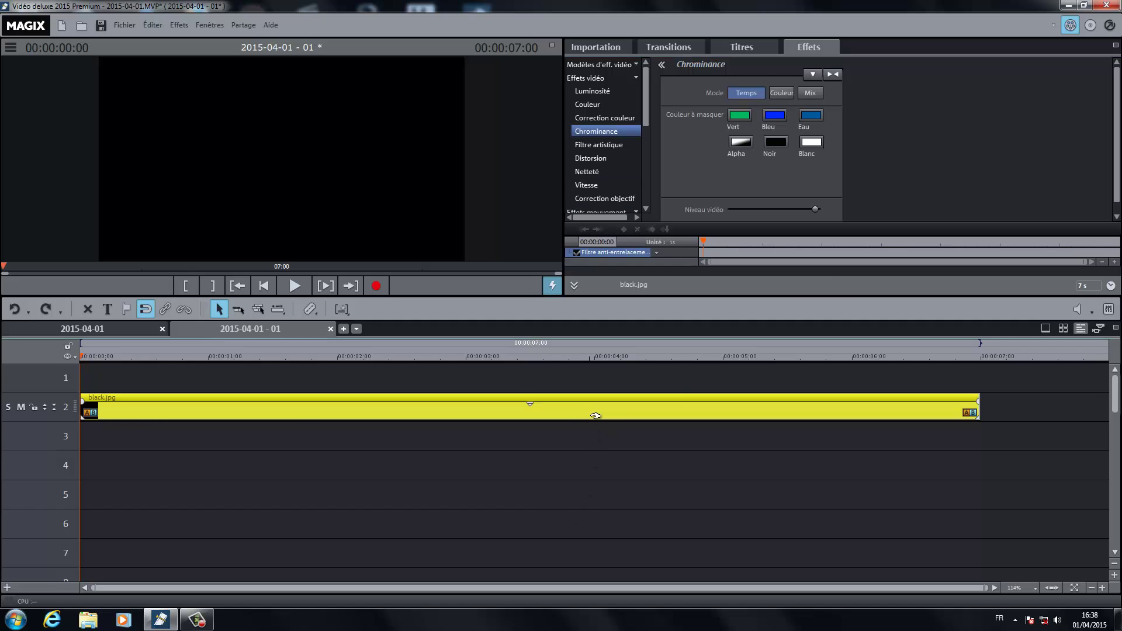
# Step: Load the circular effects mask Matte_9_00001 from the HD folder onto the black.jpg clip
pyautogui.click(812, 74)
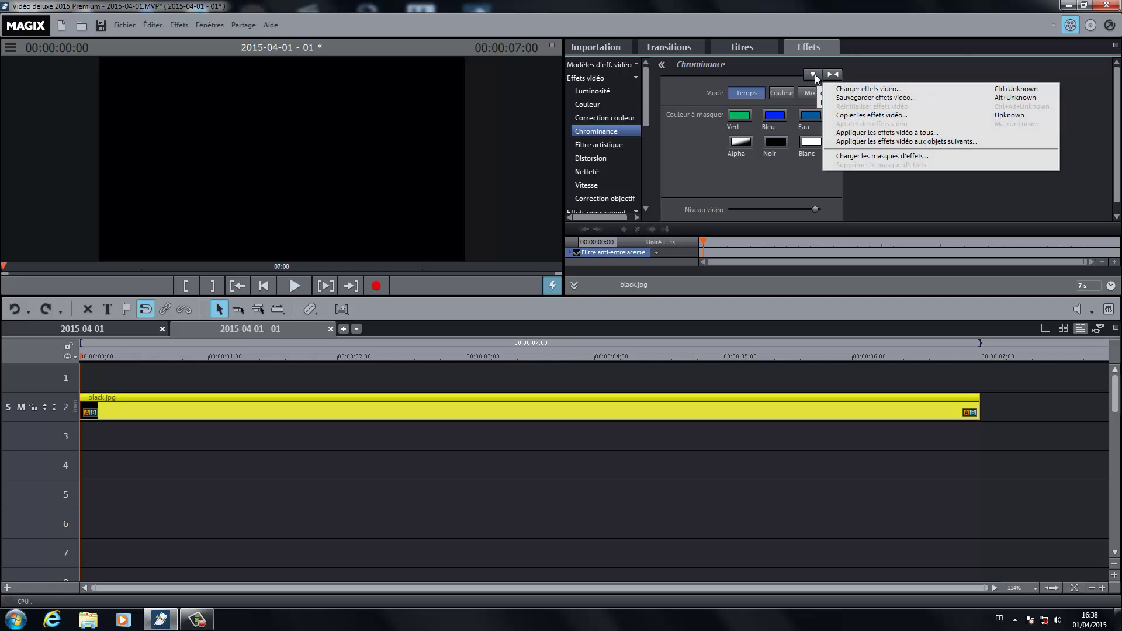
pyautogui.click(893, 156)
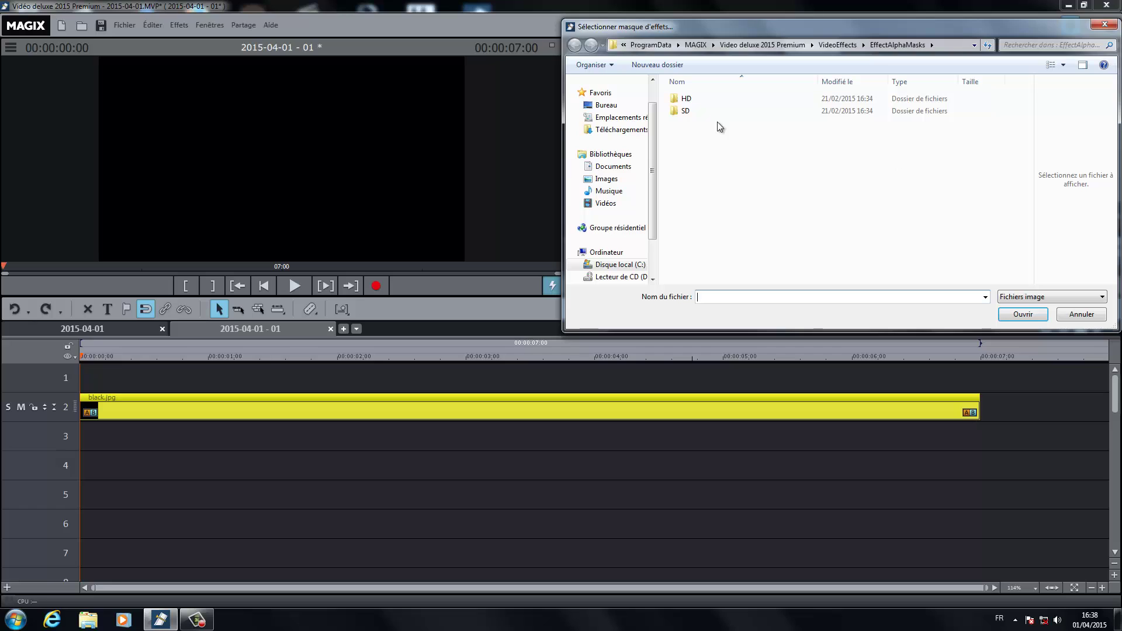
pyautogui.doubleClick(678, 102)
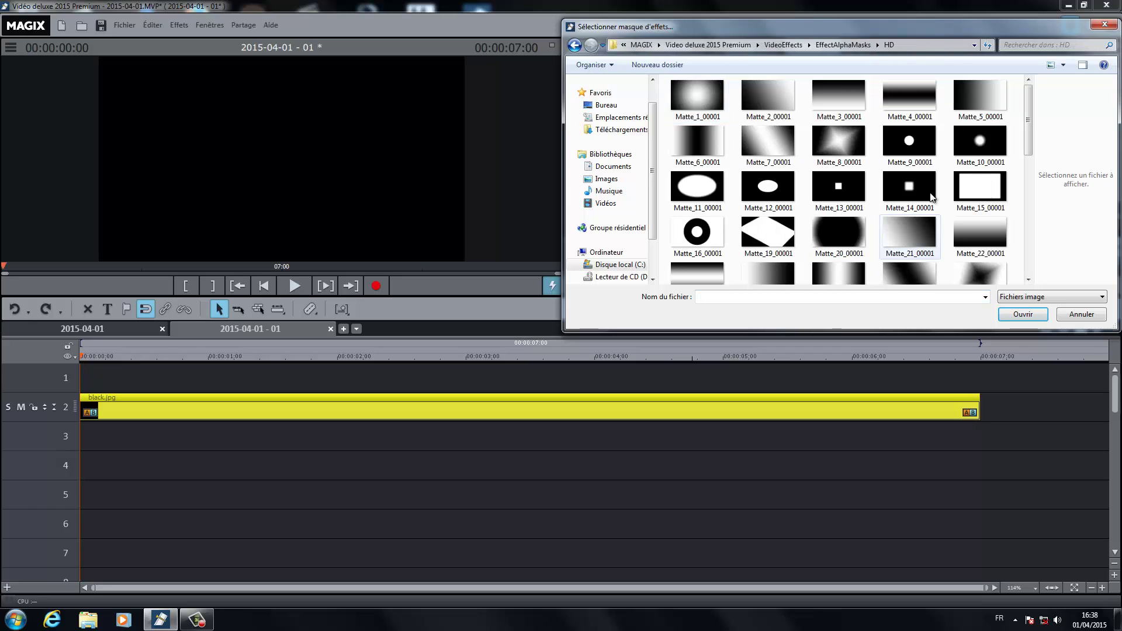
pyautogui.click(908, 143)
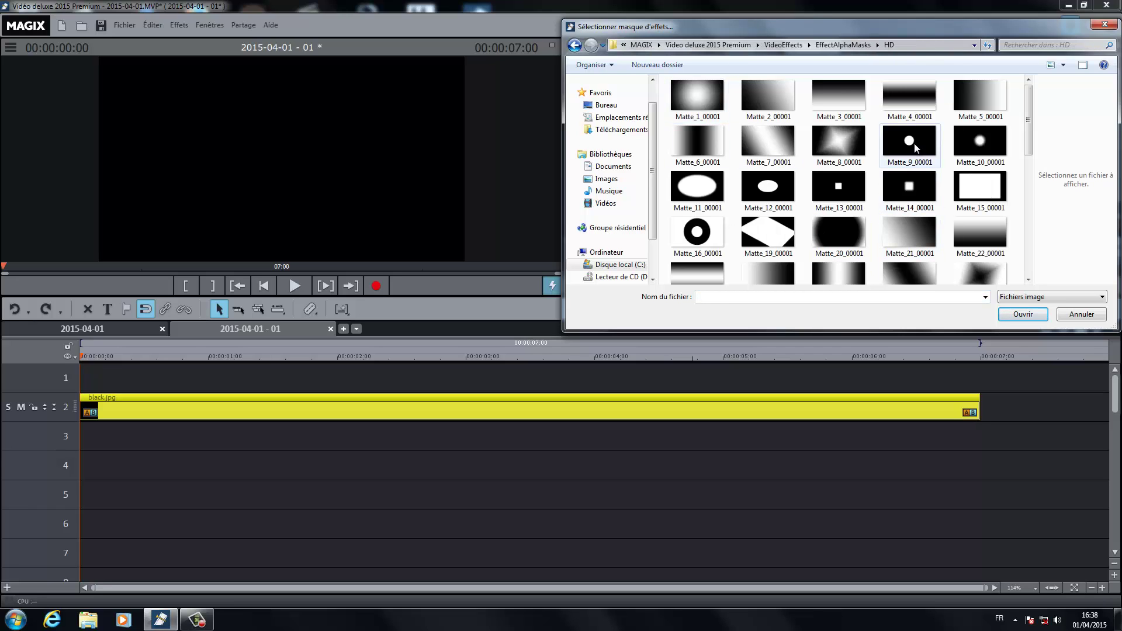
pyautogui.click(1013, 318)
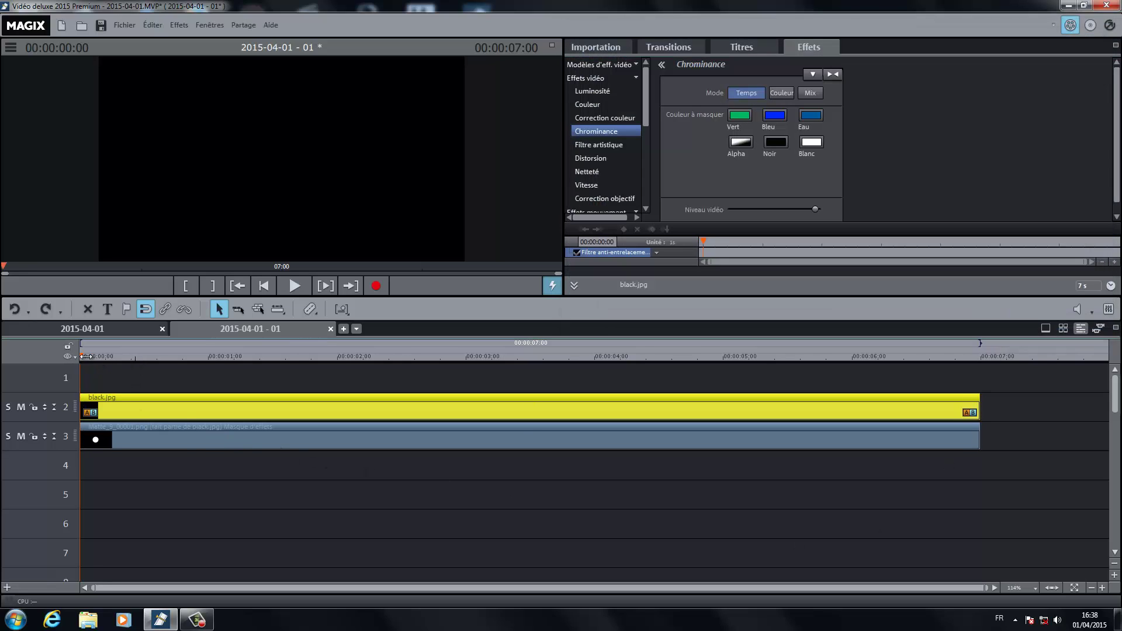
# Step: Set the chrominance masking colour of the Matte_9_00001 mask clip to Noir and check the circle in the preview
pyautogui.moveTo(112, 361)
pyautogui.mouseDown()
pyautogui.moveTo(211, 361)
pyautogui.moveTo(120, 361)
pyautogui.mouseUp()
pyautogui.click(187, 357)
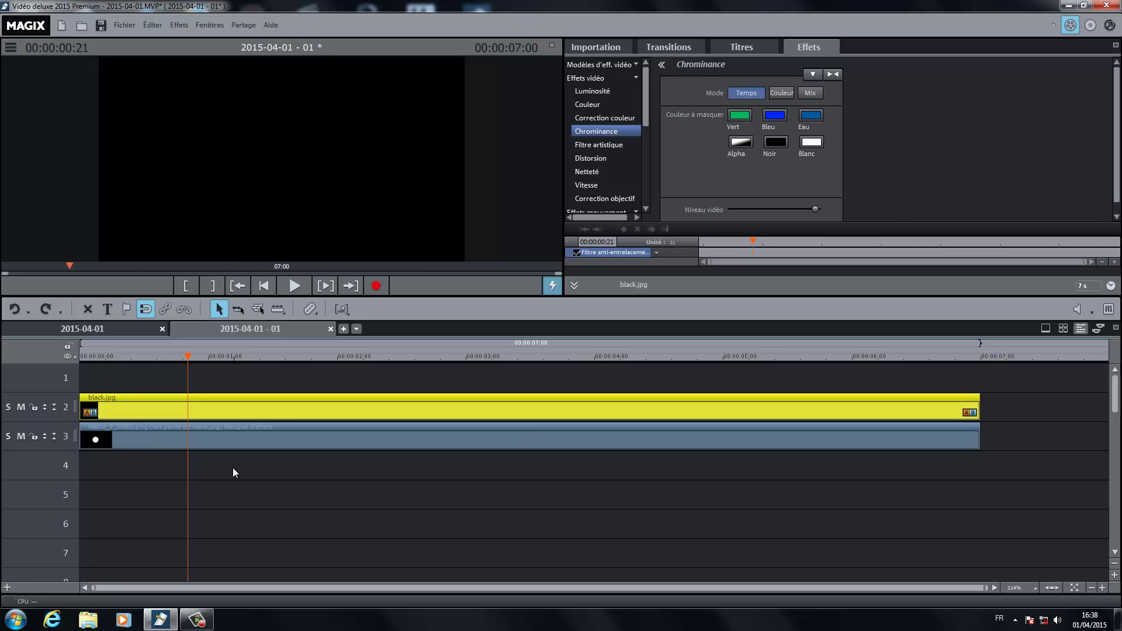
pyautogui.click(275, 432)
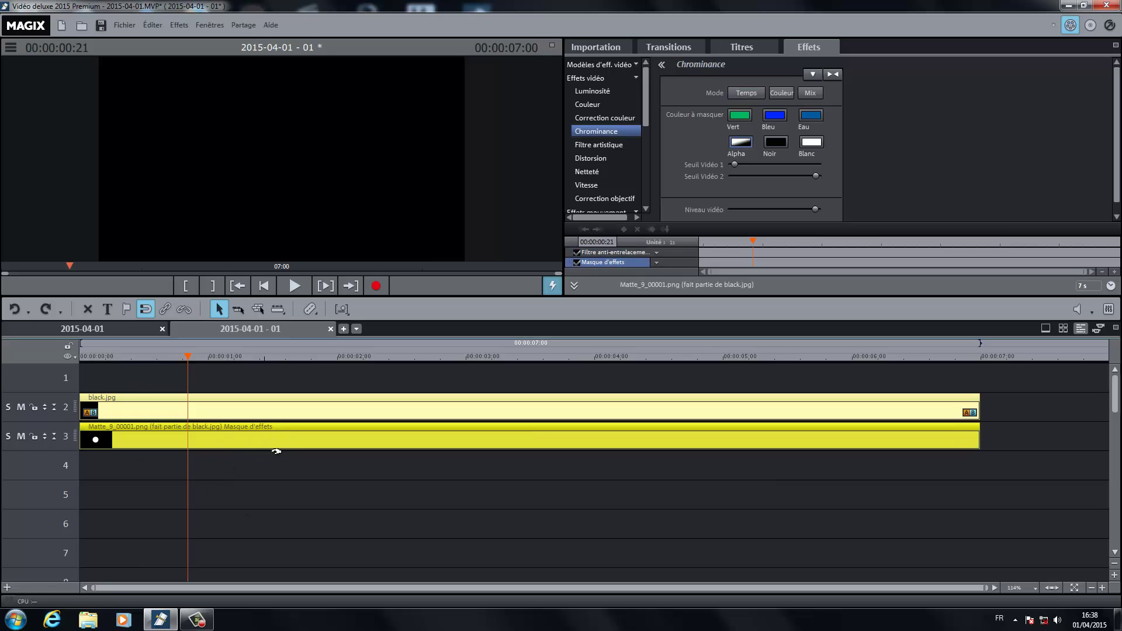
pyautogui.click(775, 142)
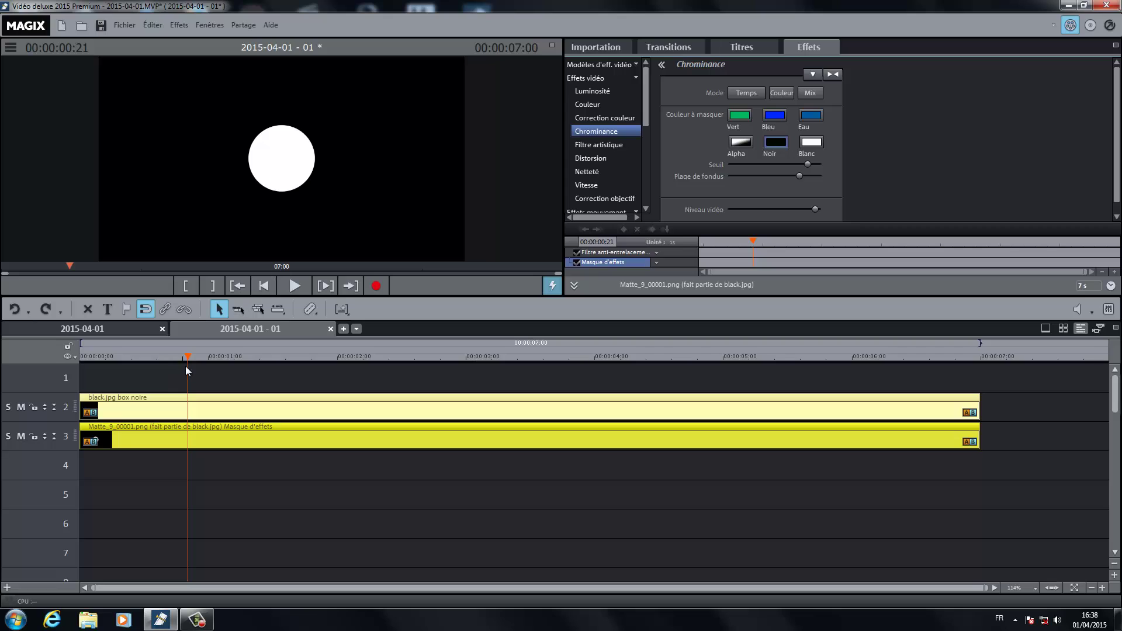
pyautogui.moveTo(186, 366); pyautogui.dragTo(143, 374)
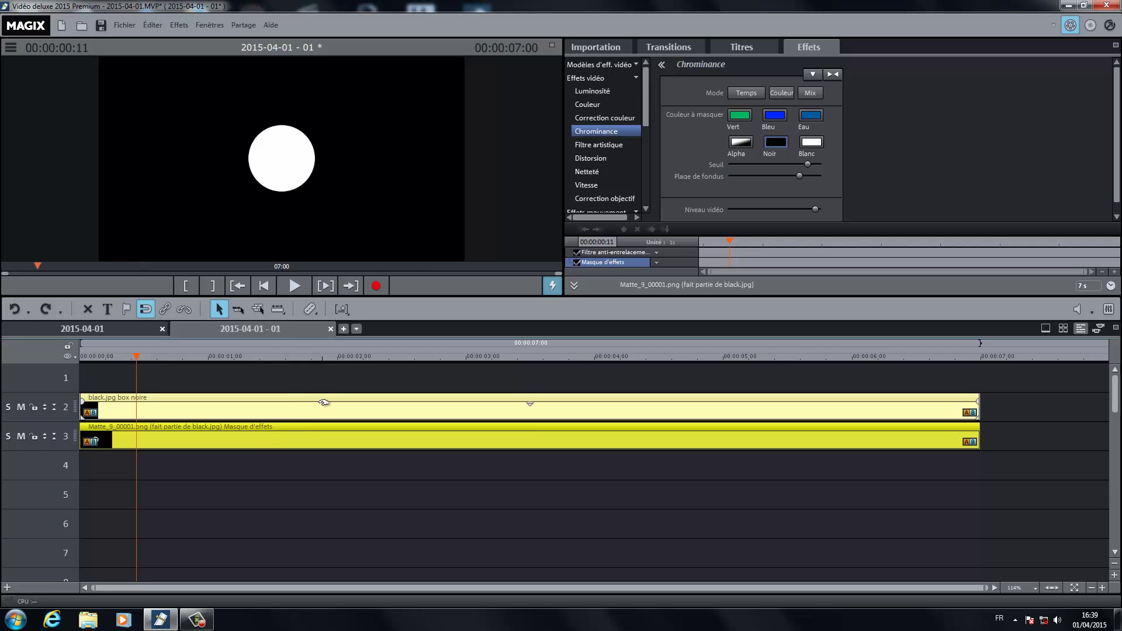
# Step: Ungroup the black.jpg clip and its mask clip, and select only the mask on track 3
pyautogui.moveTo(322, 403)
pyautogui.mouseDown()
pyautogui.moveTo(317, 440)
pyautogui.moveTo(317, 406)
pyautogui.moveTo(326, 406)
pyautogui.moveTo(317, 406)
pyautogui.mouseUp()
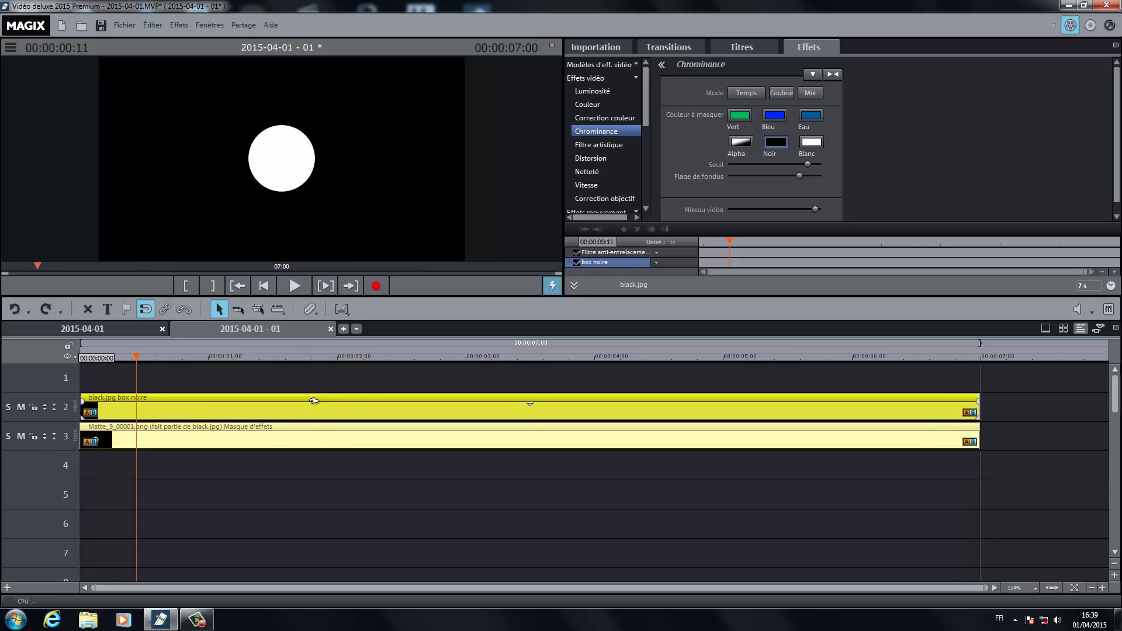
pyautogui.click(183, 310)
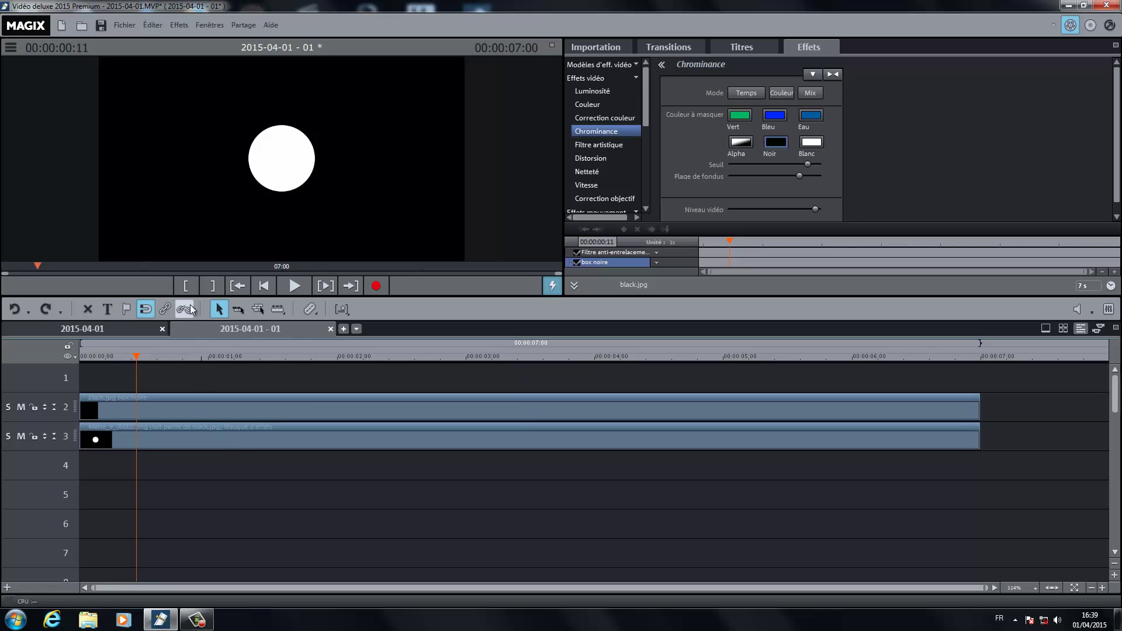
pyautogui.click(220, 439)
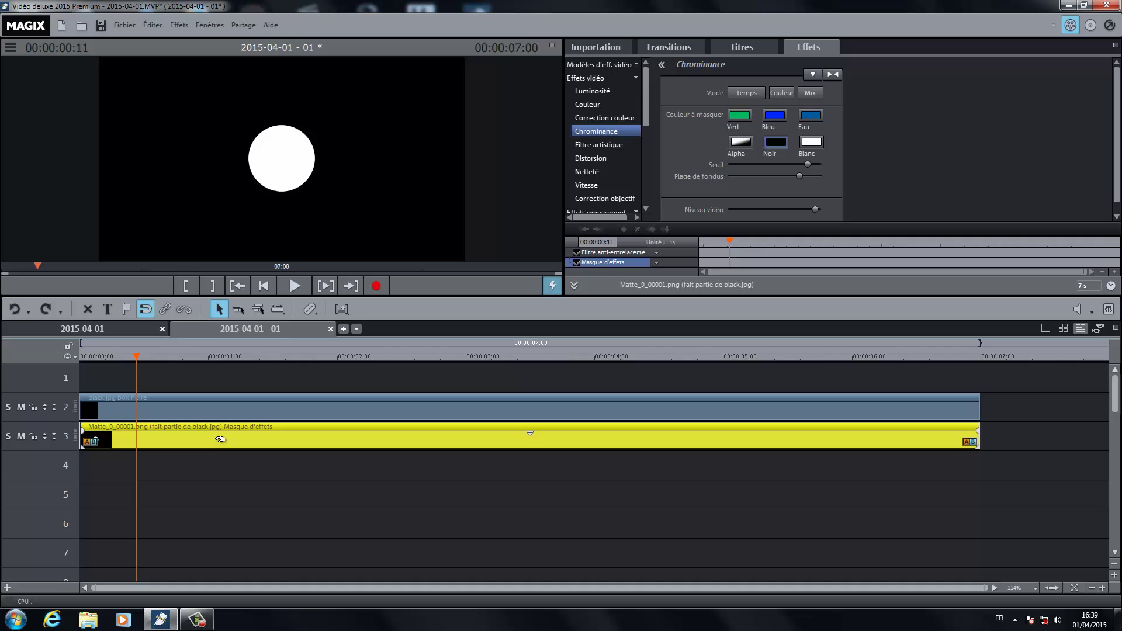
# Step: Using the Position / Taille effect at 00:00:00:00, move the mask circle to the frame's upper-left corner, about -815, -441 pixels
pyautogui.click(638, 78)
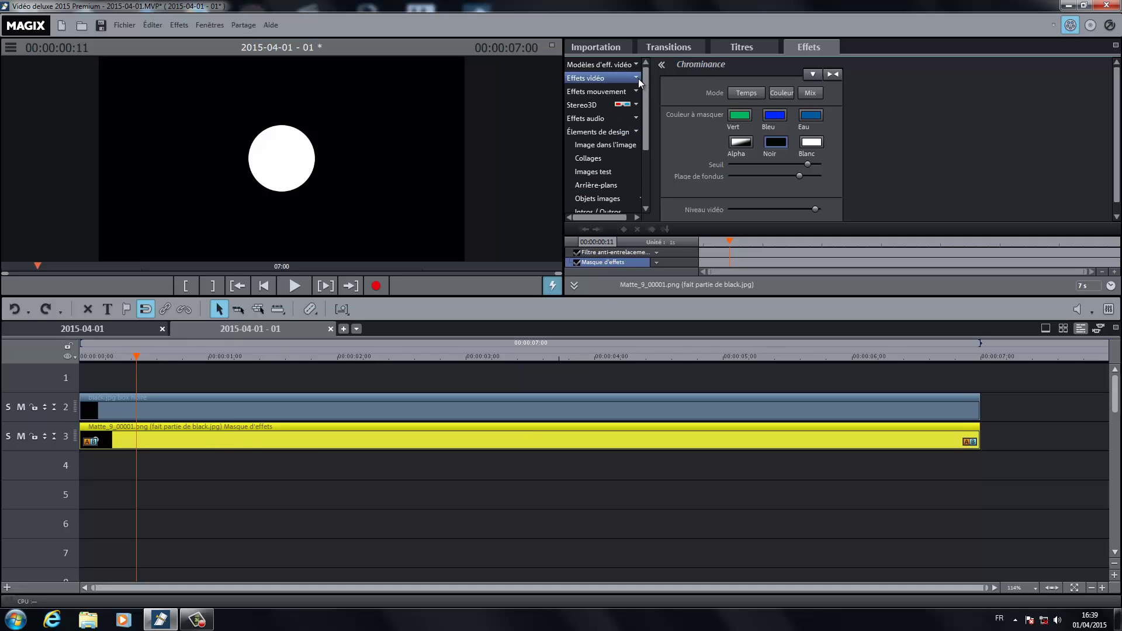
pyautogui.click(636, 92)
pyautogui.click(622, 105)
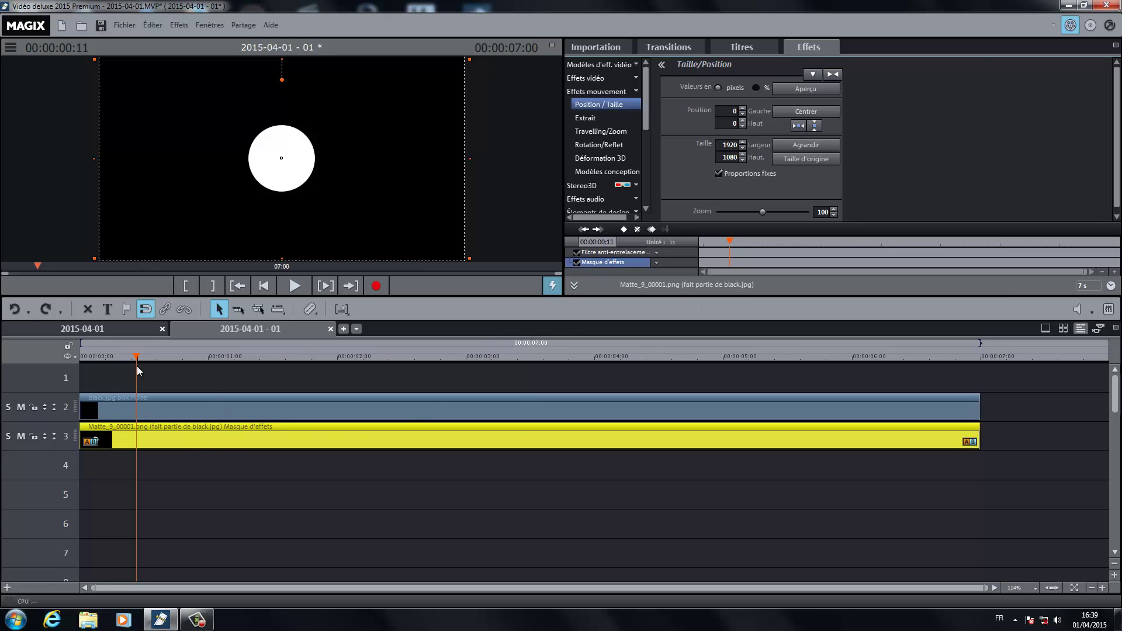
pyautogui.moveTo(136, 356); pyautogui.dragTo(80, 363)
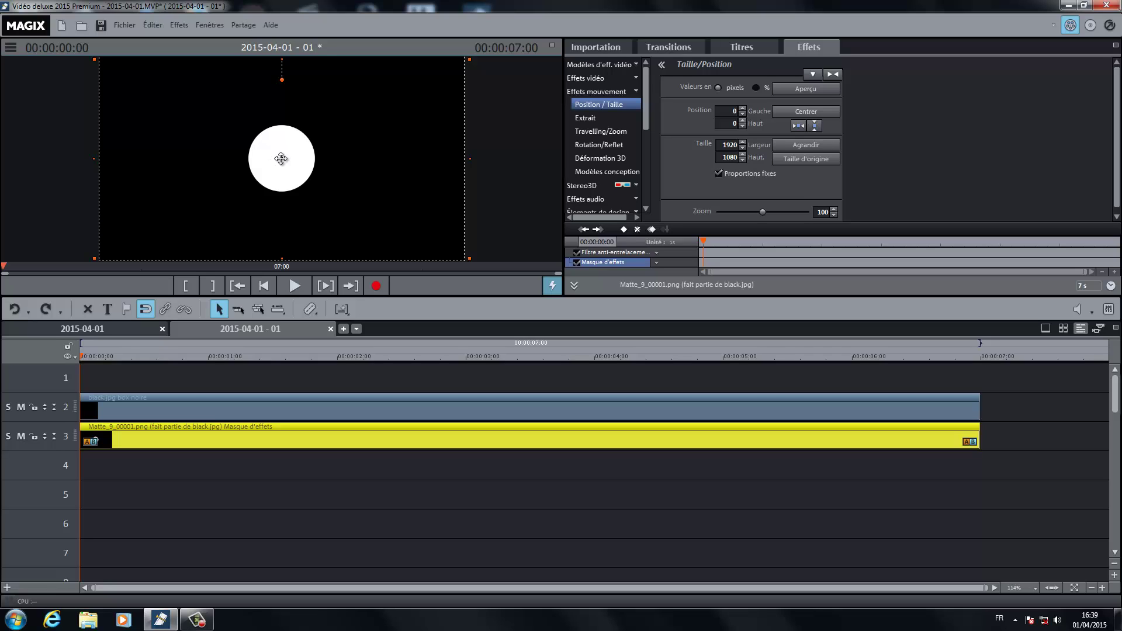
pyautogui.moveTo(281, 159); pyautogui.dragTo(125, 79)
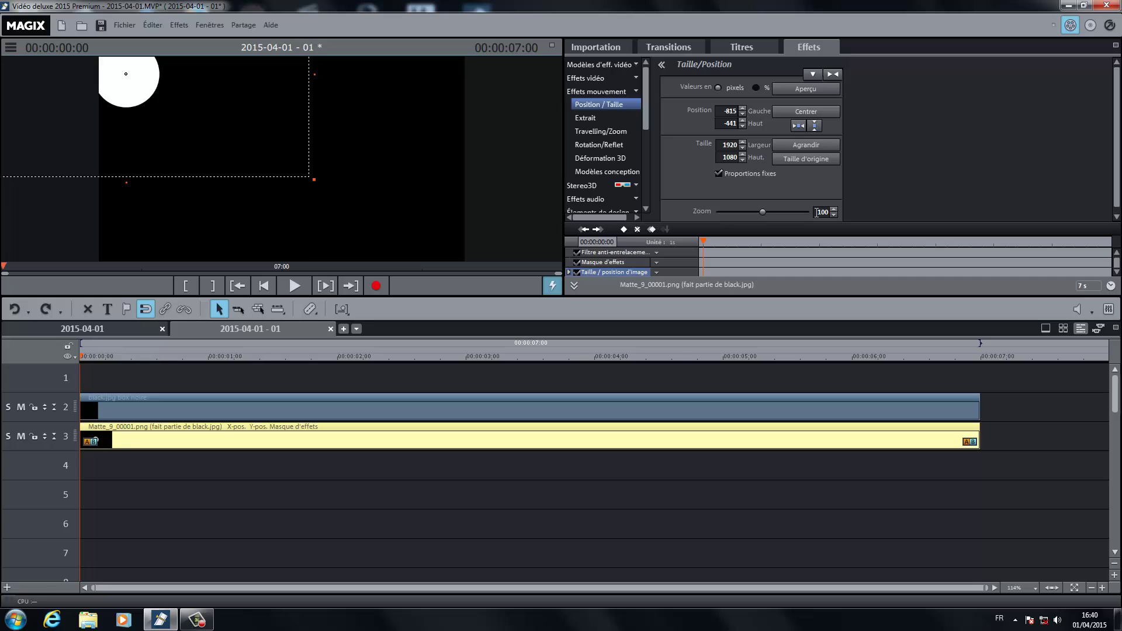
# Step: Shrink the mask circle to a zoom of 2 and add a size and position keyframe at 00:00:00:00
pyautogui.doubleClick(819, 212)
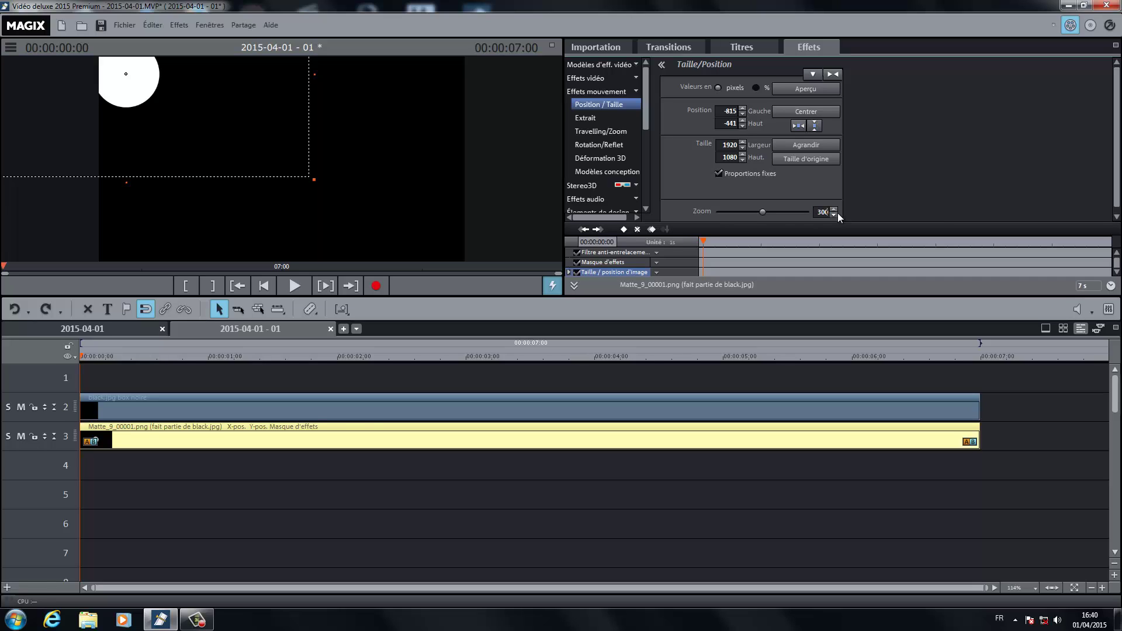
pyautogui.press('Return')
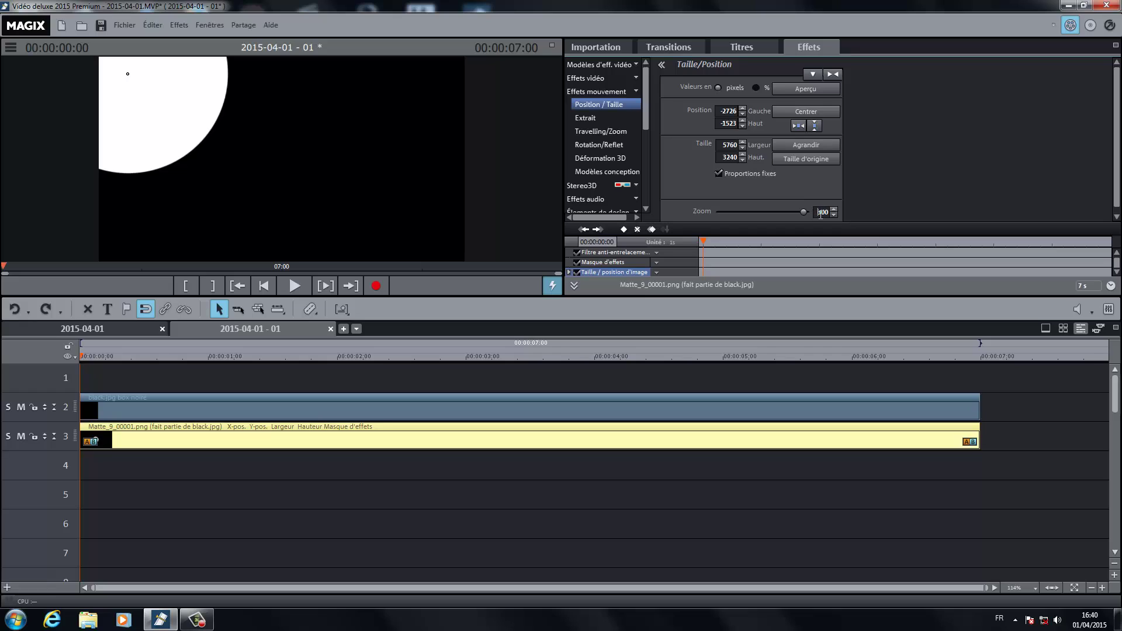
pyautogui.doubleClick(821, 213)
pyautogui.press('Return')
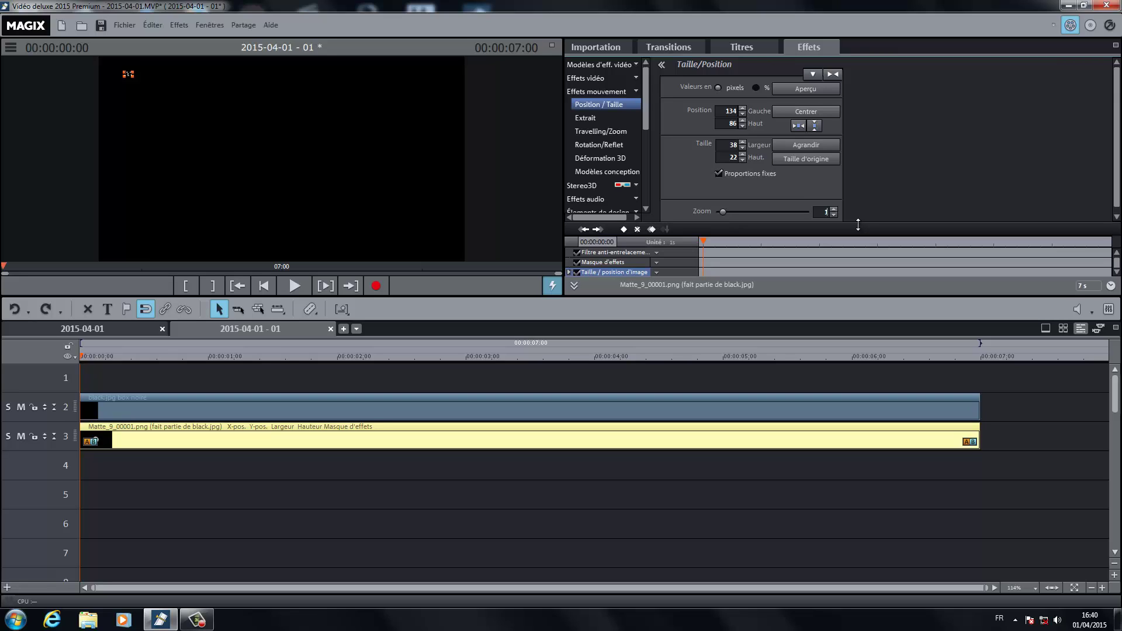
pyautogui.moveTo(124, 71); pyautogui.dragTo(131, 77)
pyautogui.write('2')
pyautogui.click(624, 229)
# Step: At 00:00:01:00, shift the mask circle slightly upward and enlarge it to a zoom of 300
pyautogui.moveTo(704, 239); pyautogui.dragTo(768, 239)
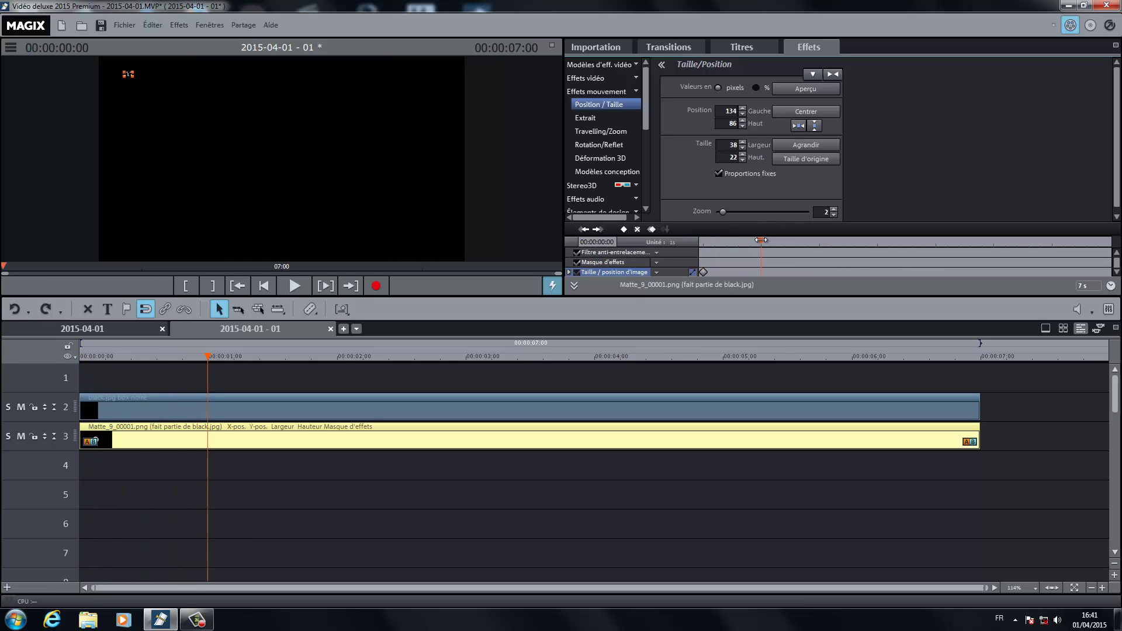
pyautogui.doubleClick(824, 210)
pyautogui.press('Return')
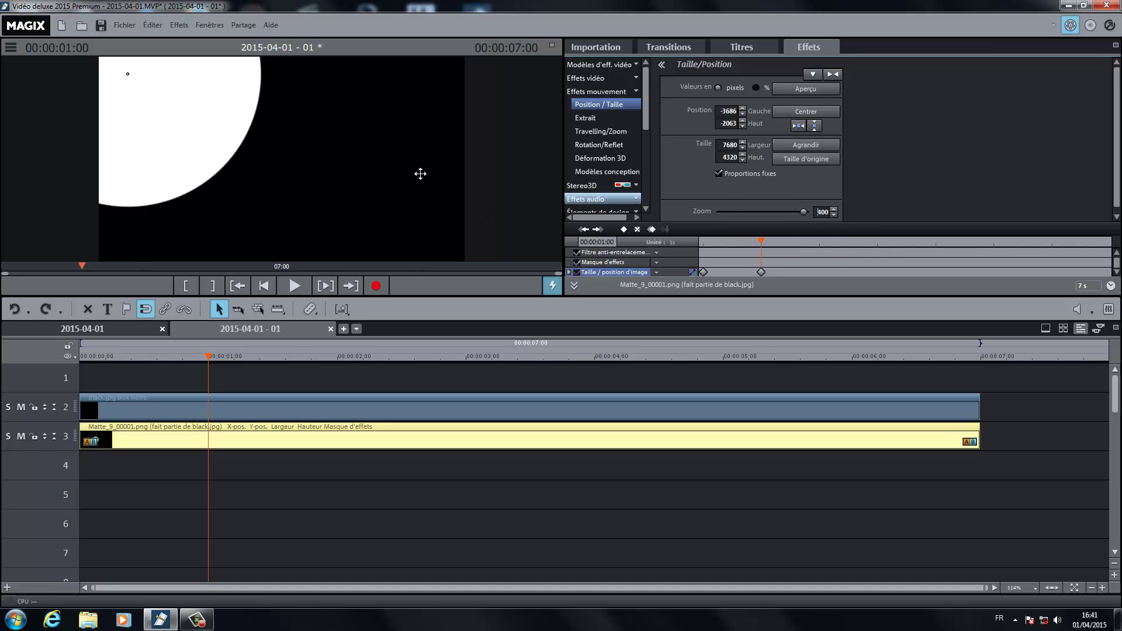
pyautogui.moveTo(148, 119); pyautogui.dragTo(153, 100)
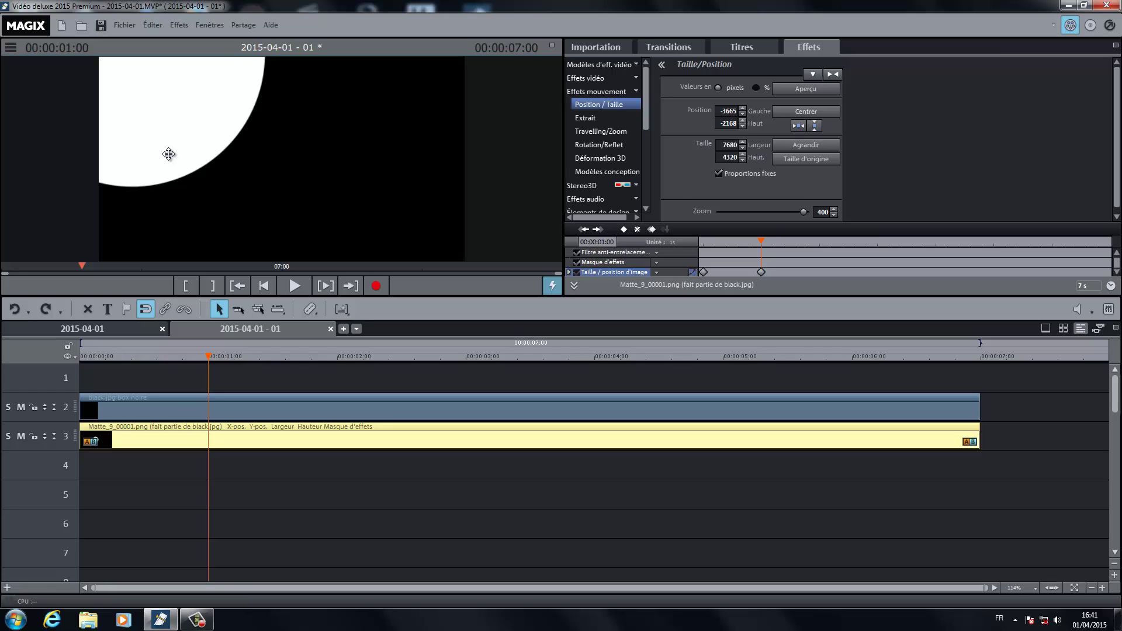
pyautogui.doubleClick(818, 211)
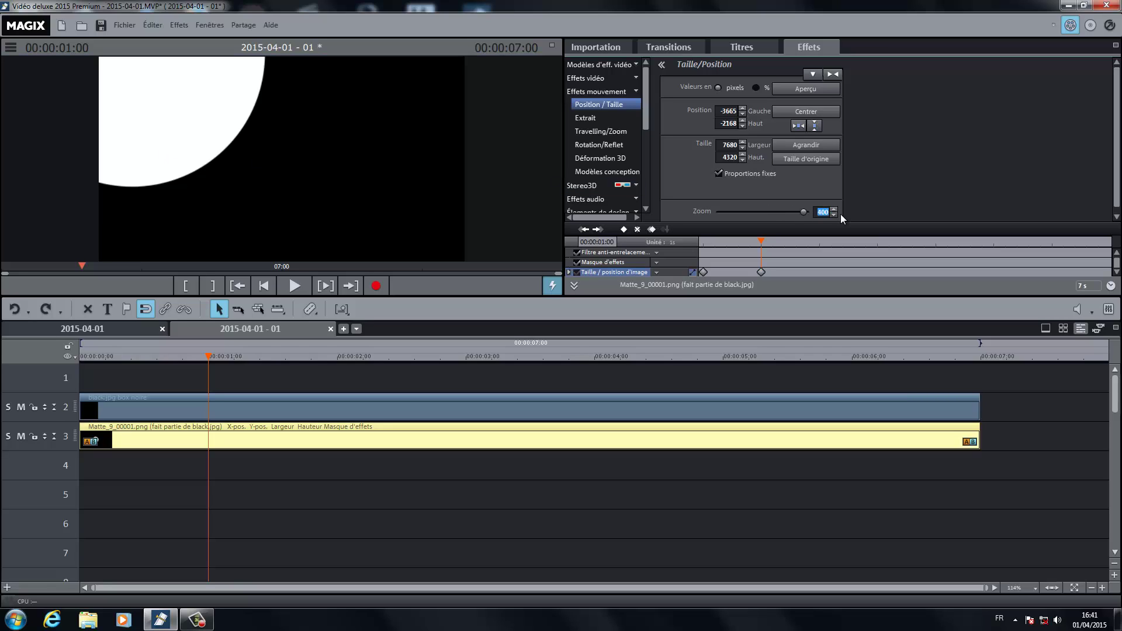
pyautogui.write('300')
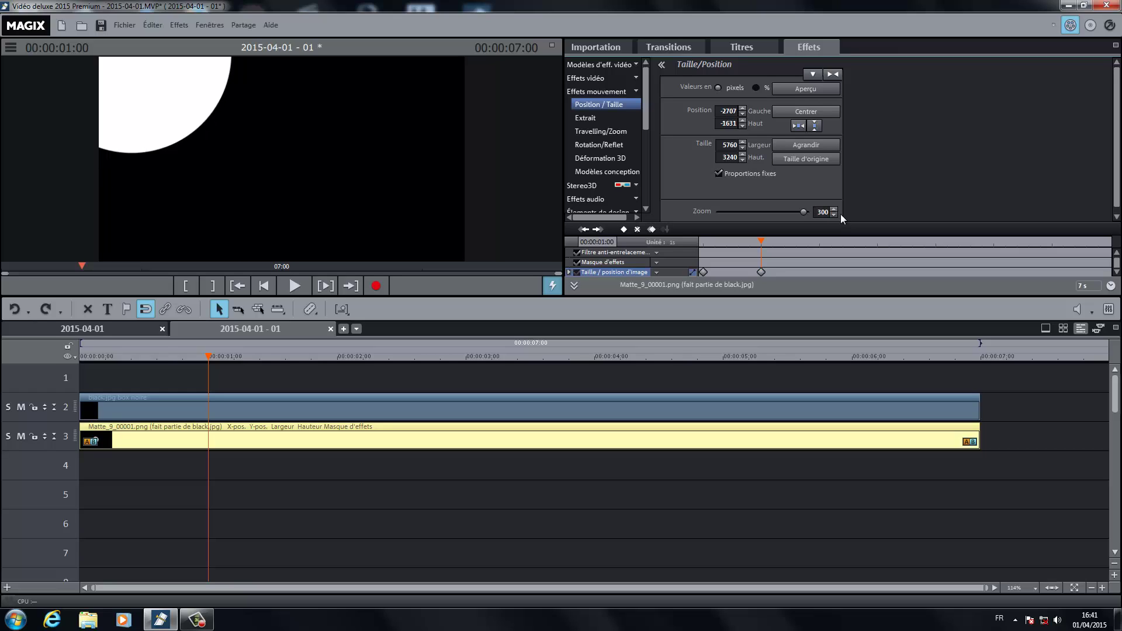
# Step: At 00:00:01:00, move the enlarged mask circle further into the frame, to about -2641, -1538 pixels
pyautogui.moveTo(150, 83); pyautogui.dragTo(161, 102)
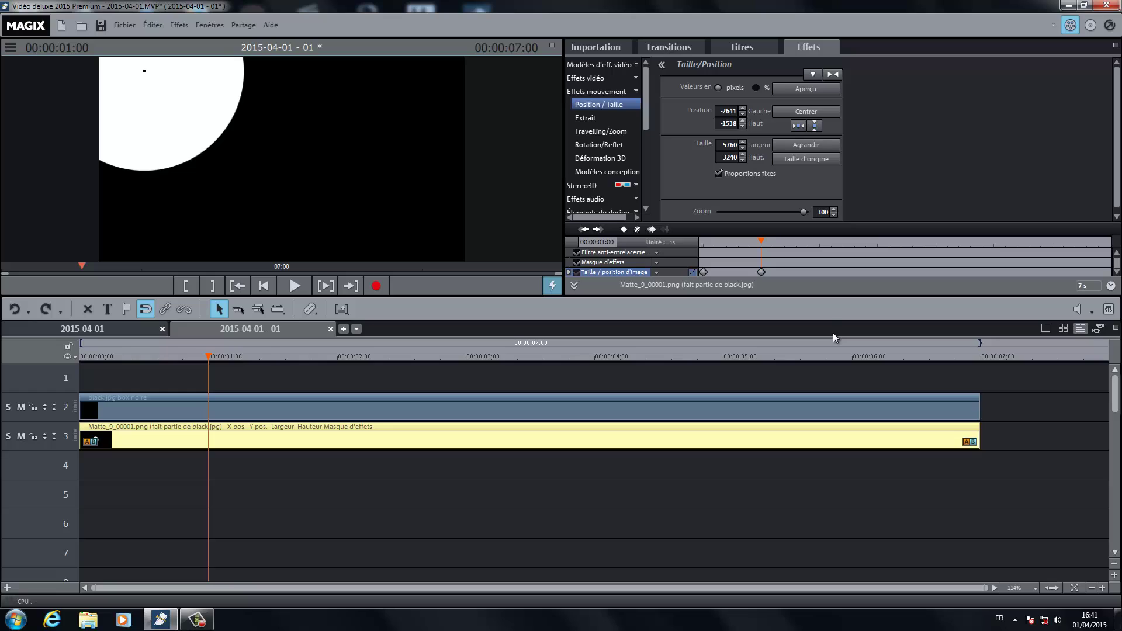
pyautogui.moveTo(757, 240); pyautogui.dragTo(761, 240)
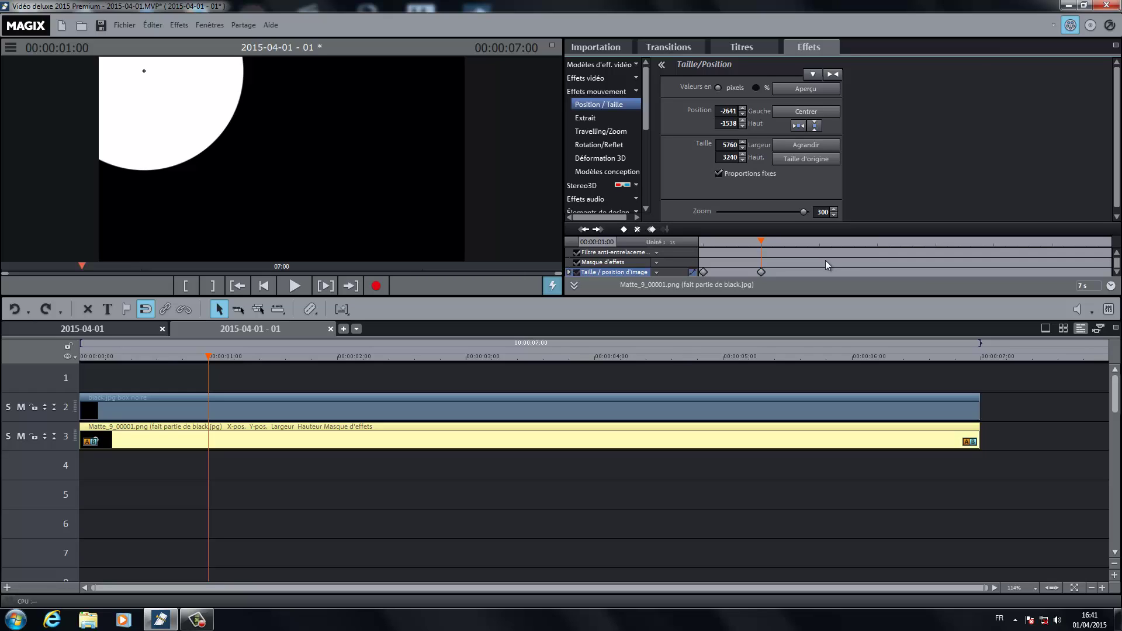
# Step: At 00:00:01:01, shrink the mask circle to a zoom of 2 and move it to the frame's upper-right corner, about 1758, 65 pixels
pyautogui.press('Right')
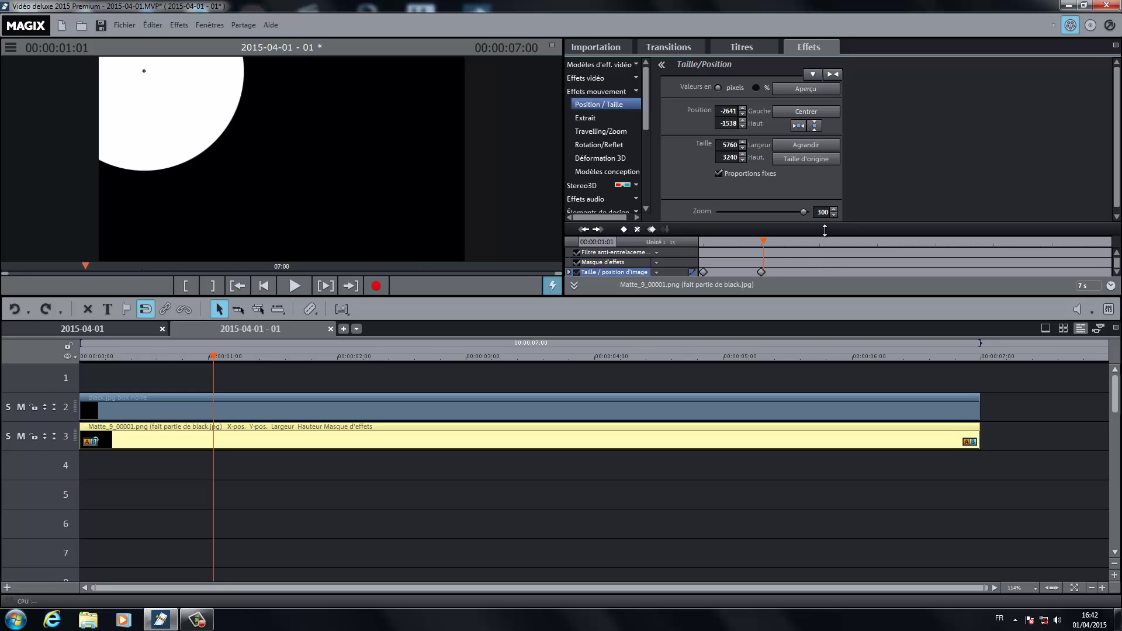
pyautogui.doubleClick(821, 212)
pyautogui.write('2')
pyautogui.press('Return')
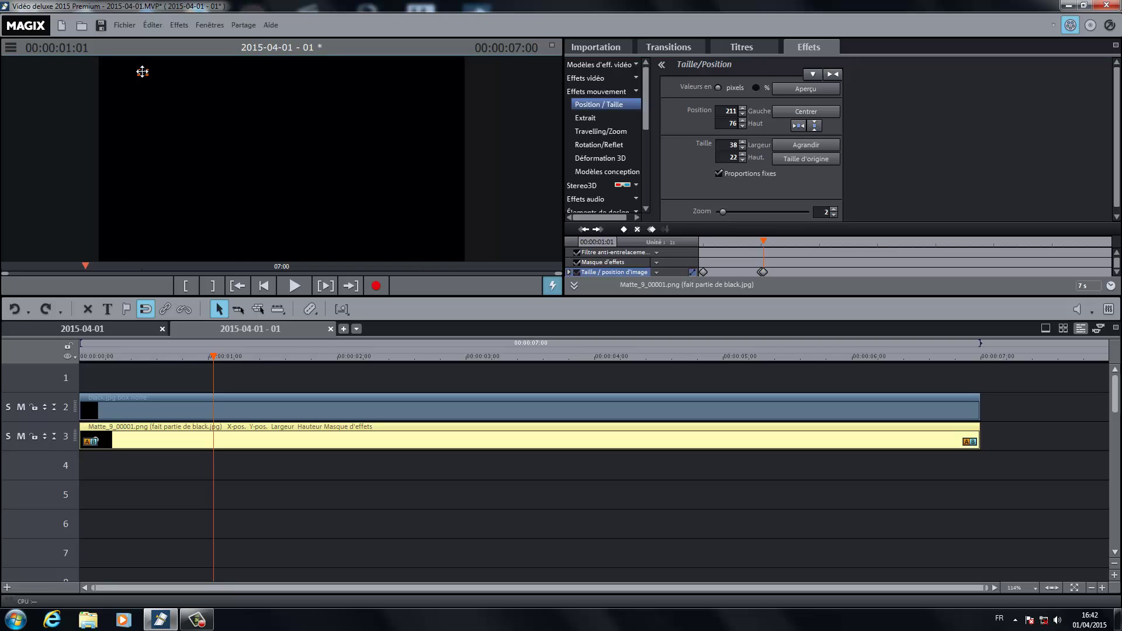
pyautogui.moveTo(142, 71); pyautogui.dragTo(438, 68)
# Step: At 00:00:02:00, enlarge the mask circle to a zoom of 300 and shift it inward to about -1223, -1442 pixels
pyautogui.moveTo(768, 243); pyautogui.dragTo(821, 239)
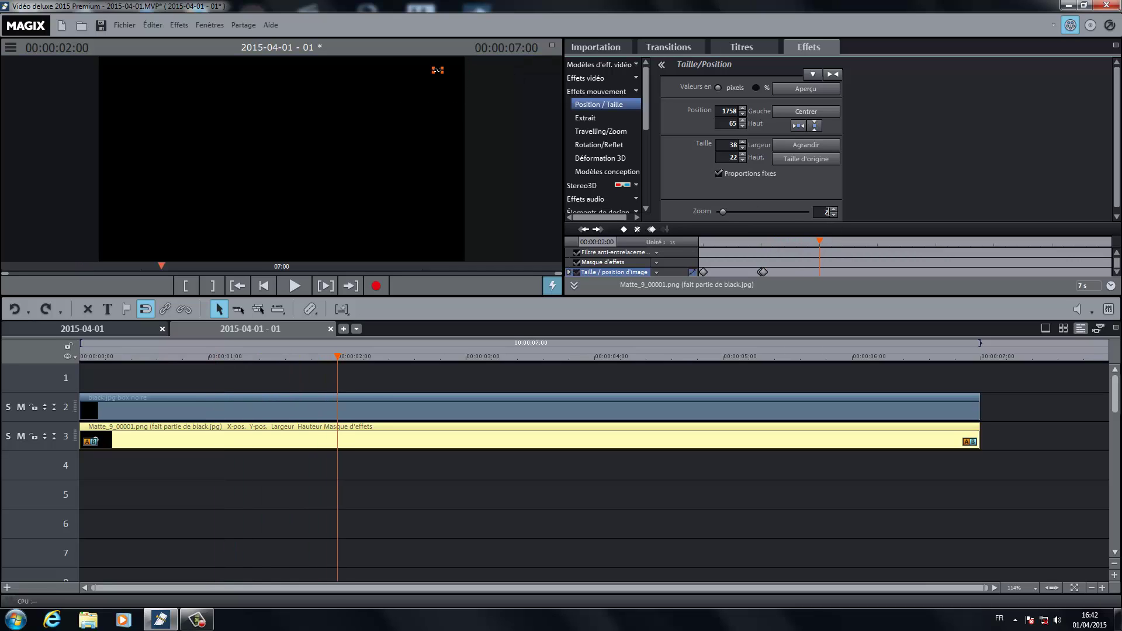
pyautogui.click(834, 213)
pyautogui.write('300')
pyautogui.press('Return')
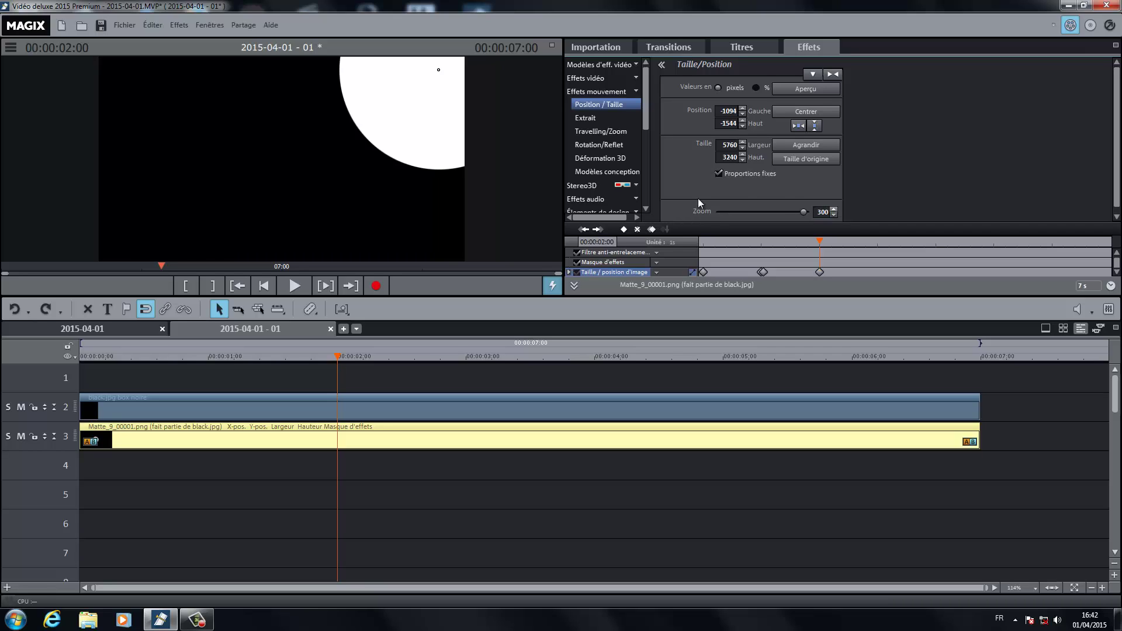
pyautogui.moveTo(446, 98); pyautogui.dragTo(418, 116)
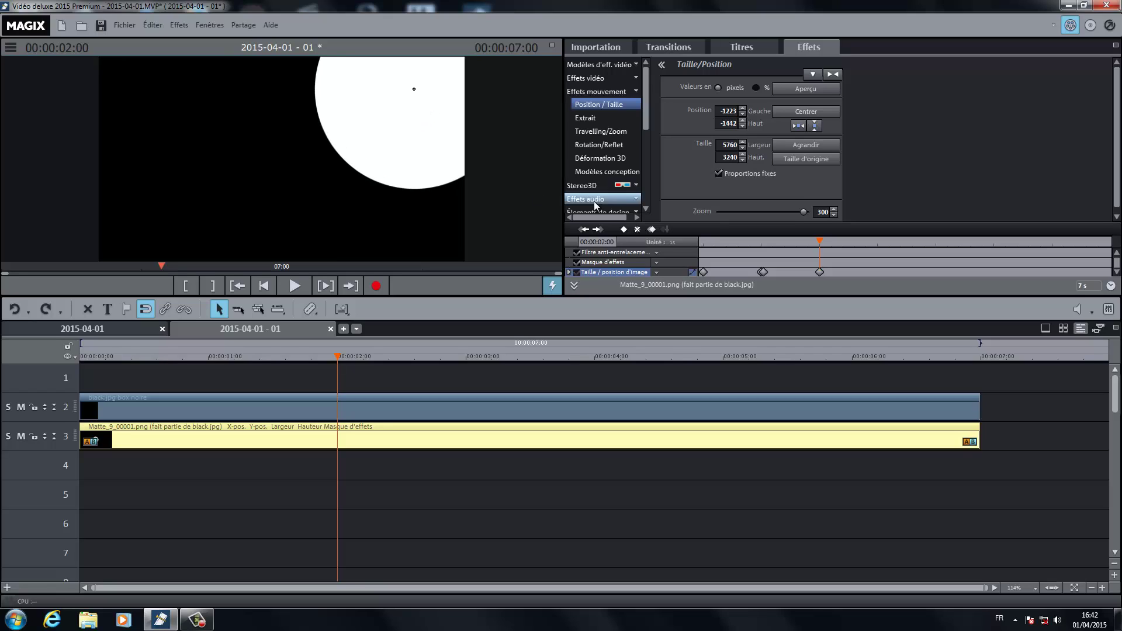
# Step: At 00:00:02:01, shrink the mask circle to a zoom of 2 and move it to the frame's lower-right corner, about 1752, 922 pixels
pyautogui.click(808, 243)
pyautogui.click(819, 242)
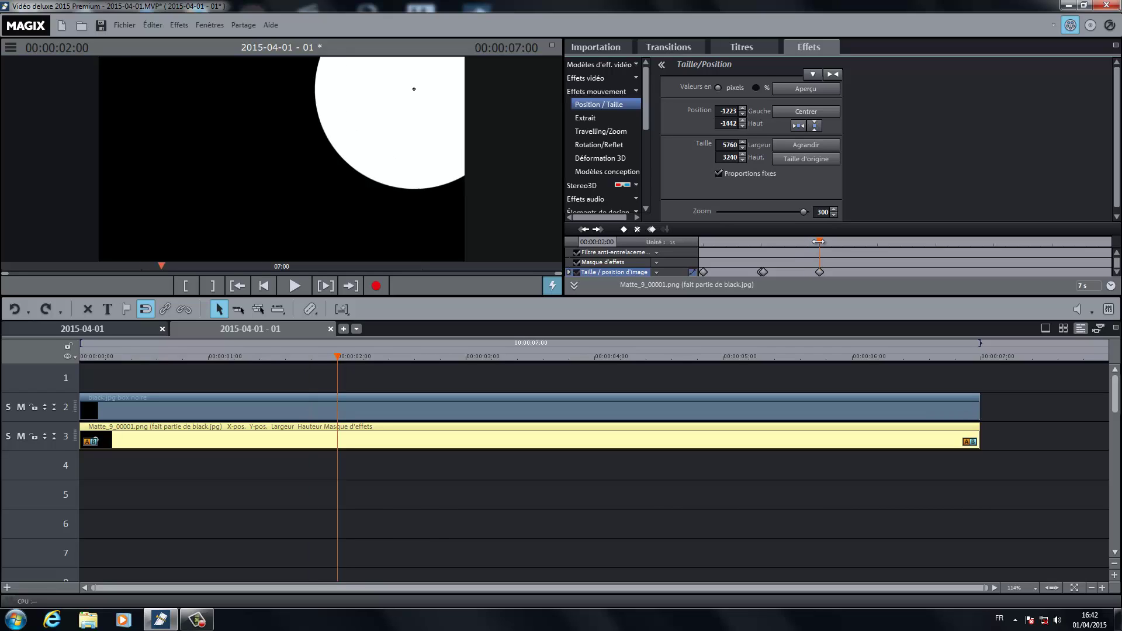
pyautogui.press('Right')
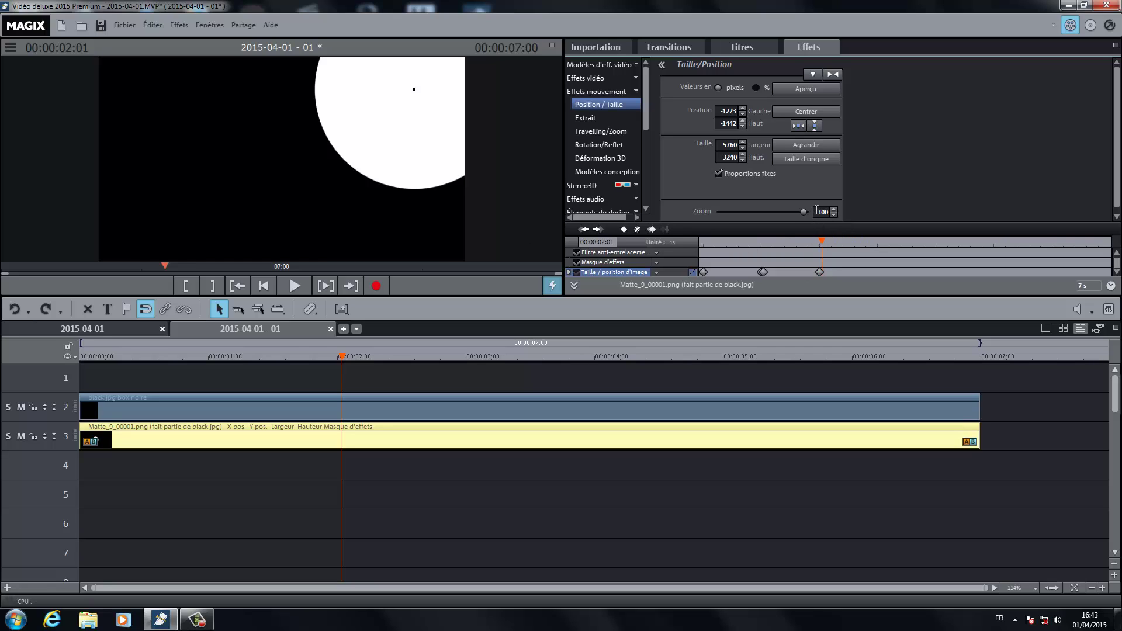
pyautogui.doubleClick(816, 211)
pyautogui.write('2')
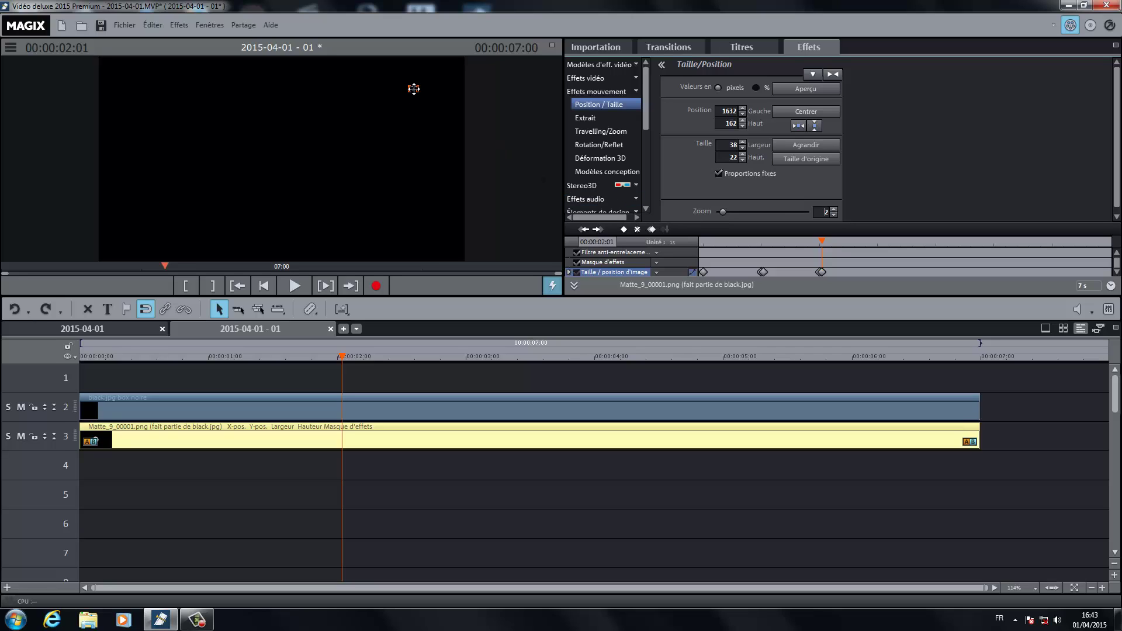
pyautogui.moveTo(415, 90); pyautogui.dragTo(437, 233)
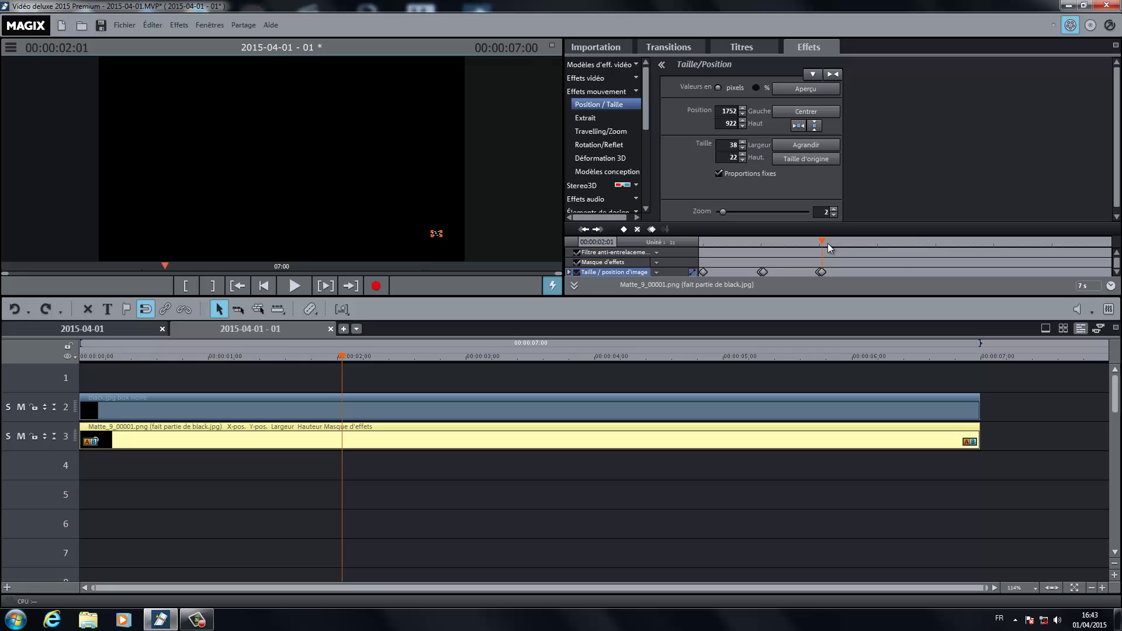
# Step: At 00:00:03:00, enlarge the mask circle to a zoom of 300 and shift it inward to about -1361, -616 pixels
pyautogui.moveTo(822, 240); pyautogui.dragTo(877, 240)
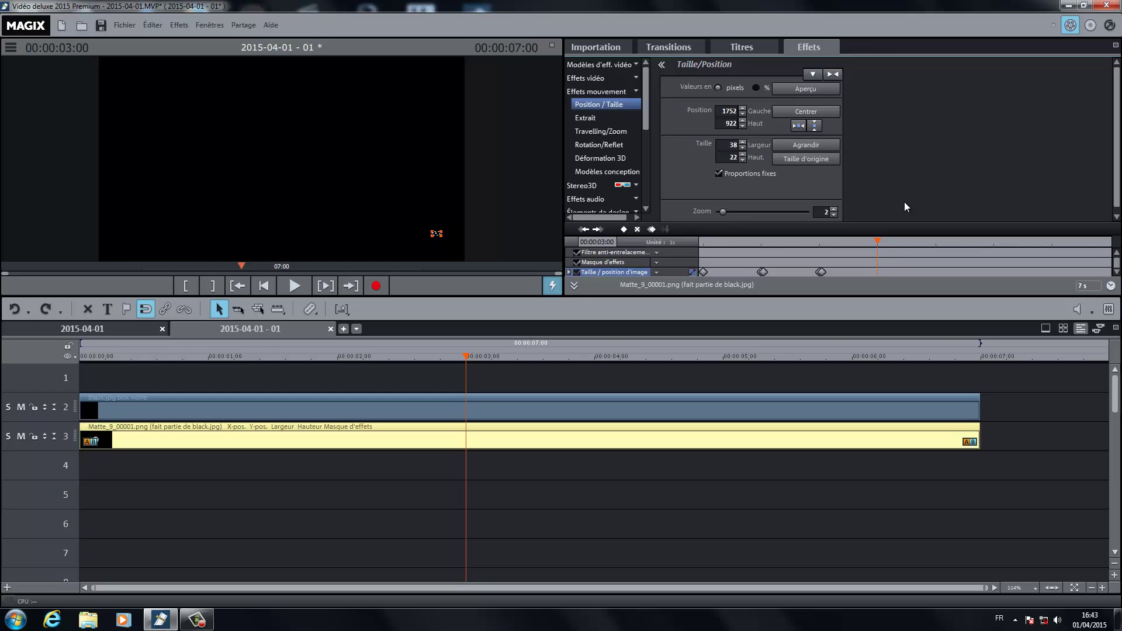
pyautogui.click(834, 214)
pyautogui.write('300')
pyautogui.press('Return')
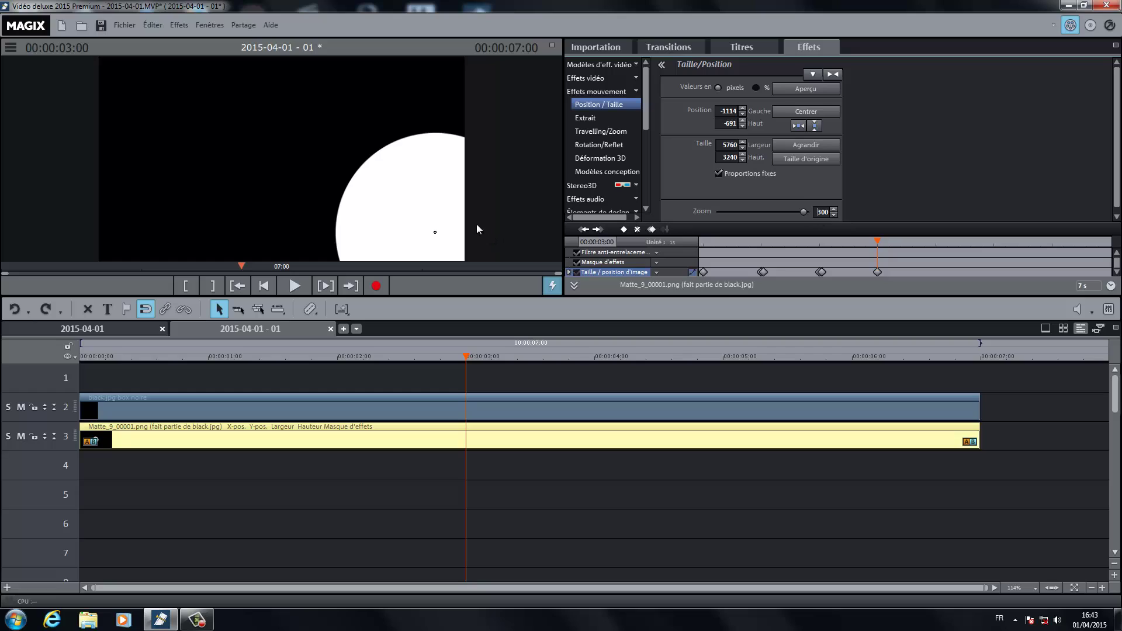
pyautogui.moveTo(450, 215); pyautogui.dragTo(401, 230)
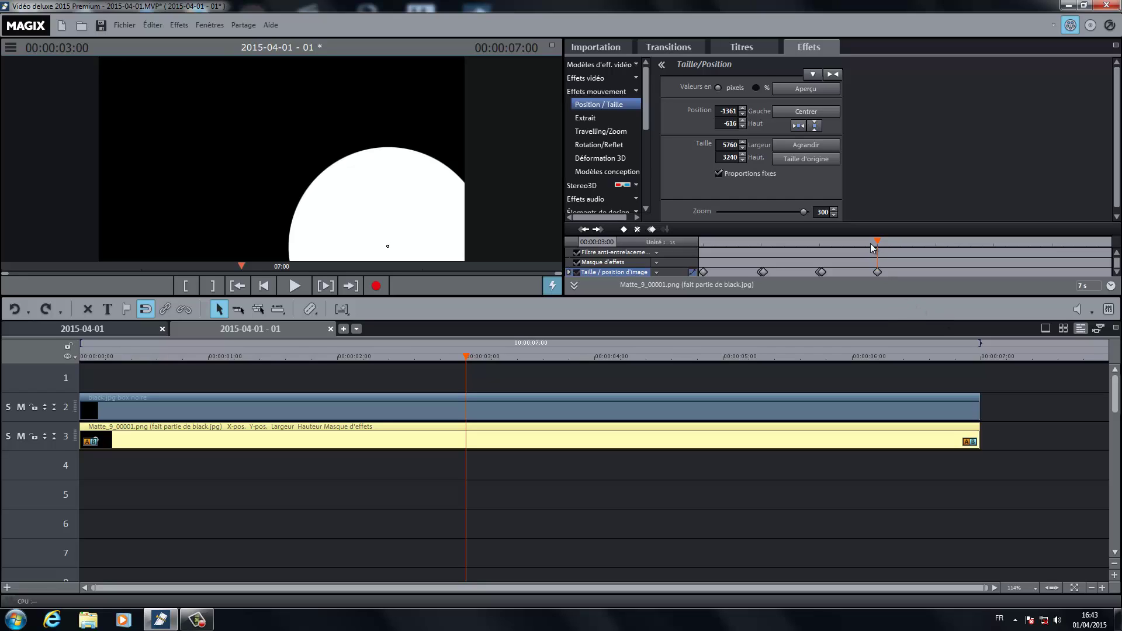
# Step: At 00:00:03:01, one frame after the enlarged keyframe, shrink the mask circle back to a zoom of 2
pyautogui.moveTo(868, 243); pyautogui.dragTo(879, 241)
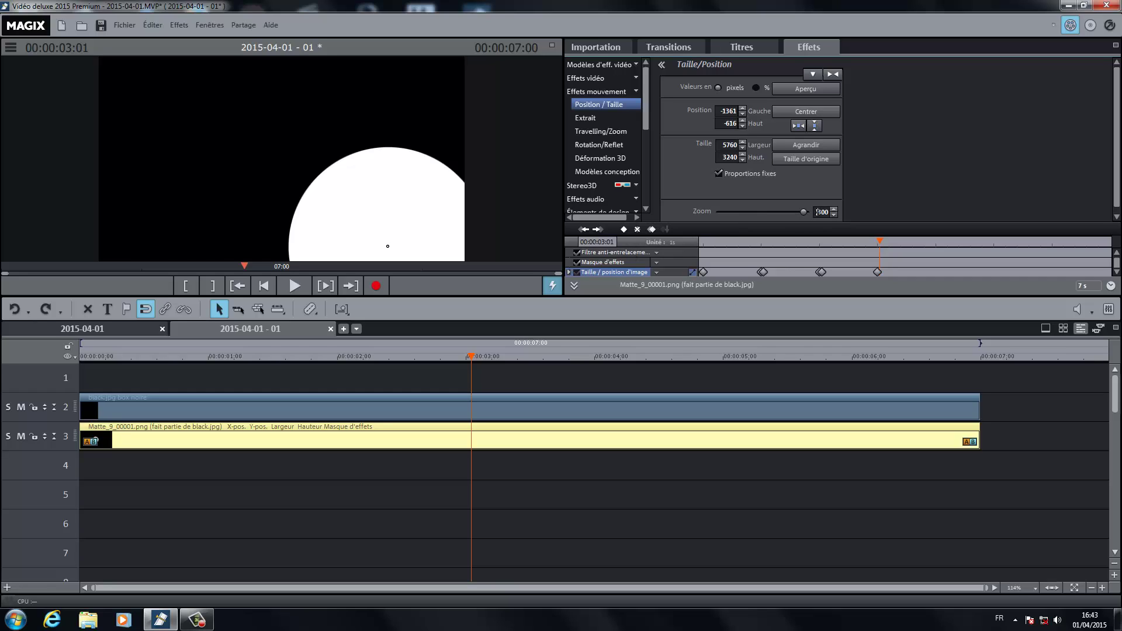
pyautogui.moveTo(816, 212); pyautogui.dragTo(842, 214)
pyautogui.write('2')
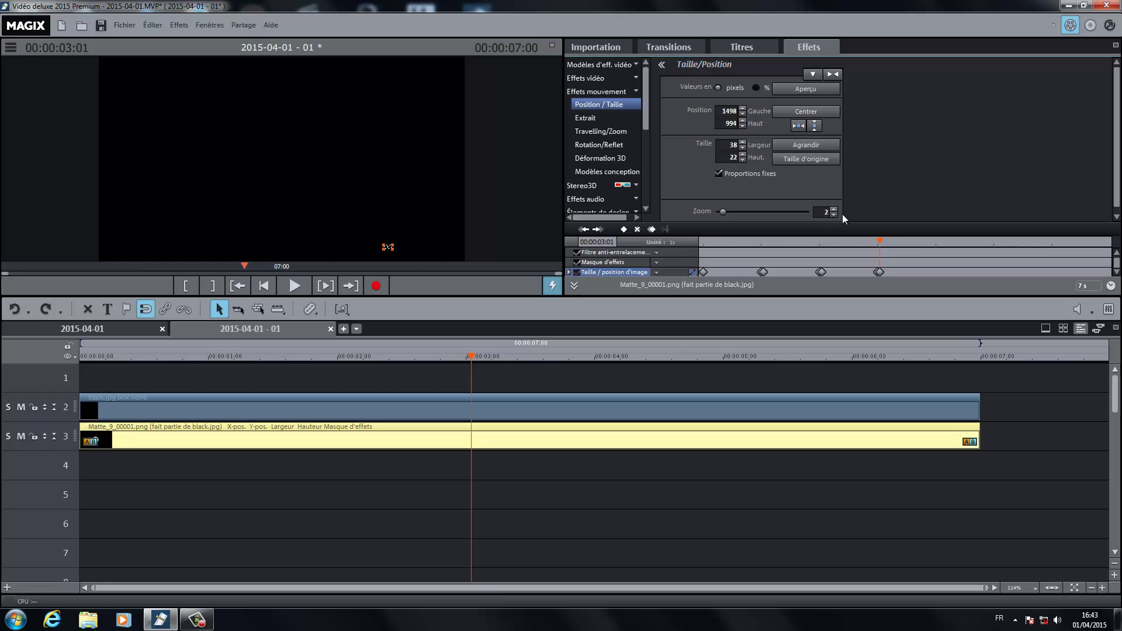
# Step: At 00:00:04:00, move the mask circle to the frame's lower-left area, enlarge it to a zoom of 300 and position it at about -2402, -717 pixels
pyautogui.moveTo(880, 241); pyautogui.dragTo(936, 241)
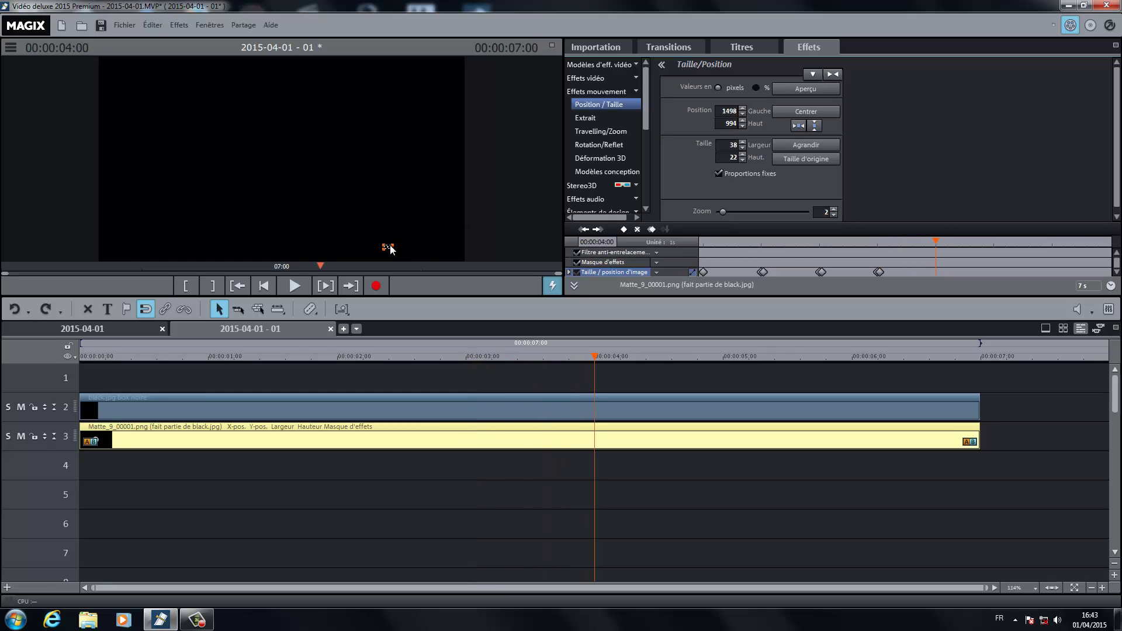
pyautogui.moveTo(389, 247); pyautogui.dragTo(137, 232)
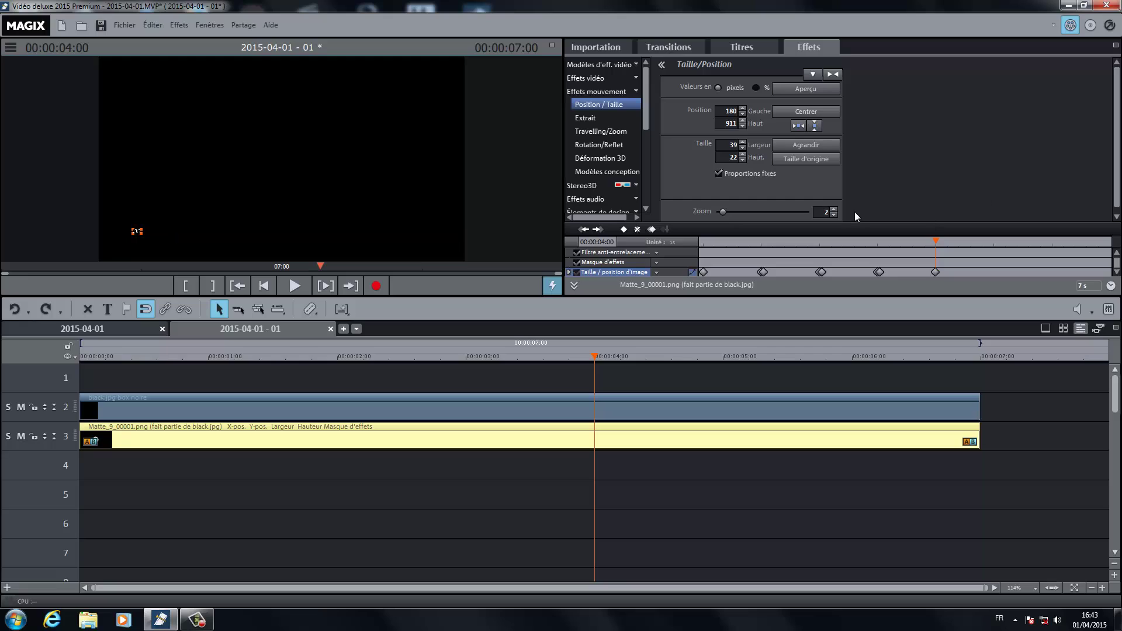
pyautogui.click(833, 214)
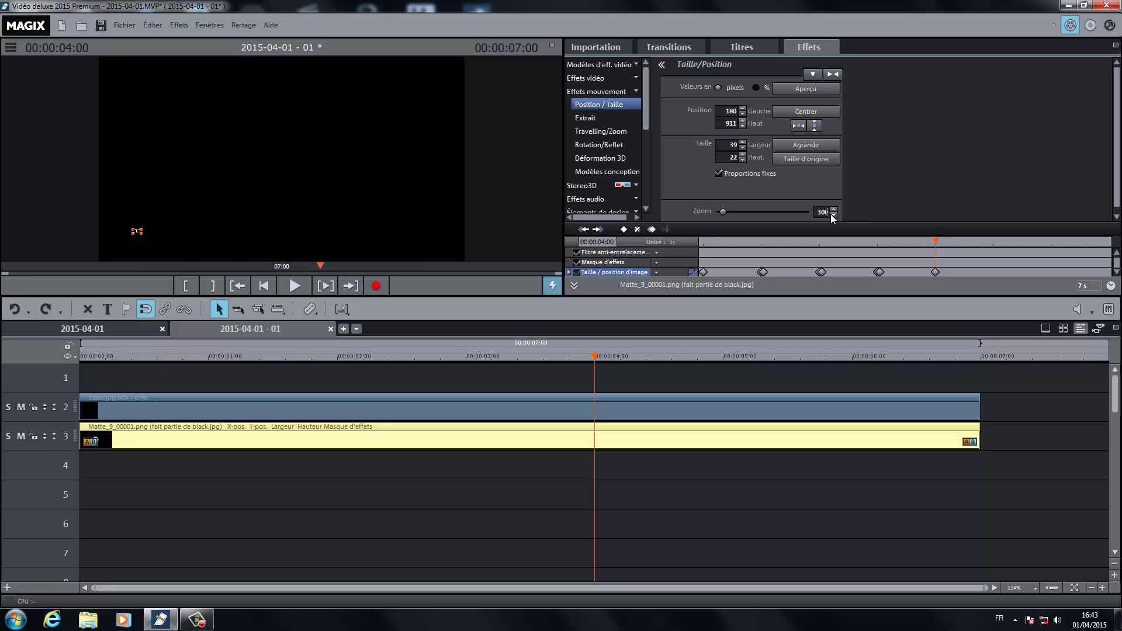
pyautogui.write('300')
pyautogui.press('Return')
pyautogui.moveTo(206, 218); pyautogui.dragTo(261, 216)
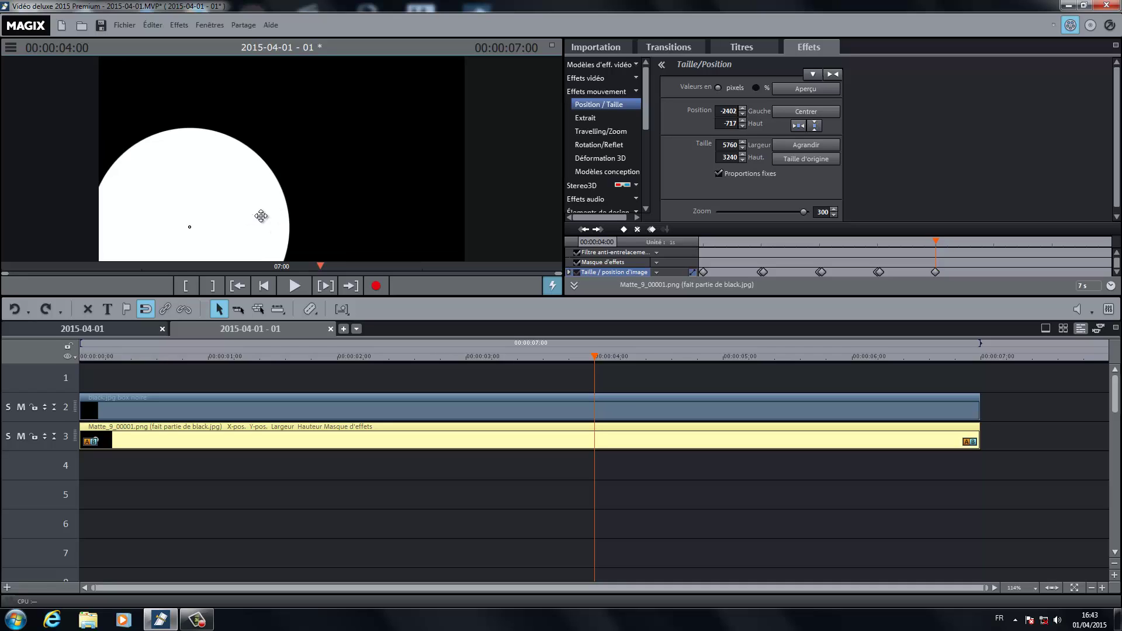
# Step: At 00:00:04:01, shrink the mask circle to a zoom of 2 and centre it horizontally and vertically in the frame
pyautogui.click(936, 241)
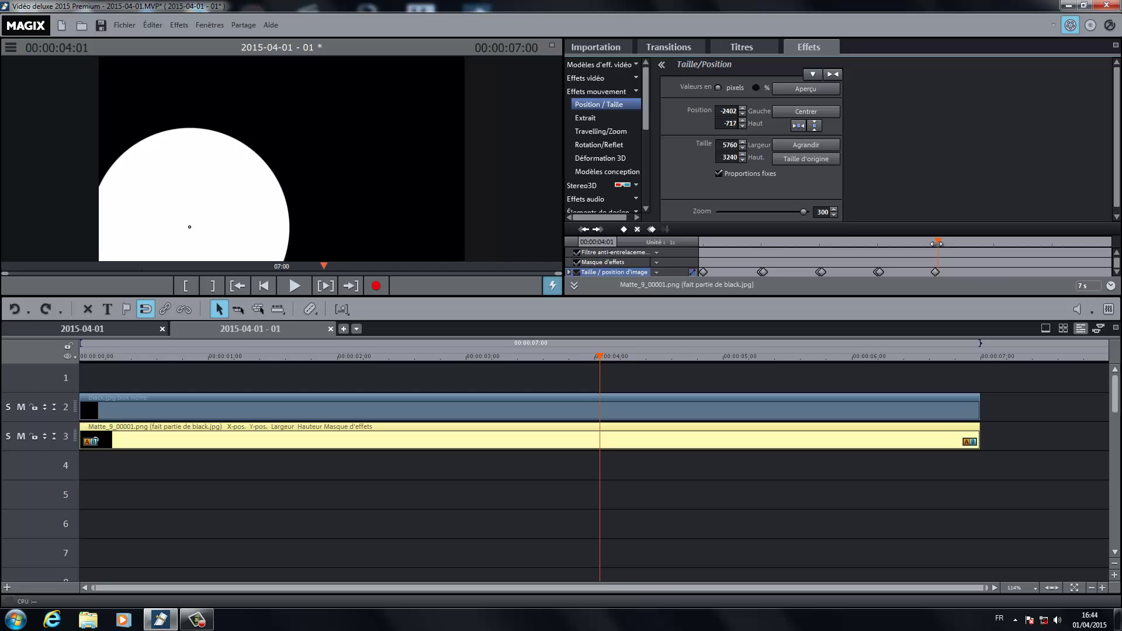
pyautogui.click(935, 242)
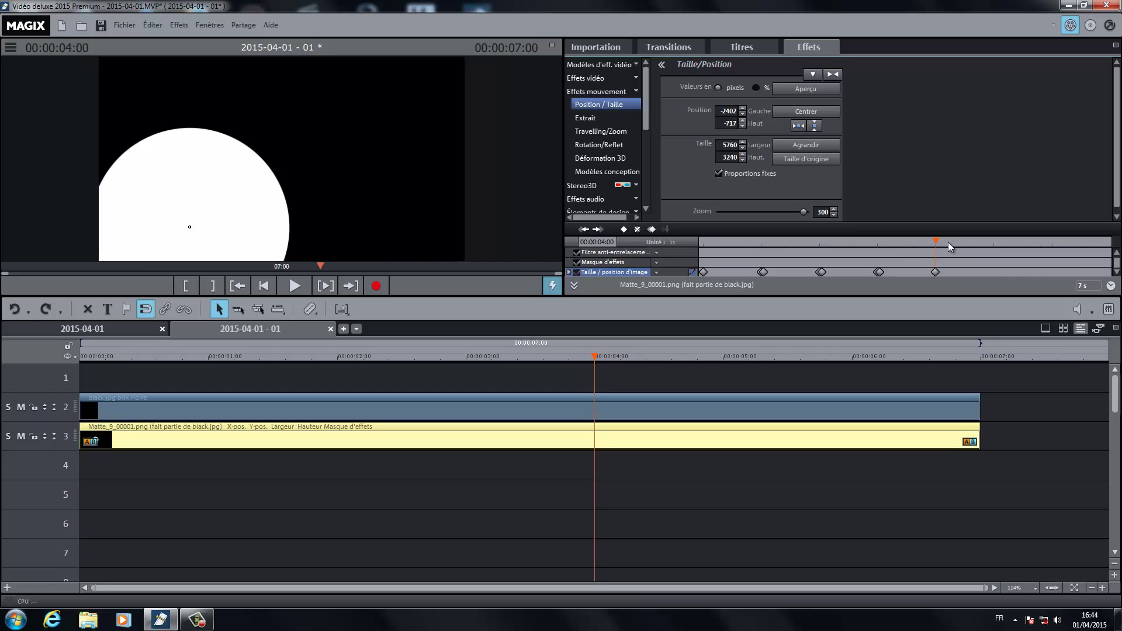
pyautogui.press('Right')
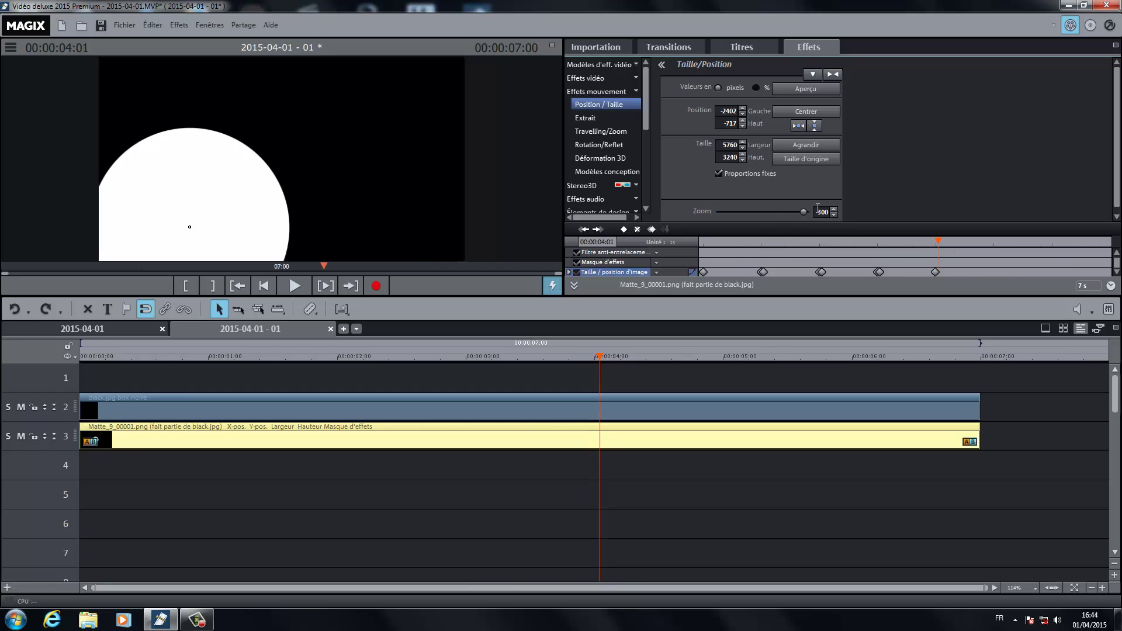
pyautogui.doubleClick(816, 210)
pyautogui.write('2')
pyautogui.press('Return')
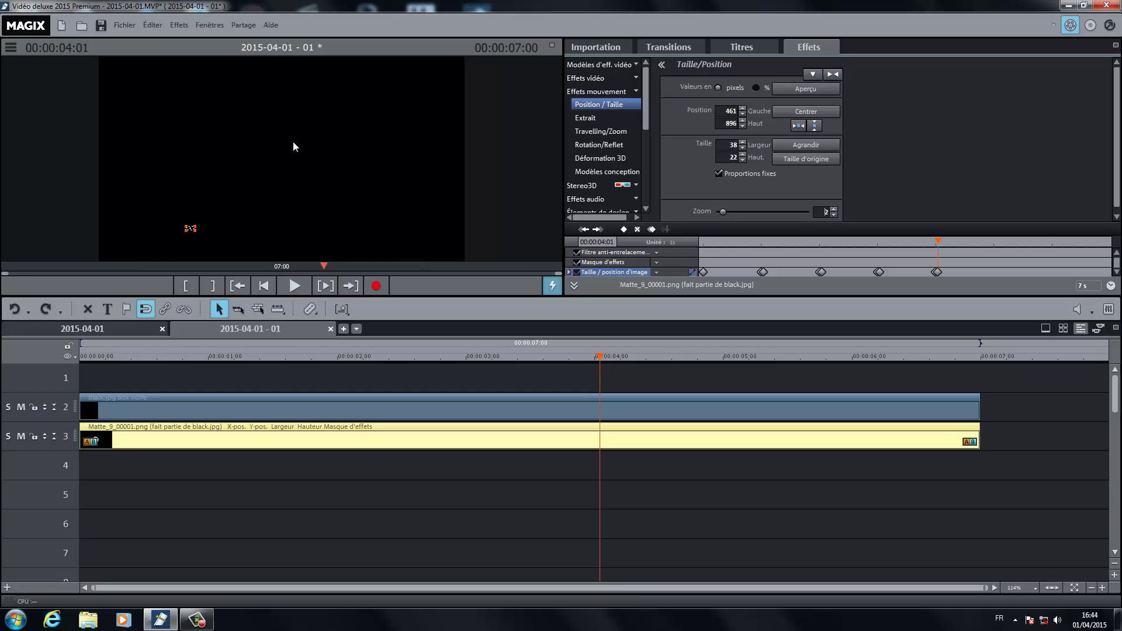
pyautogui.click(799, 125)
pyautogui.click(814, 125)
# Step: At 00:00:05:00, enlarge the centred mask circle to a zoom of 800 so it fills the whole frame
pyautogui.moveTo(942, 240); pyautogui.dragTo(1001, 239)
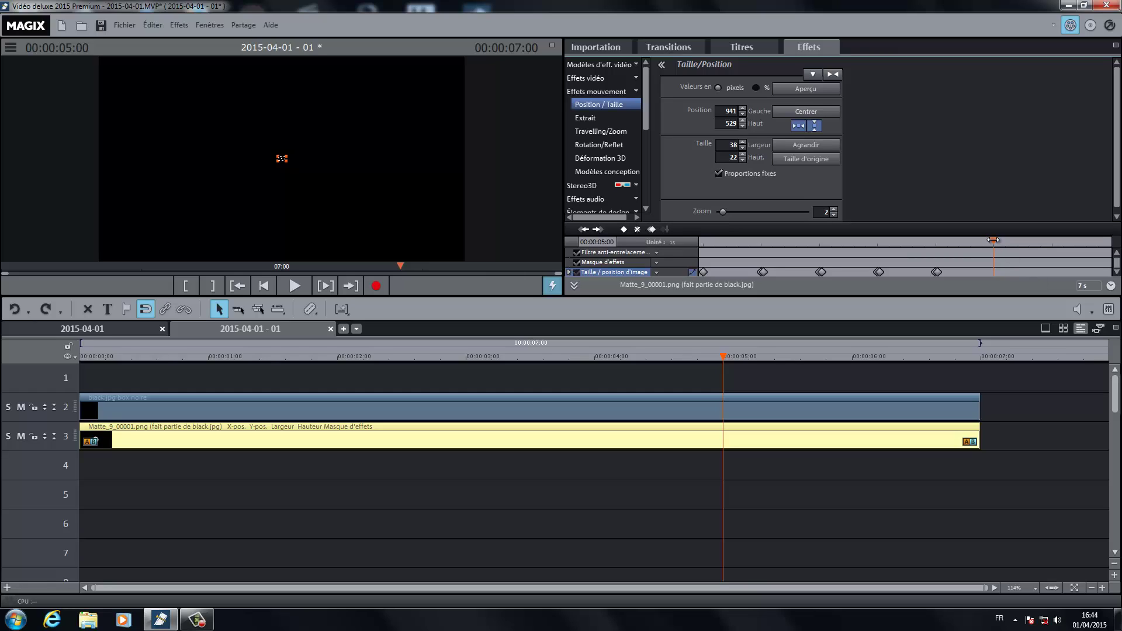
pyautogui.doubleClick(825, 213)
pyautogui.write('800')
pyautogui.press('Return')
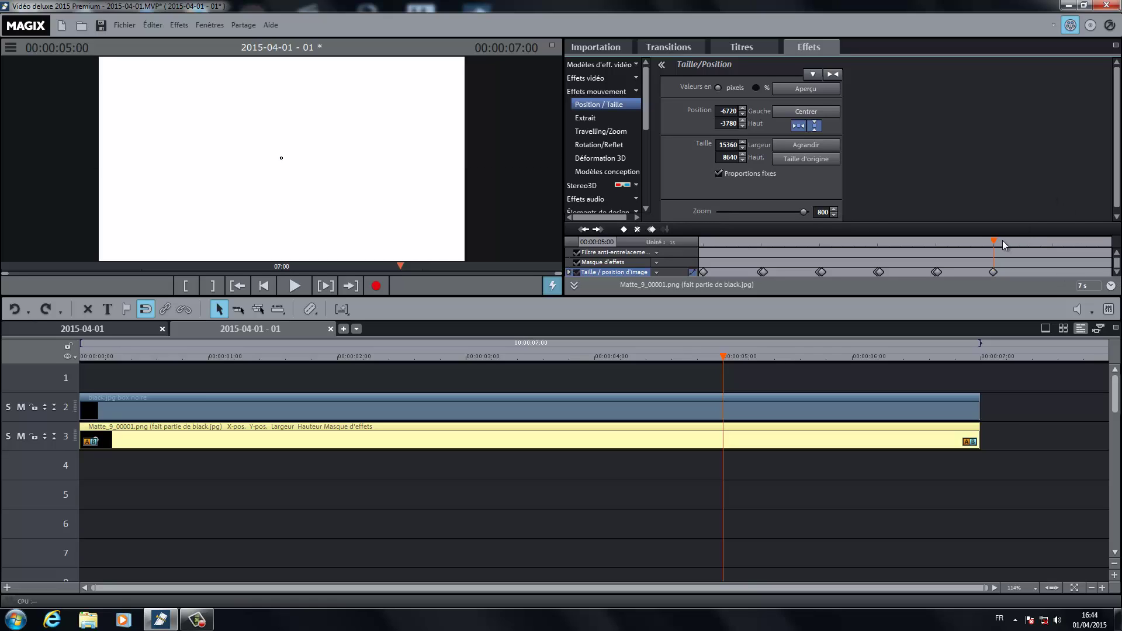
pyautogui.moveTo(1001, 244)
pyautogui.mouseDown()
pyautogui.moveTo(1070, 245)
pyautogui.moveTo(993, 247)
pyautogui.mouseUp()
# Step: Play the circle animation from the start of the movie to check it, and stop playback
pyautogui.click(267, 288)
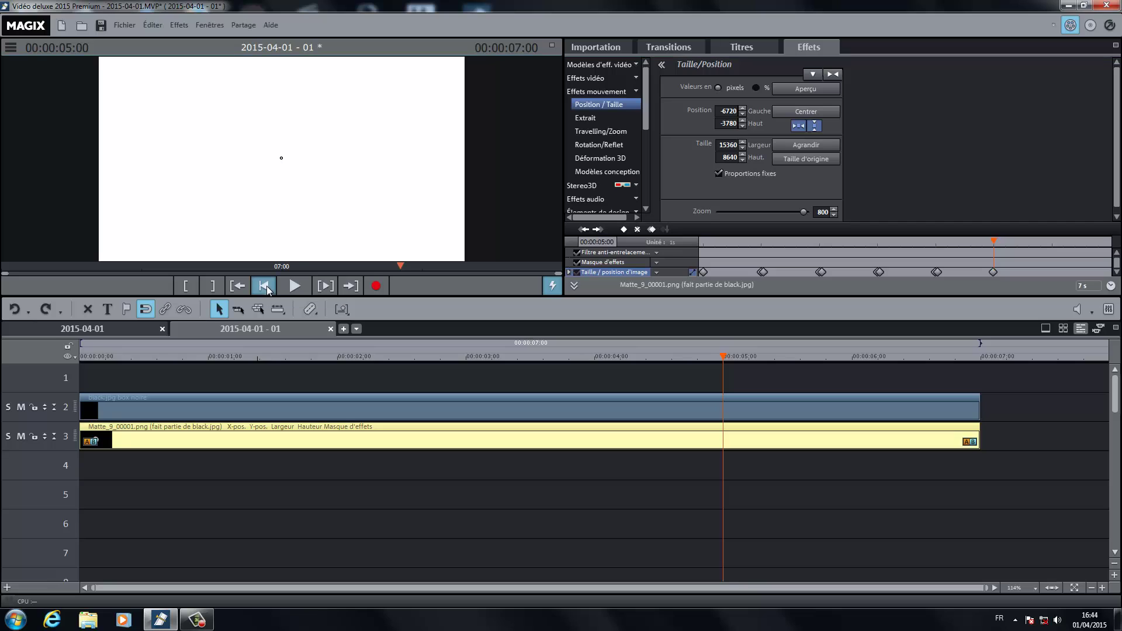
pyautogui.click(293, 285)
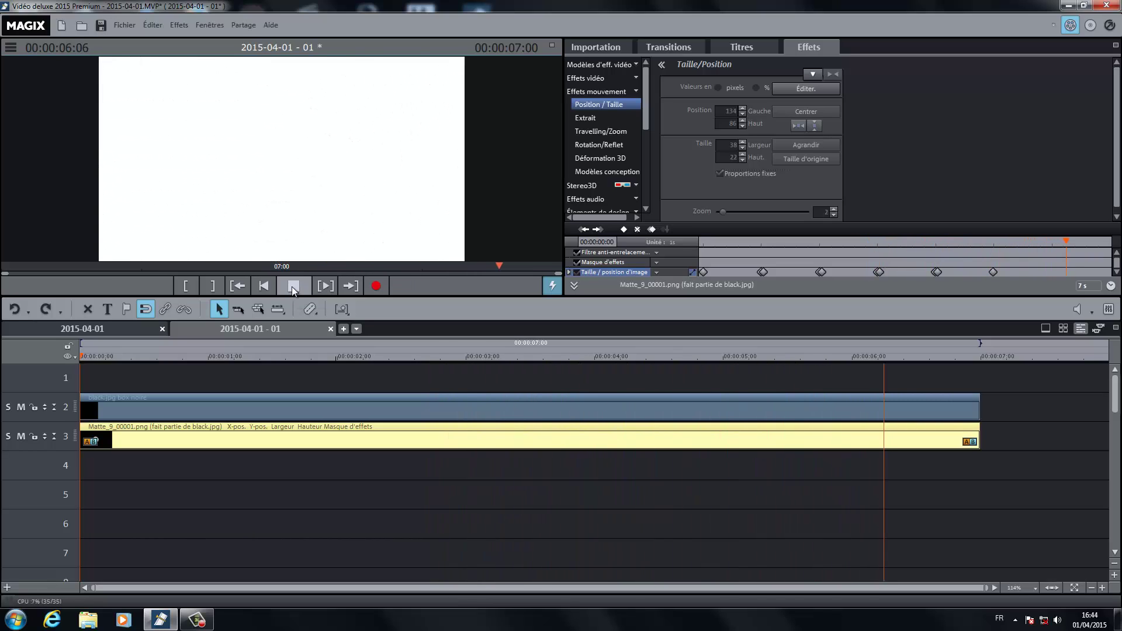
pyautogui.click(293, 286)
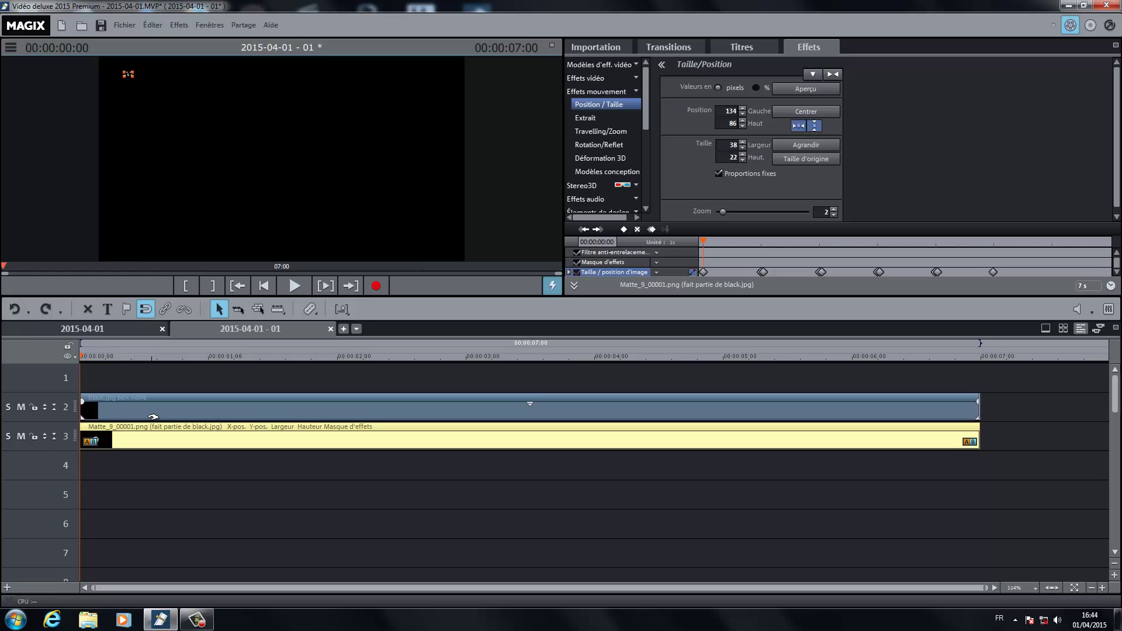
# Step: Start exporting the film as MPEG-4 video and open the selection of the output file's name and location
pyautogui.click(123, 26)
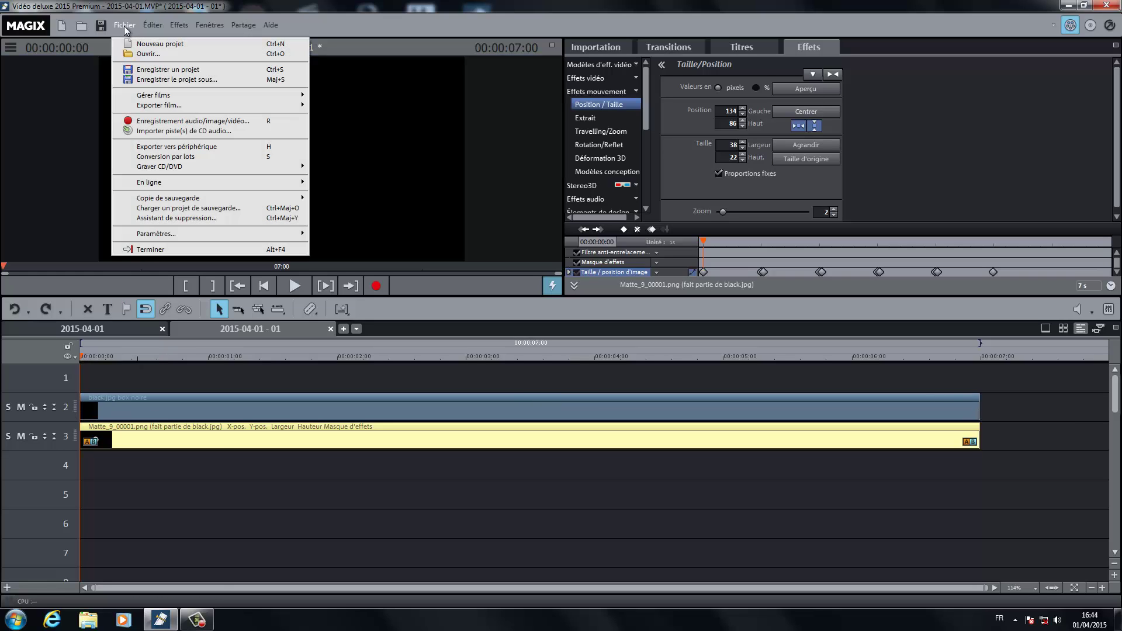
pyautogui.moveTo(202, 107)
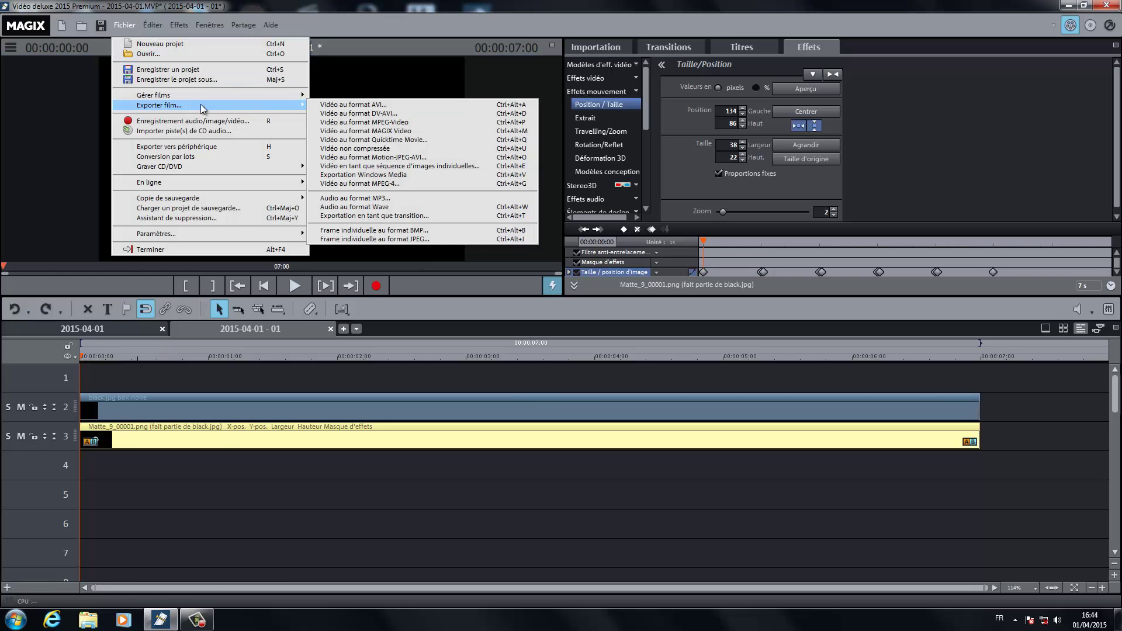
pyautogui.click(374, 184)
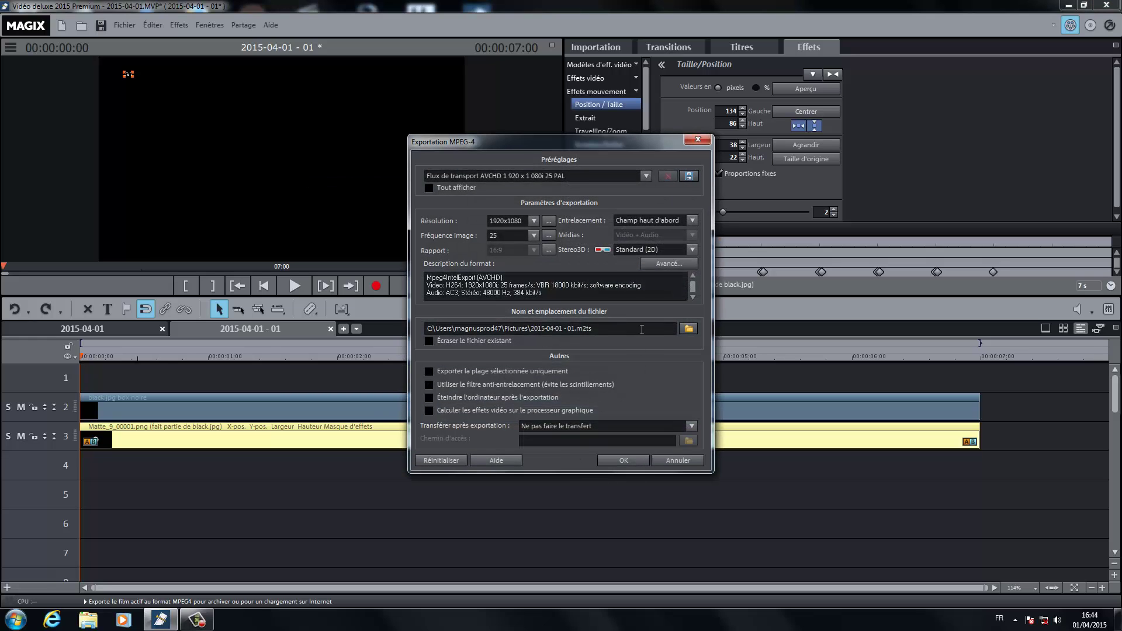
pyautogui.click(687, 329)
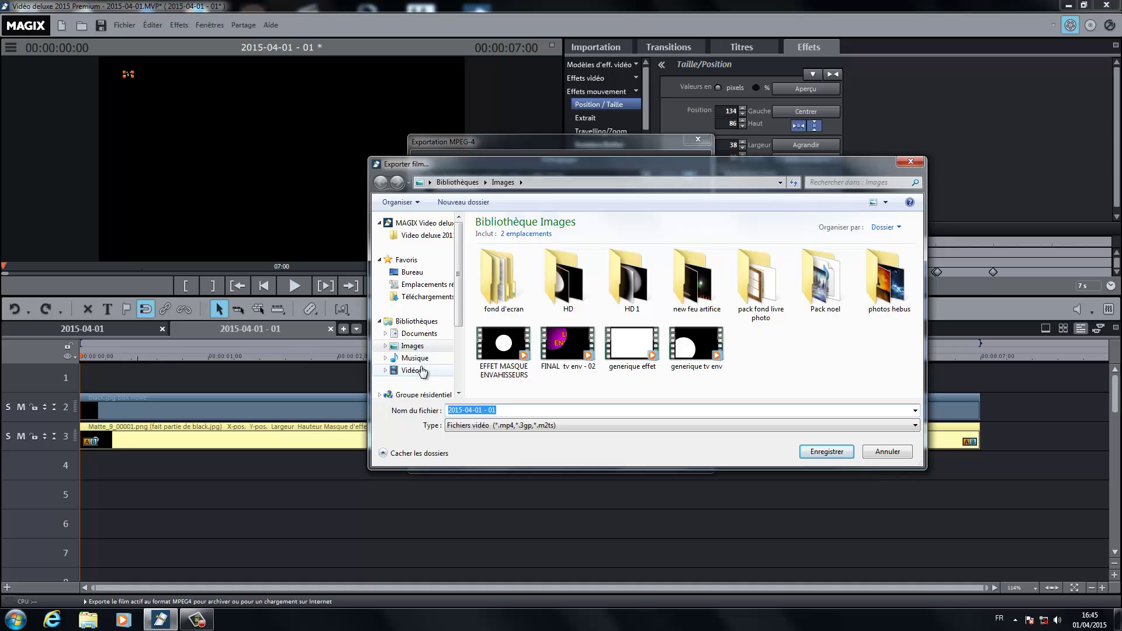
# Step: Create a folder named "masque d'effet" in the Images library and open it as the export location
pyautogui.rightClick(769, 348)
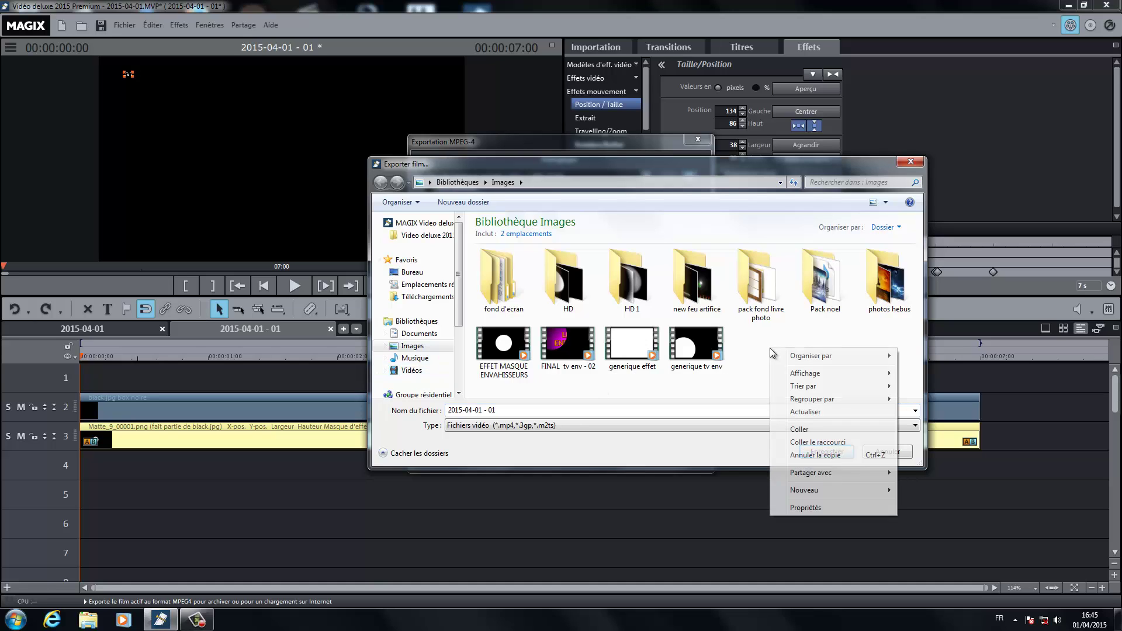
pyautogui.moveTo(864, 491)
pyautogui.click(945, 330)
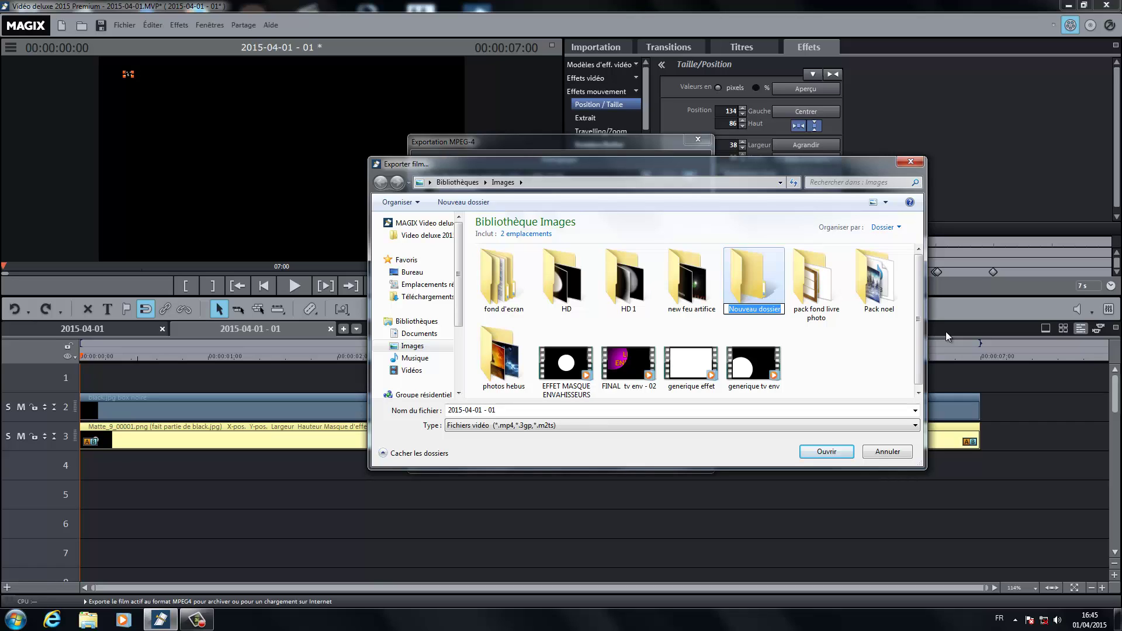
pyautogui.write("masque d'effet")
pyautogui.press('Return')
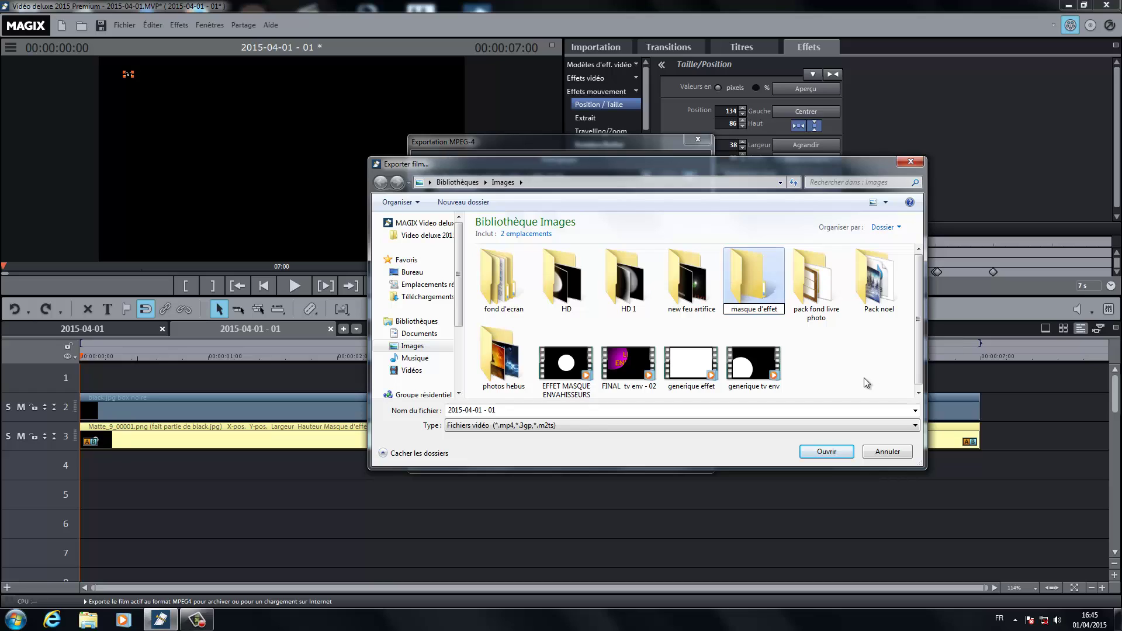
pyautogui.press('Return')
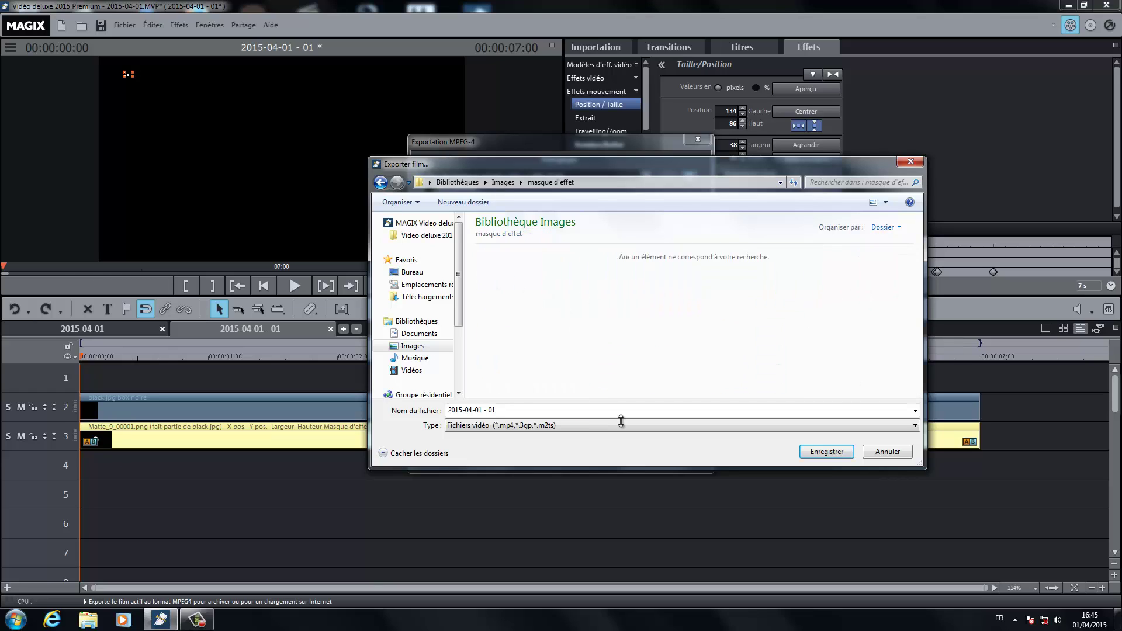
# Step: Name the output file "masquet effet envahisseurs" and export the film as MPEG-4 video
pyautogui.moveTo(508, 410); pyautogui.dragTo(397, 414)
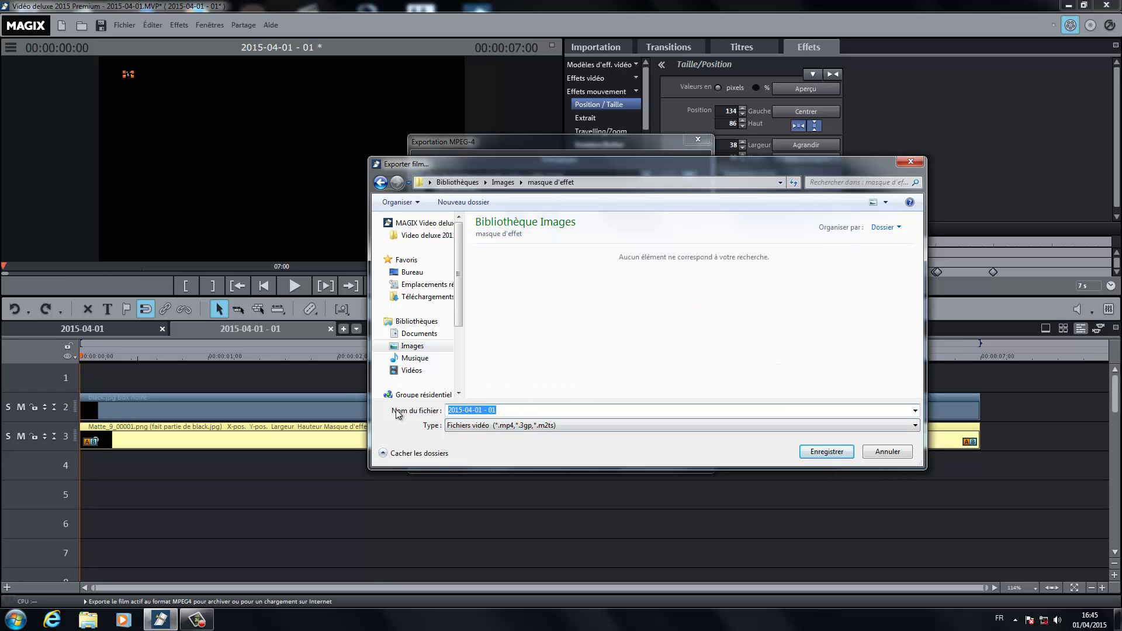
pyautogui.write('masquet effet envahisseurs')
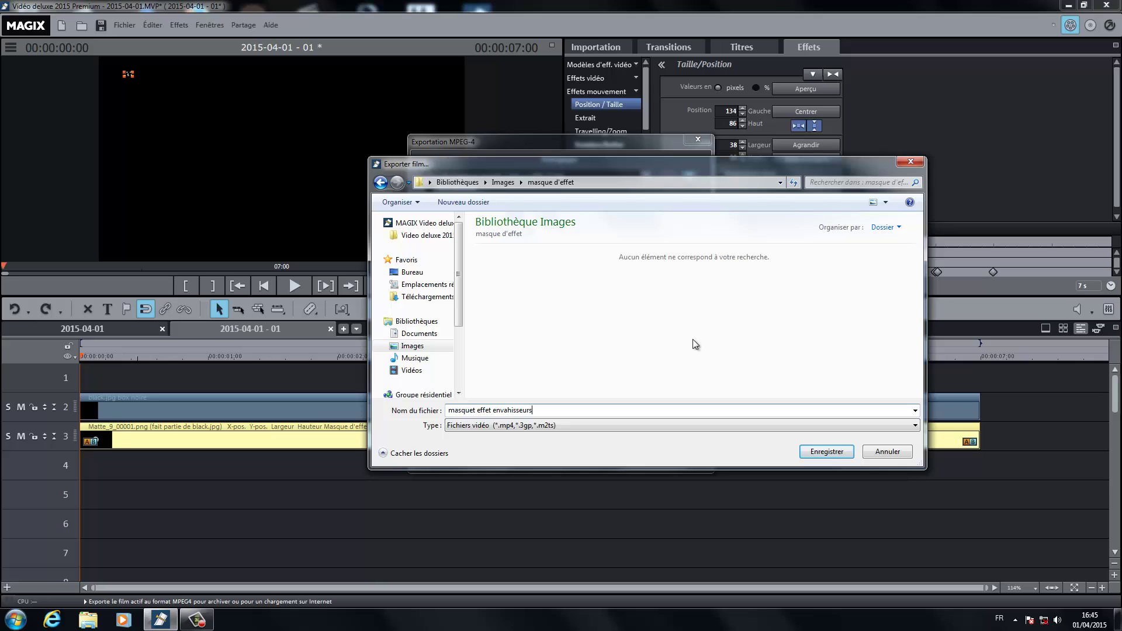
pyautogui.click(827, 451)
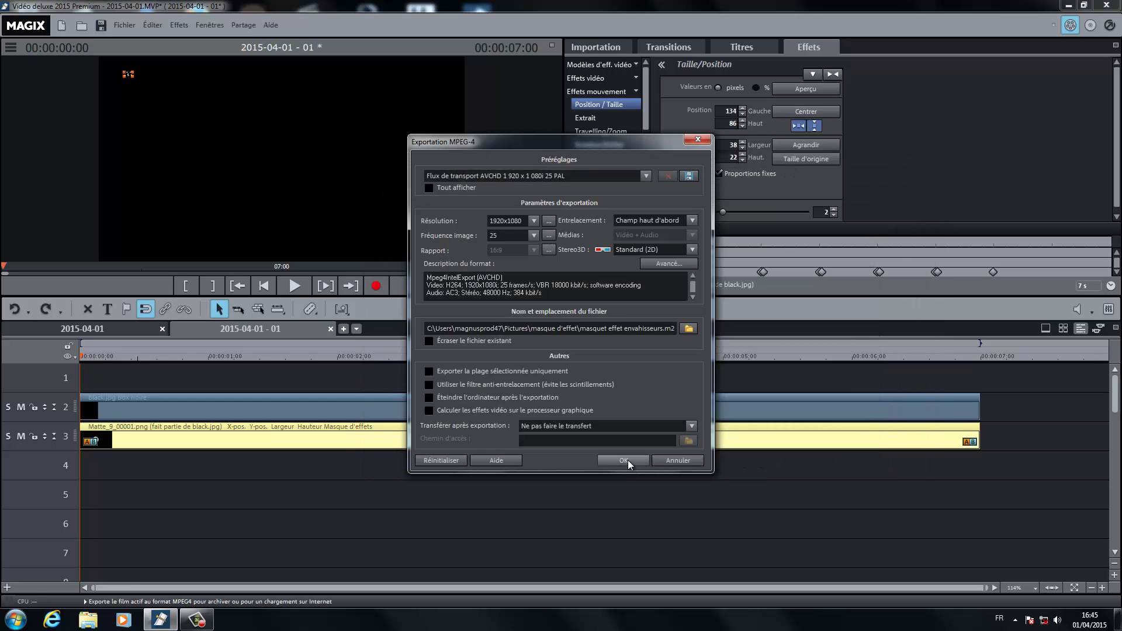
pyautogui.click(624, 460)
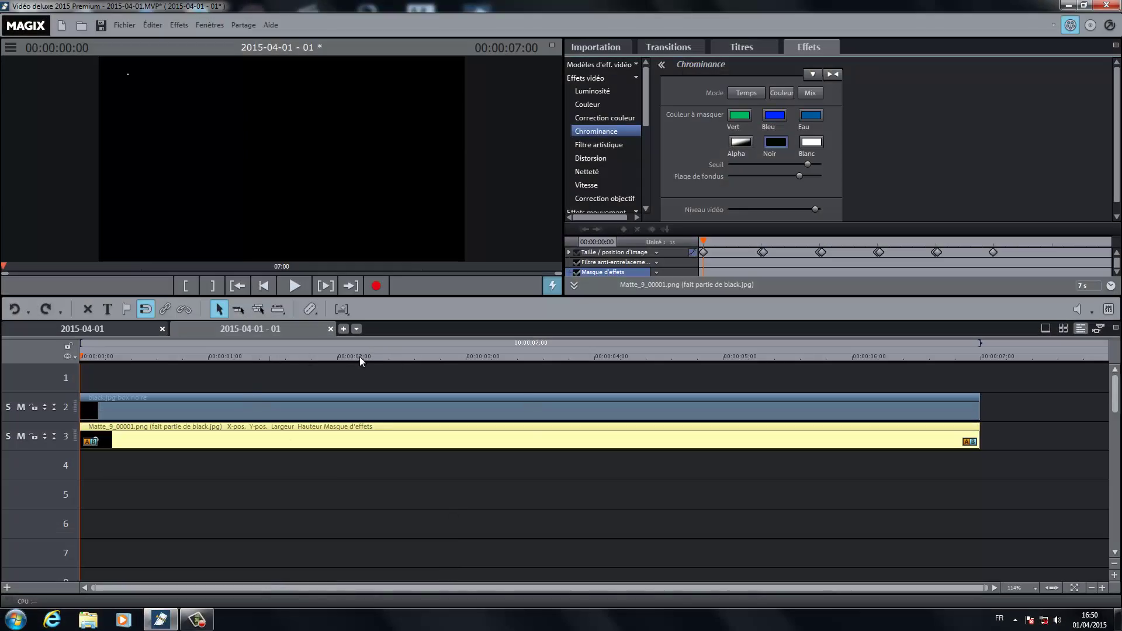
# Step: Create a new movie and place the green (Vert) test image at the start of track 2
pyautogui.click(344, 329)
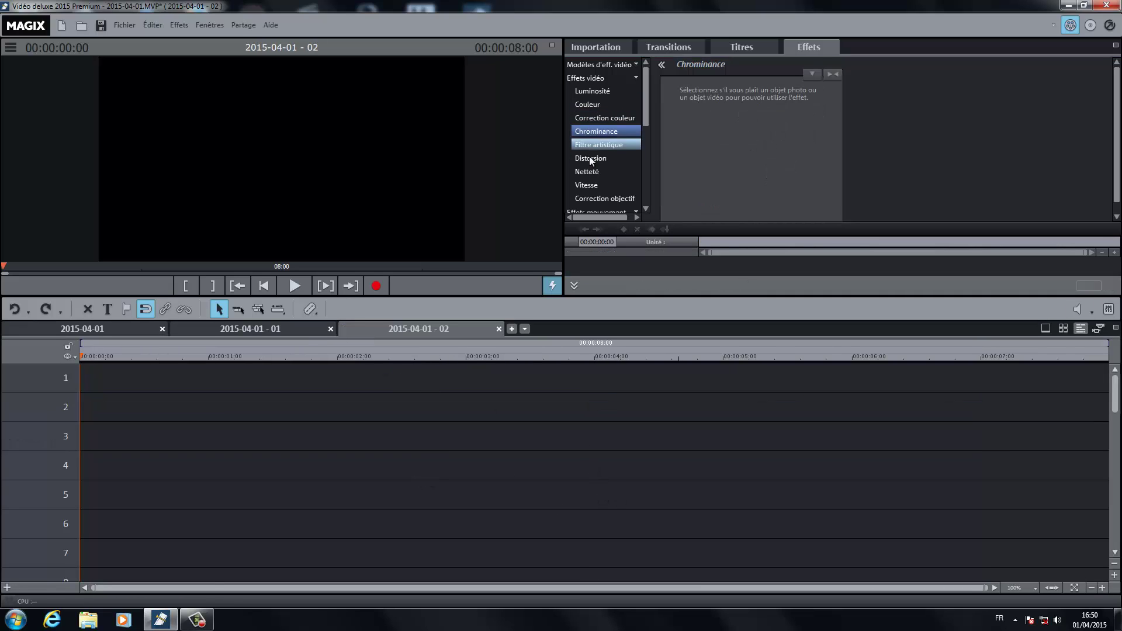
pyautogui.moveTo(650, 109); pyautogui.dragTo(639, 165)
pyautogui.click(608, 151)
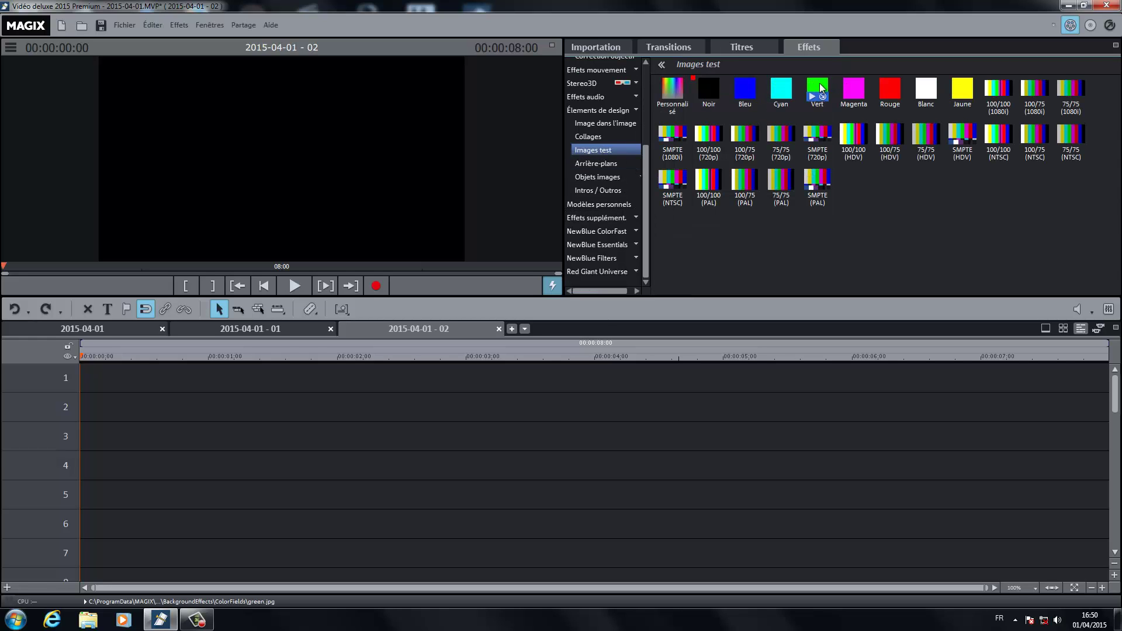
pyautogui.moveTo(287, 376); pyautogui.dragTo(234, 406)
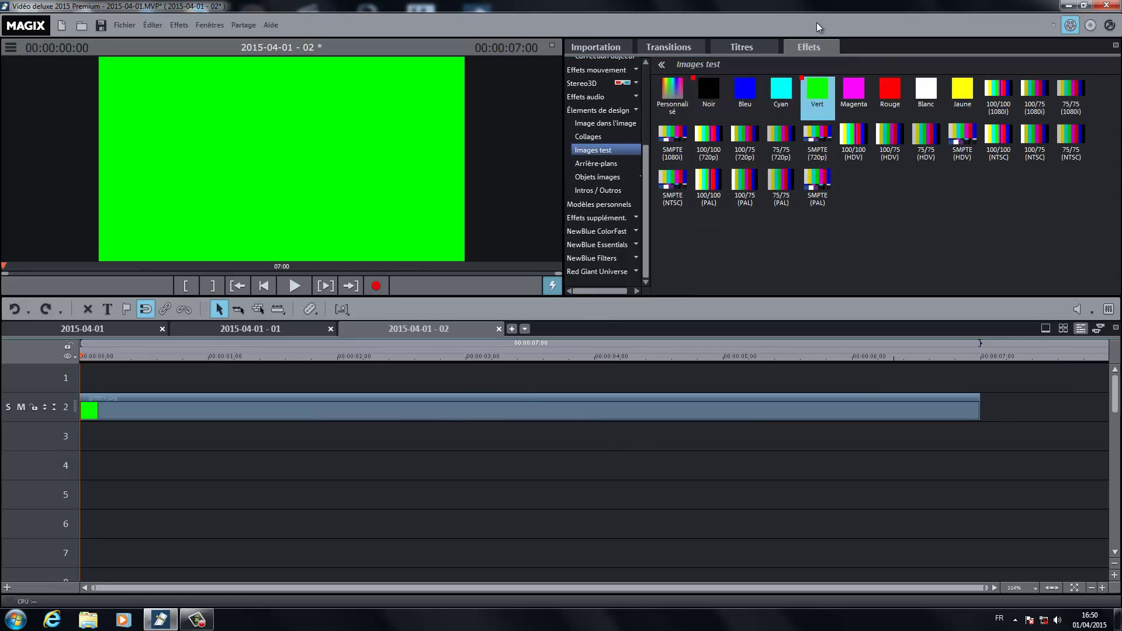
# Step: Add the Oval10_1920x1080.jpg mask from the HD 1 pictures folder to the start of track 1, above the green image
pyautogui.click(602, 48)
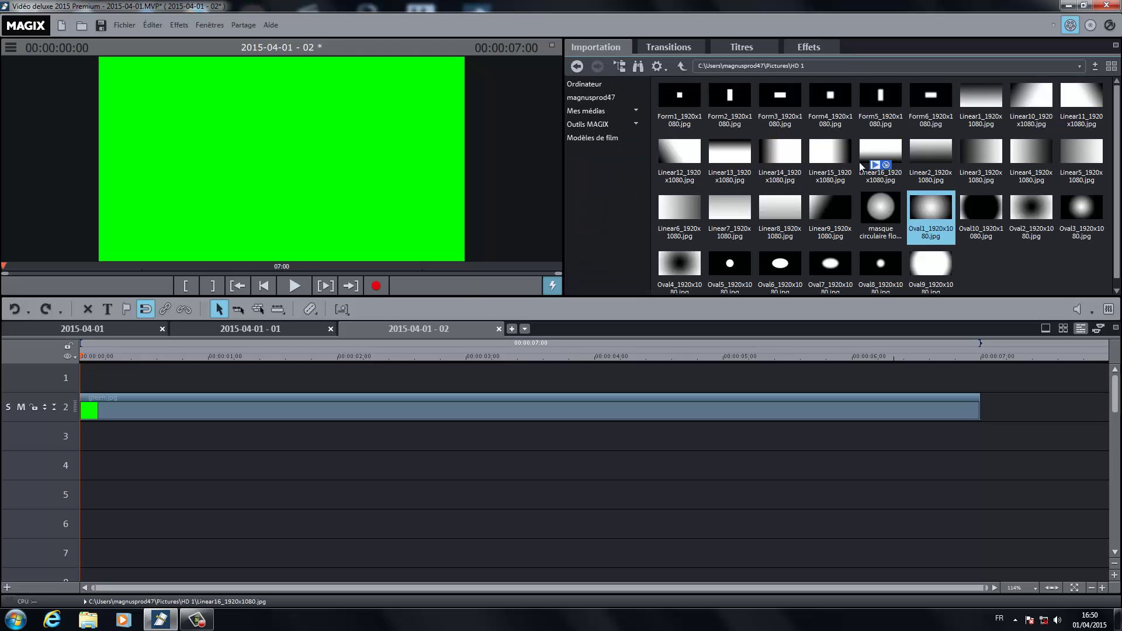
pyautogui.click(578, 66)
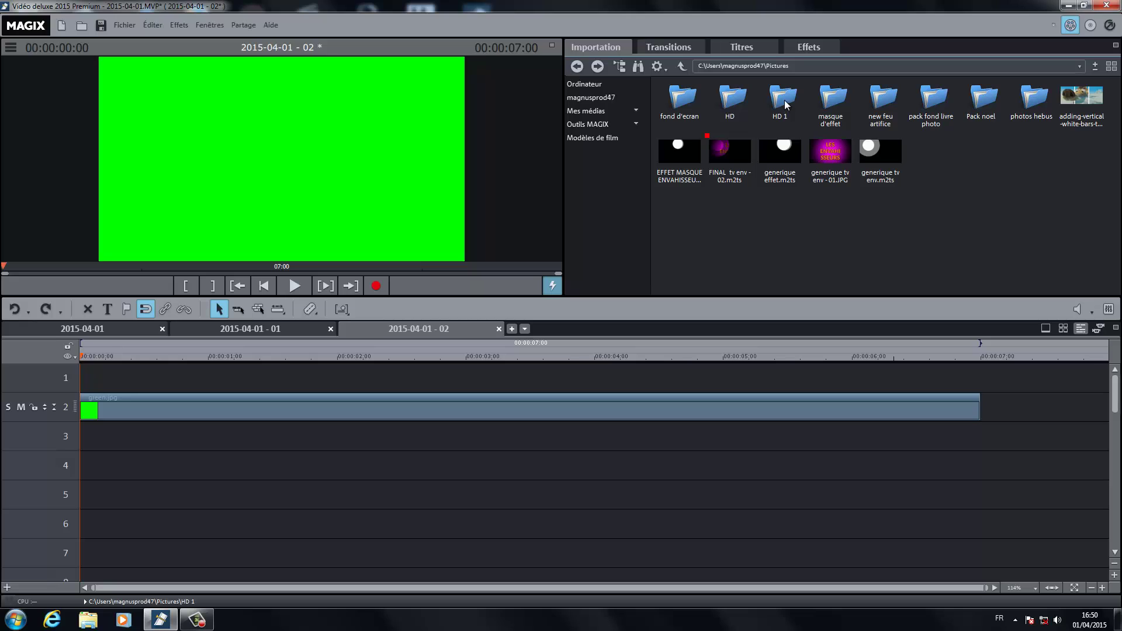
pyautogui.doubleClick(782, 101)
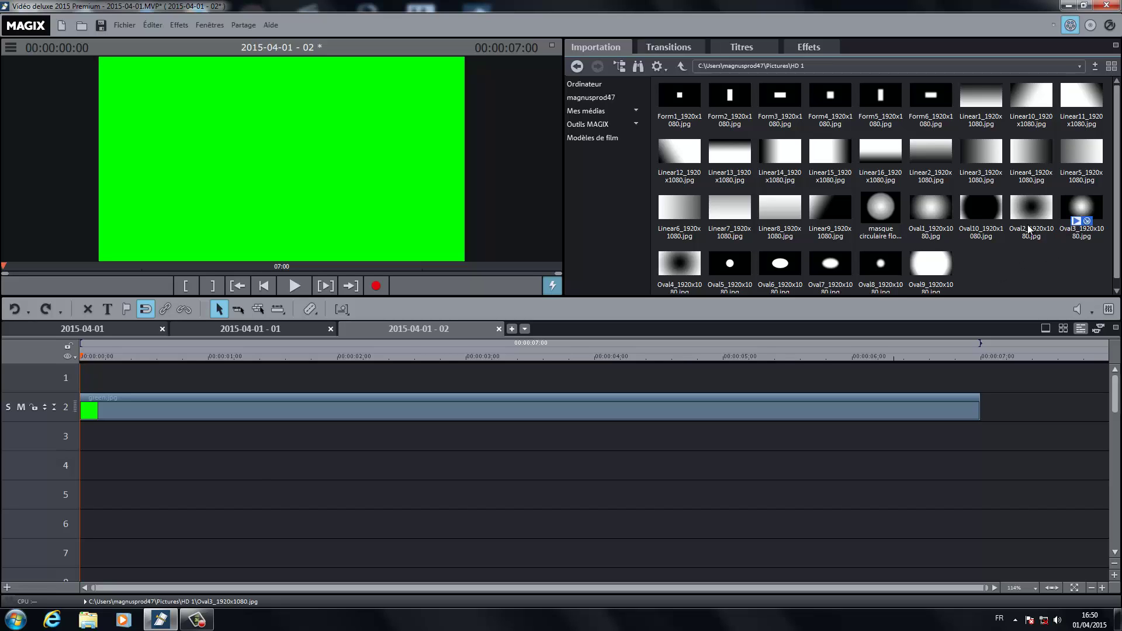
pyautogui.moveTo(688, 275)
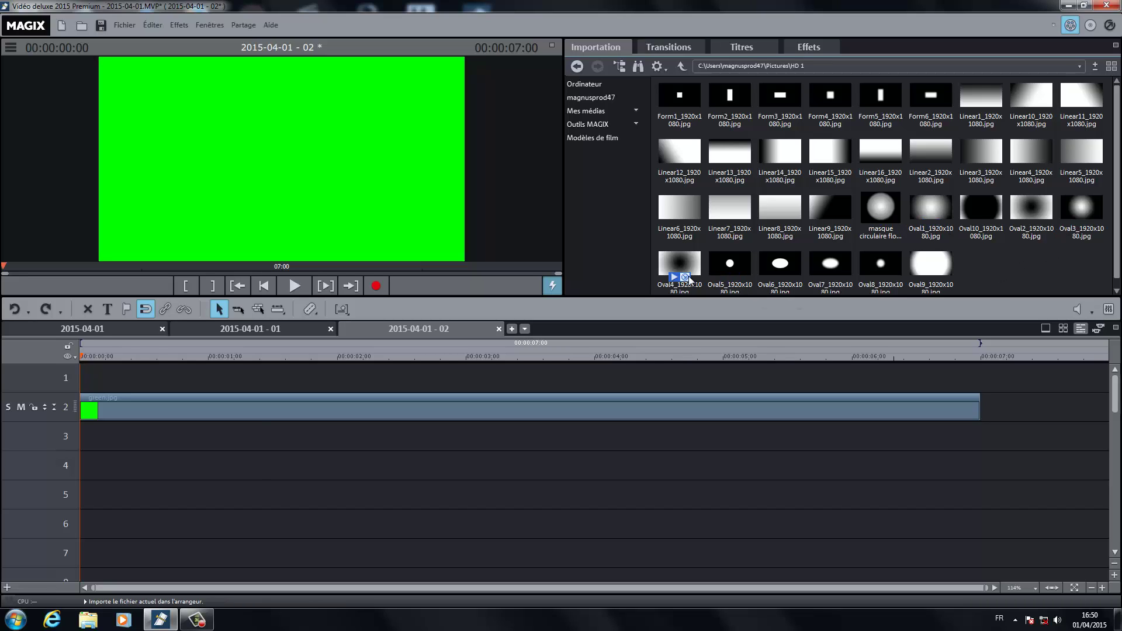
pyautogui.click(983, 204)
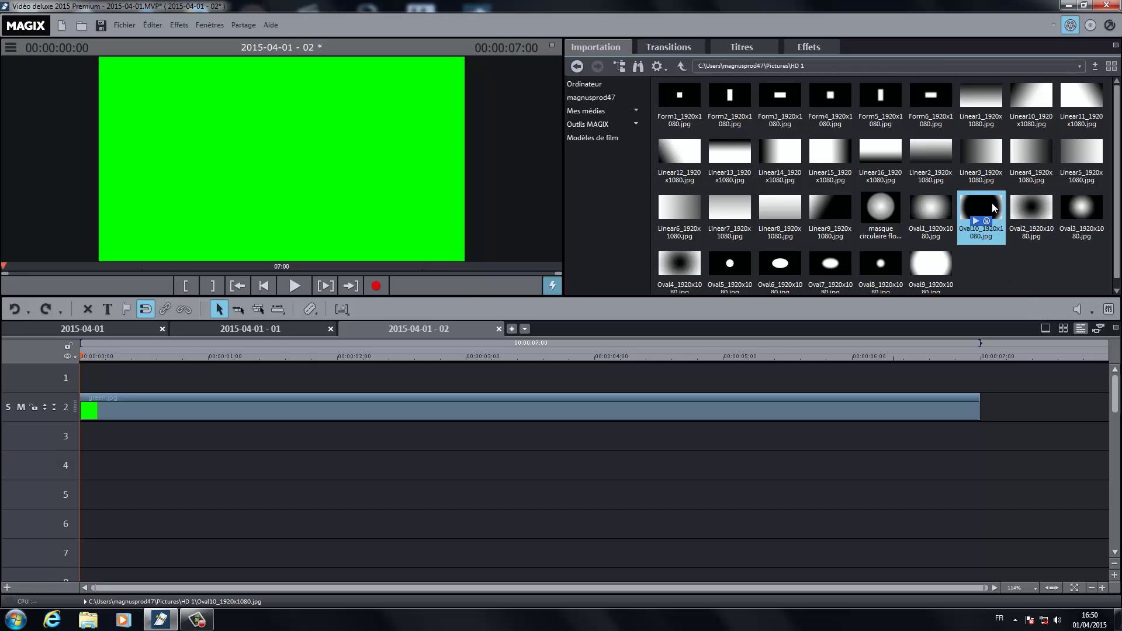
pyautogui.moveTo(991, 202); pyautogui.dragTo(153, 389)
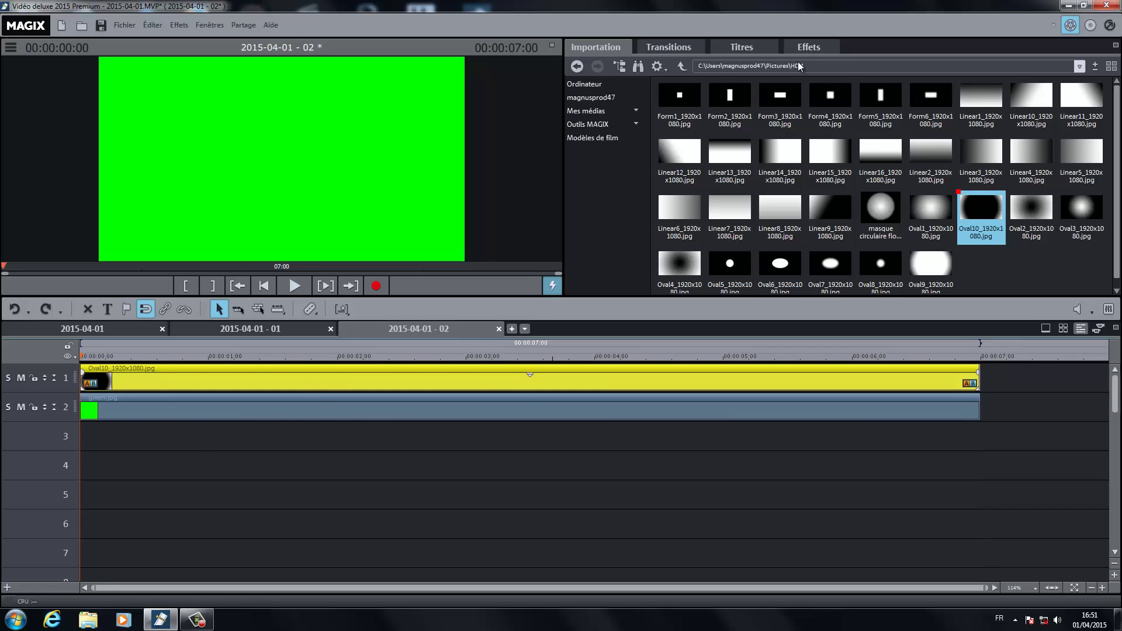
# Step: Apply the Alpha chroma key effect to the Oval10 mask on track 1
pyautogui.click(809, 46)
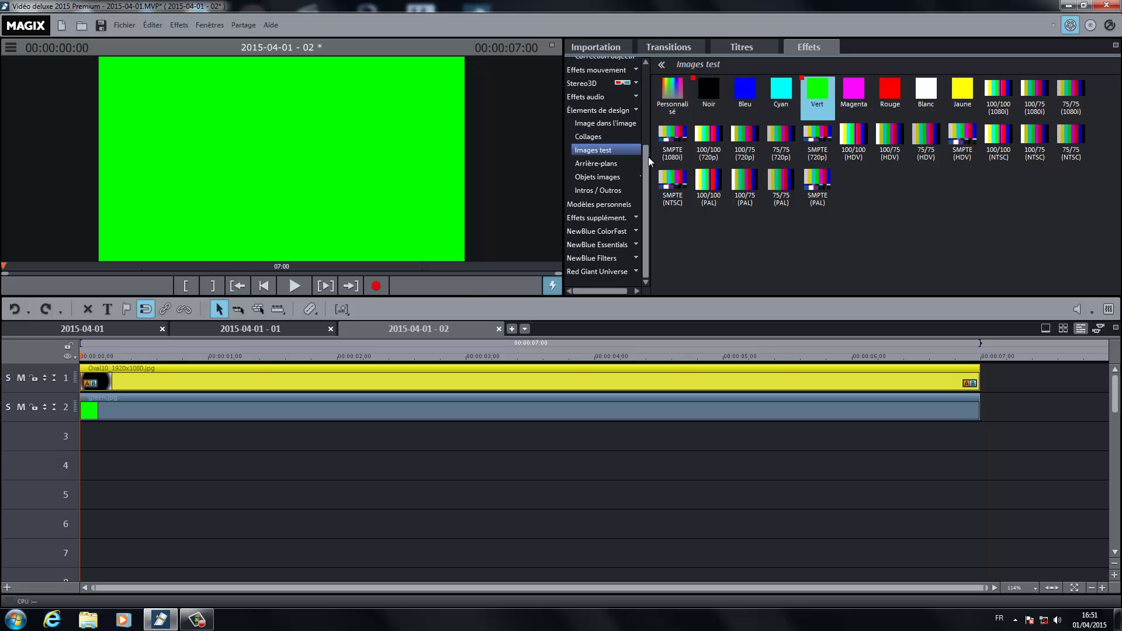
pyautogui.moveTo(645, 156); pyautogui.dragTo(640, 97)
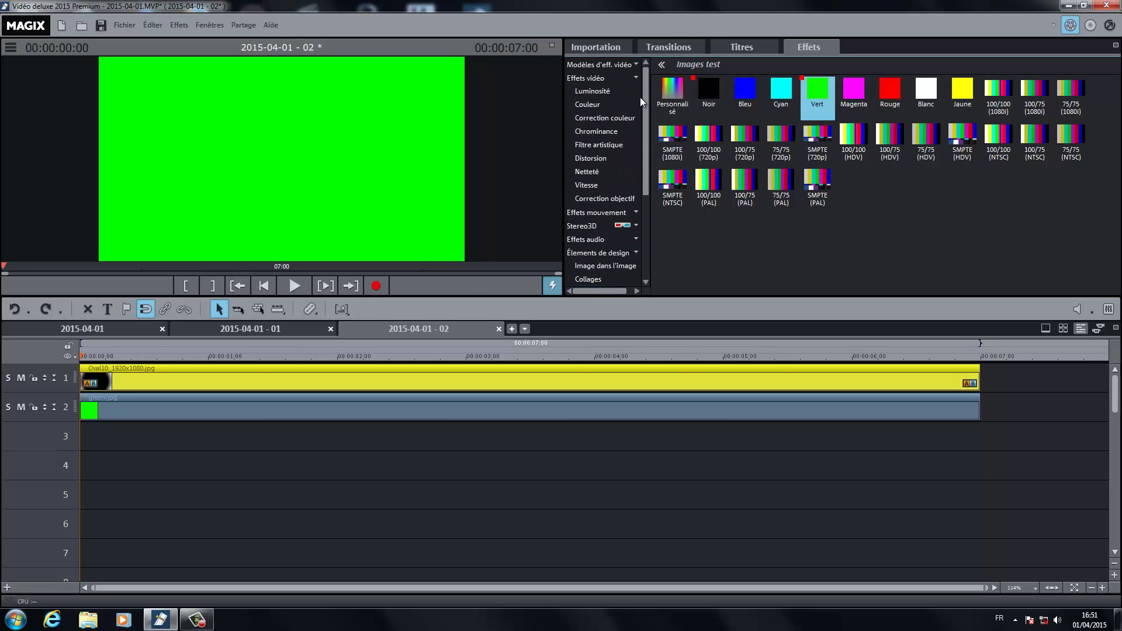
pyautogui.click(596, 131)
pyautogui.click(740, 141)
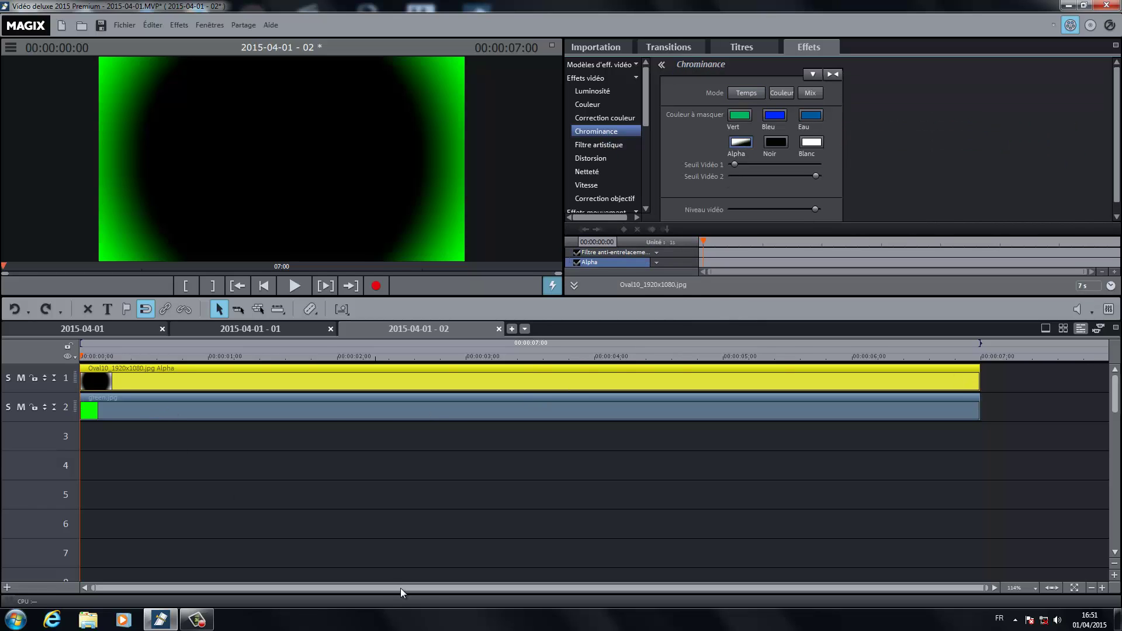
# Step: Try the white and black chroma keys on the oval mask, and set its key to Alpha again
pyautogui.moveTo(97, 399)
pyautogui.click(811, 142)
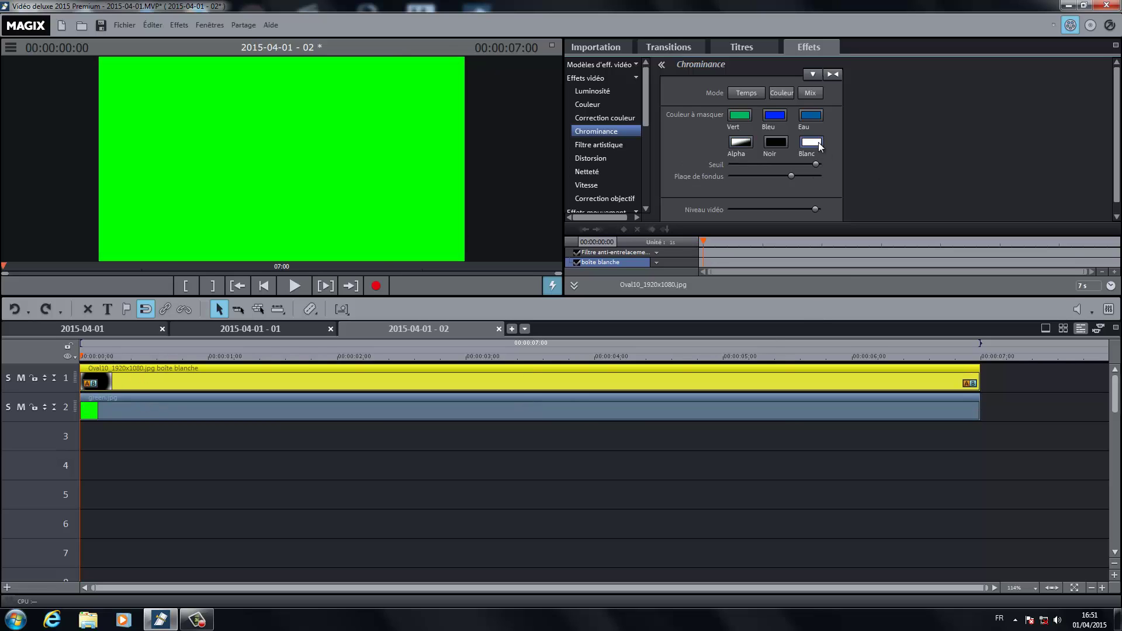
pyautogui.click(738, 143)
pyautogui.click(775, 142)
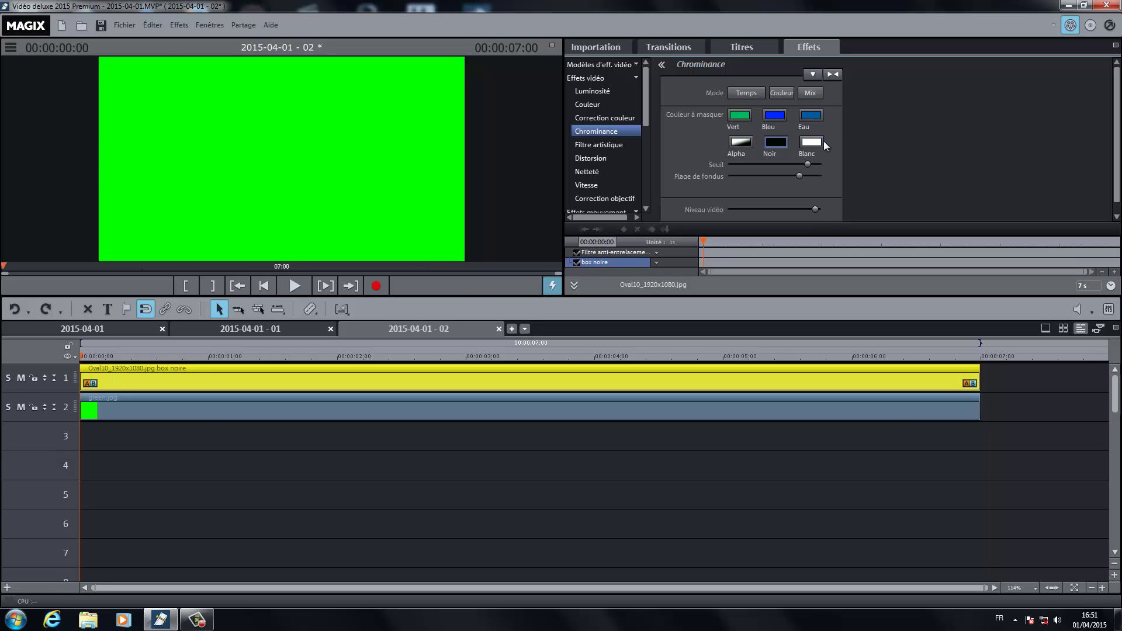
pyautogui.click(743, 143)
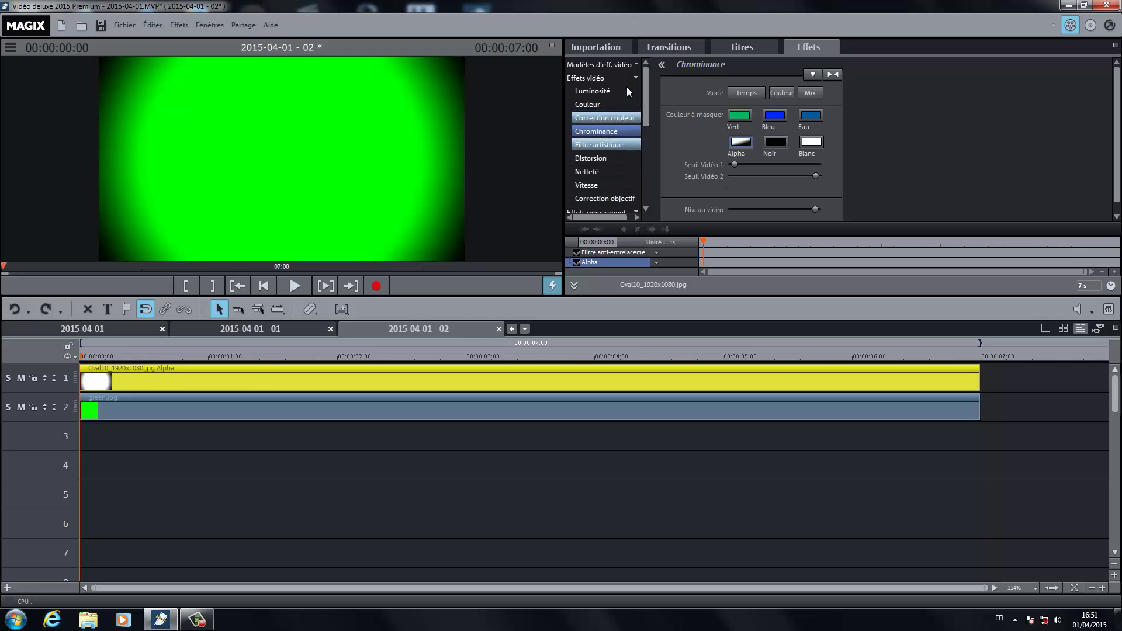
# Step: Set the title text colour to the light violet-blue basic colour with RGB 128, 128, 255
pyautogui.click(749, 47)
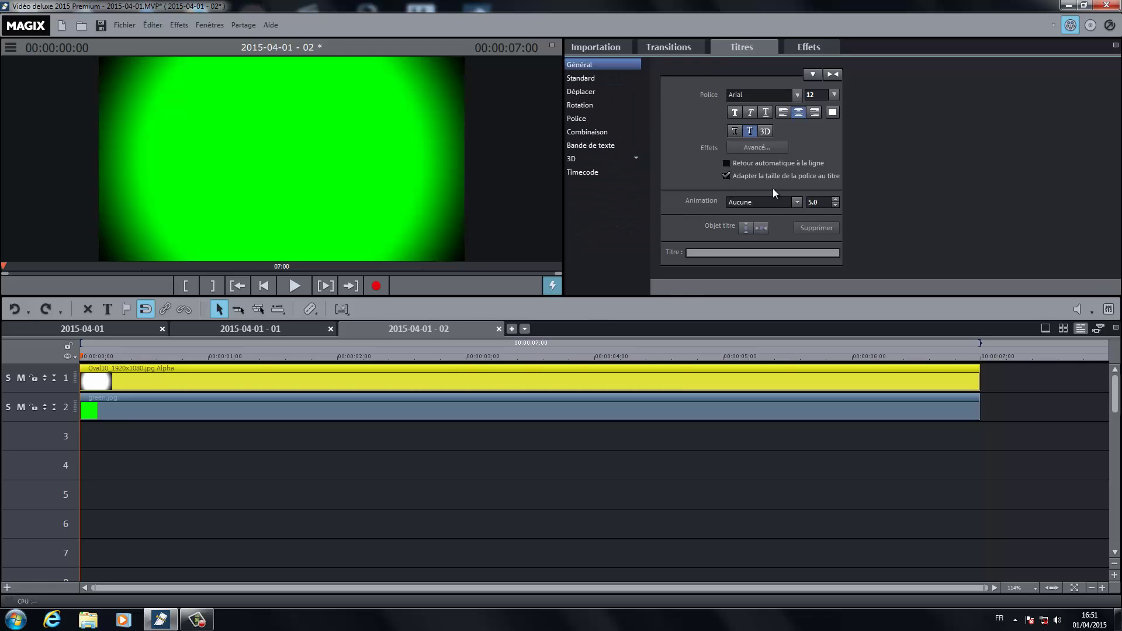
pyautogui.click(832, 112)
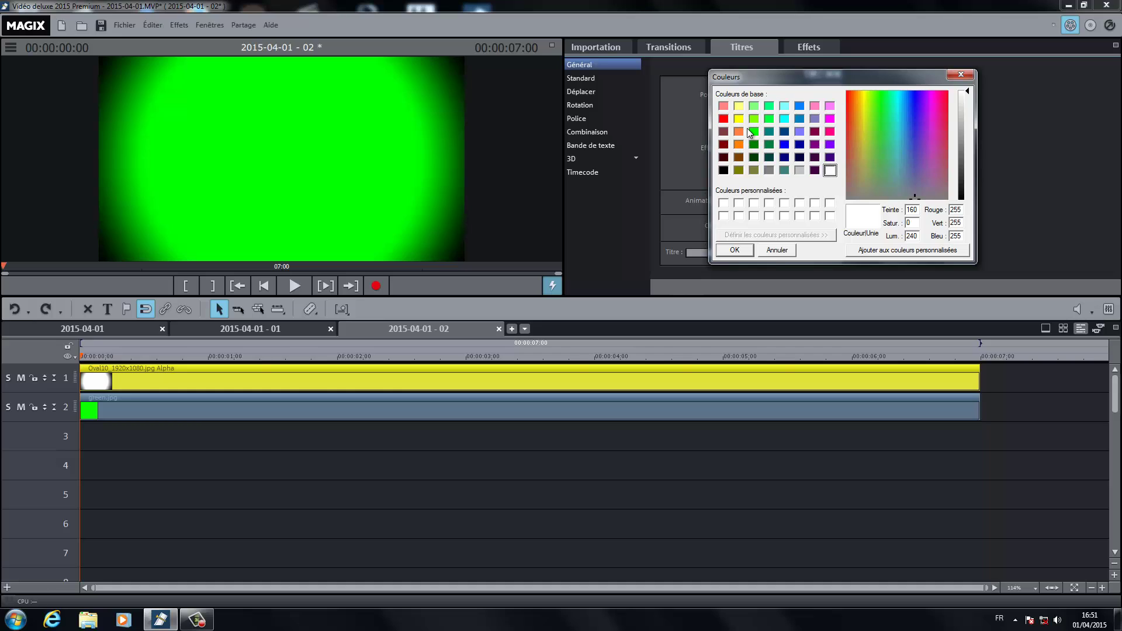
pyautogui.click(781, 118)
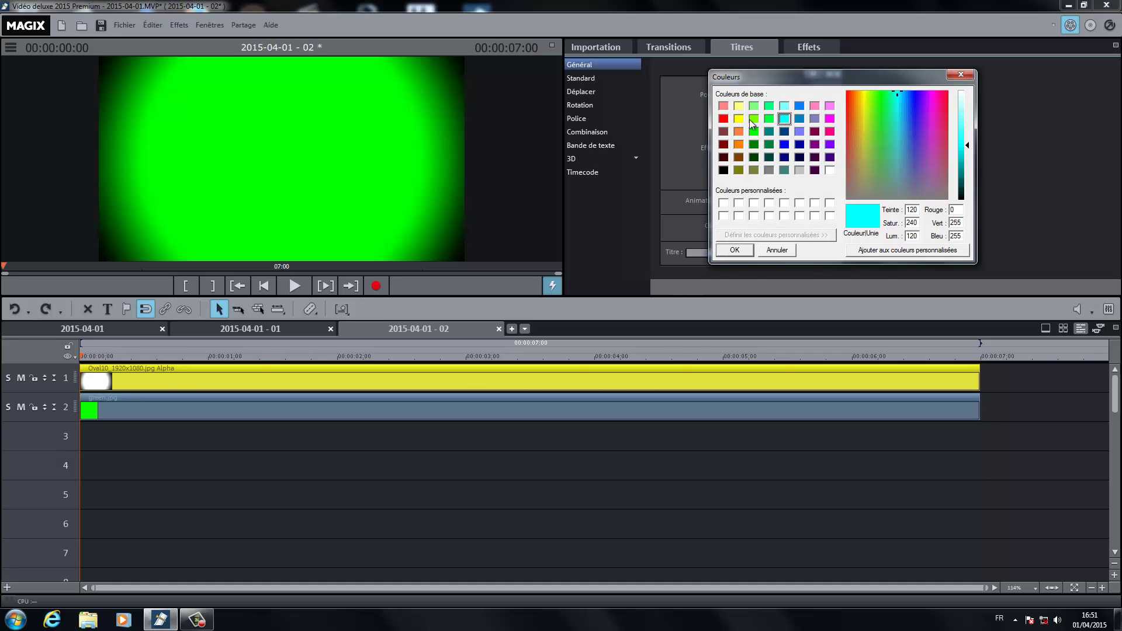
pyautogui.click(798, 132)
pyautogui.click(734, 250)
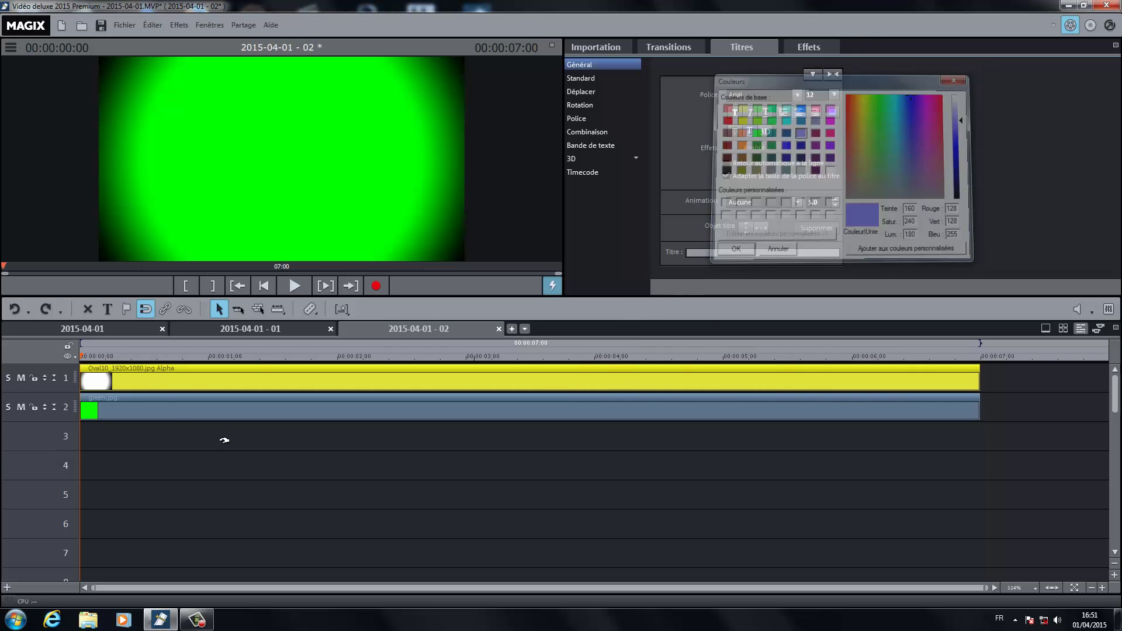
# Step: Add a title over the picture reading "LES / ENVAHI / SSEURS" on three lines
pyautogui.click(300, 148)
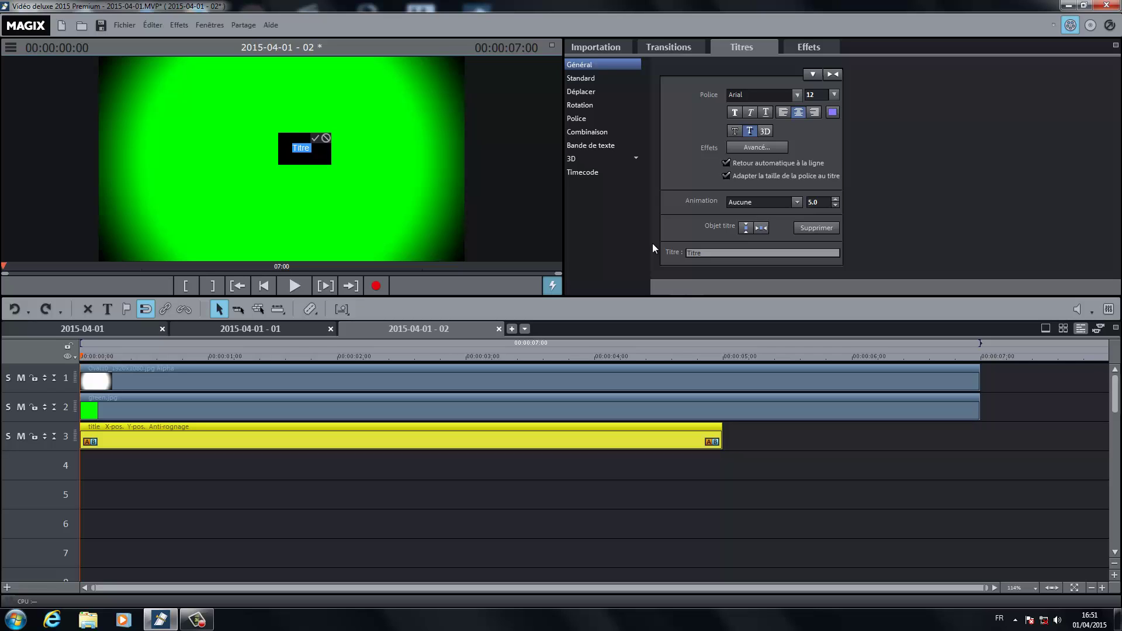
pyautogui.write('LES ENVA')
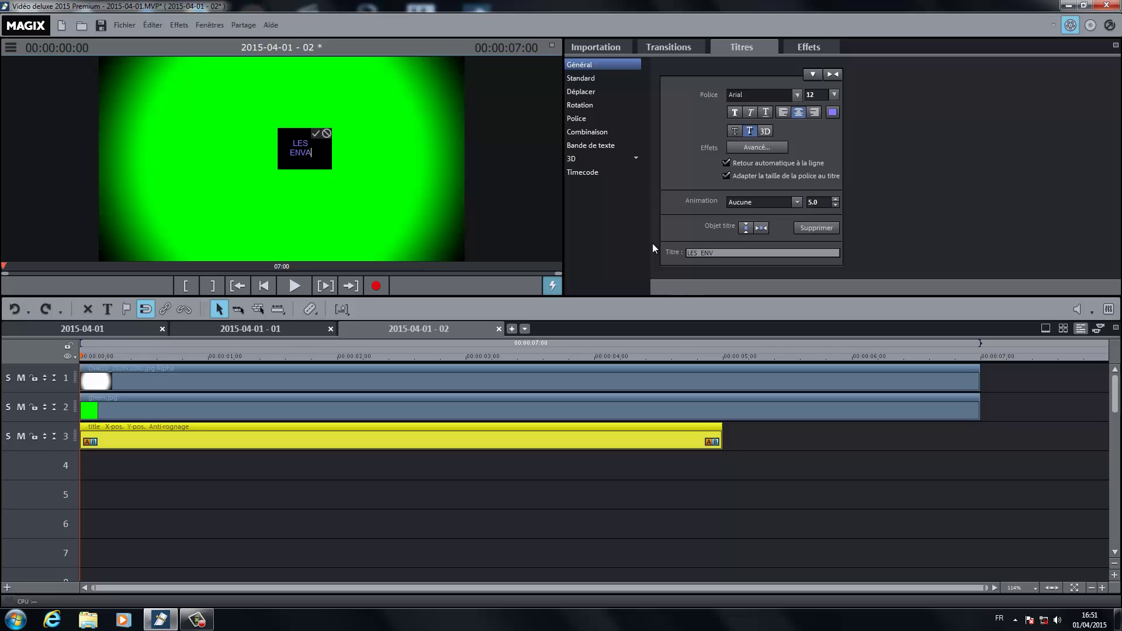
pyautogui.write('HI')
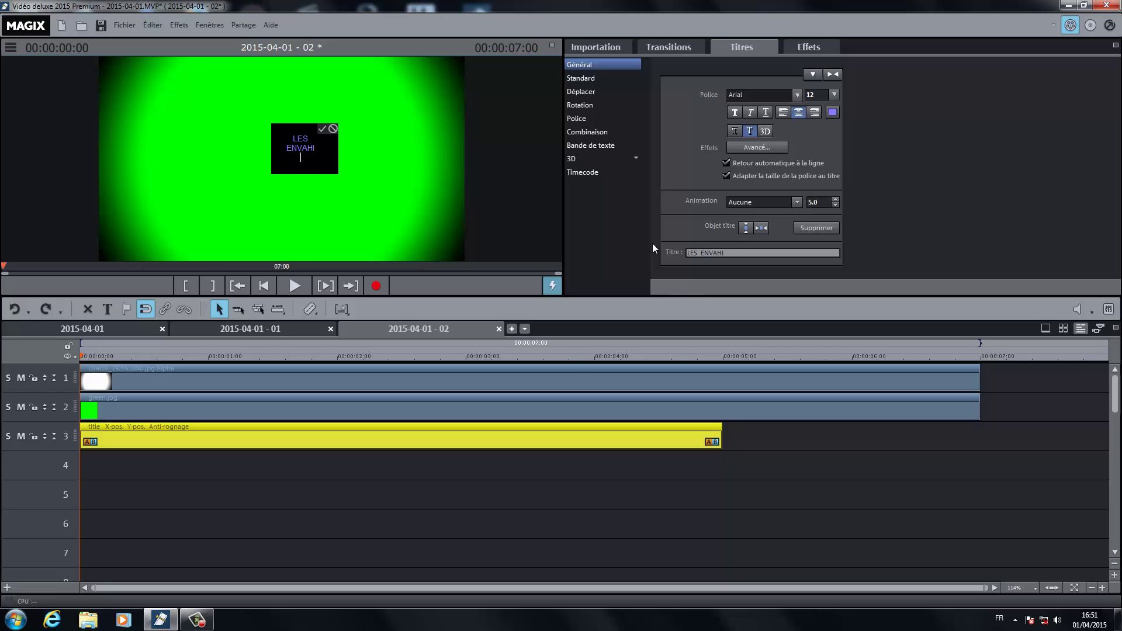
pyautogui.write(' D')
pyautogui.press('BackSpace')
pyautogui.write('SSEURS')
pyautogui.click(324, 128)
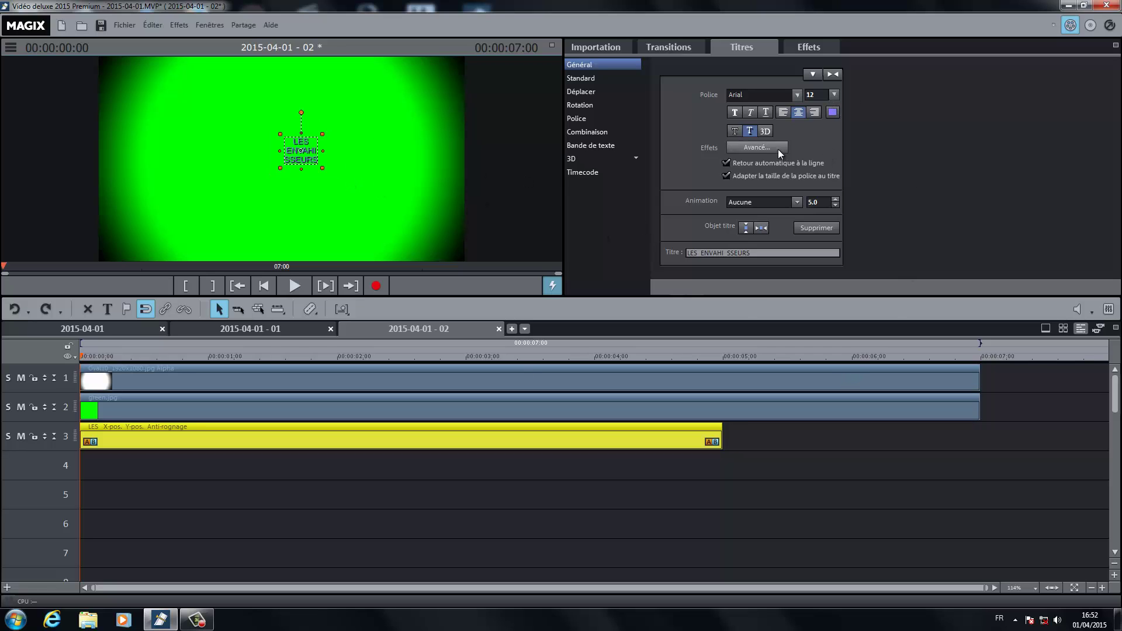
# Step: Centre the title vertically and horizontally in the frame and set its font size to 72
pyautogui.click(746, 228)
pyautogui.click(760, 227)
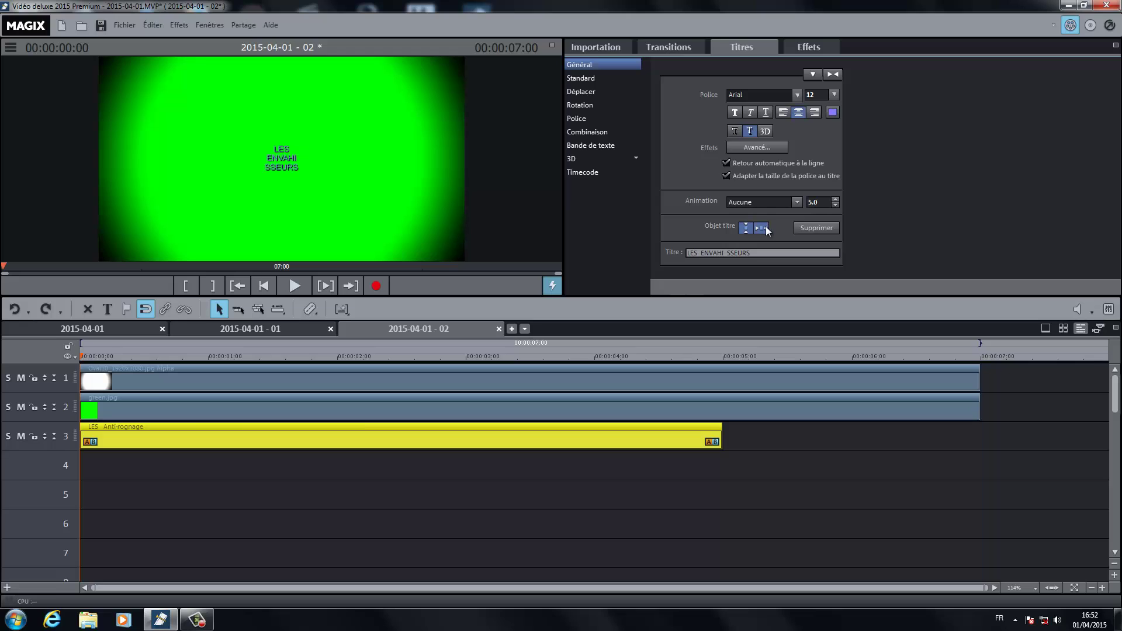
pyautogui.click(834, 94)
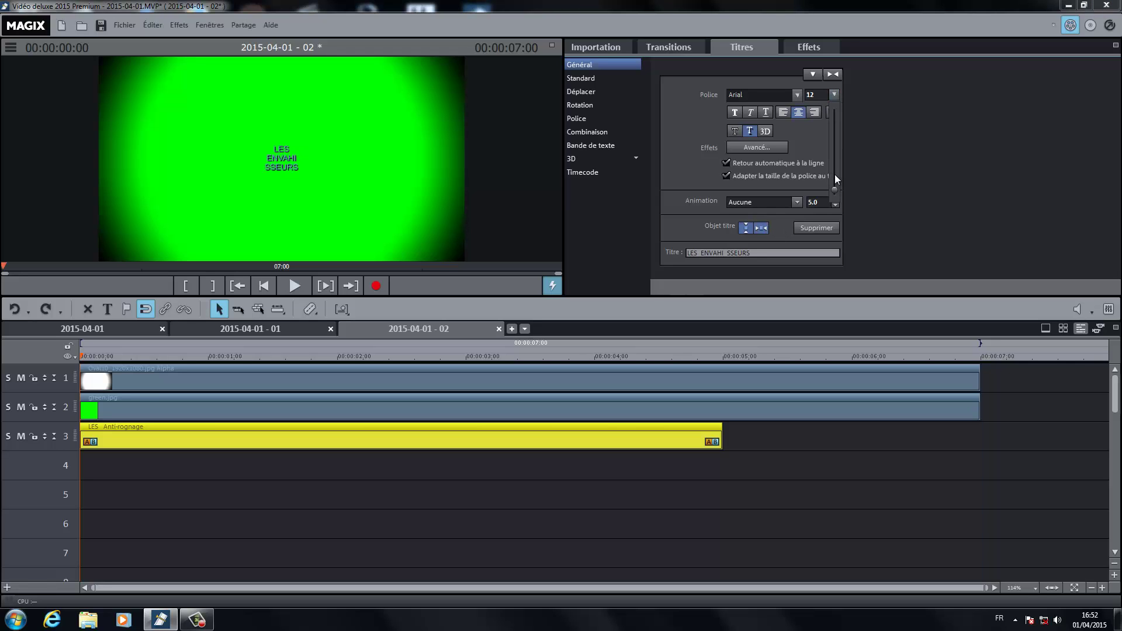
pyautogui.moveTo(836, 188); pyautogui.dragTo(834, 142)
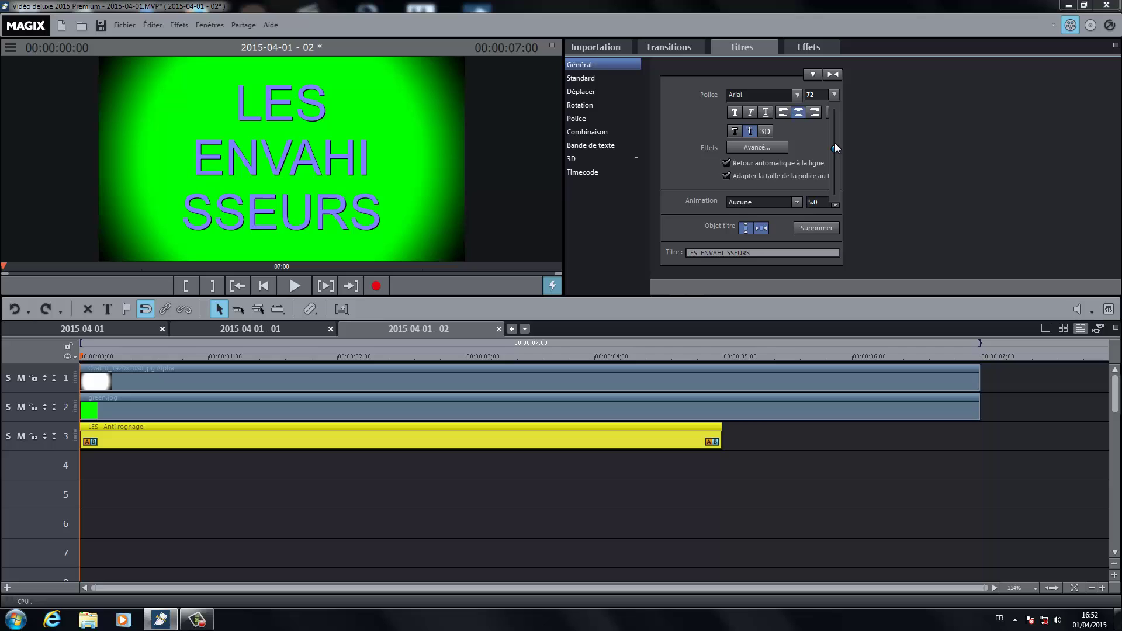
# Step: Give the title text a black border 5 wide and enable its 3D effect in the advanced text settings
pyautogui.click(760, 149)
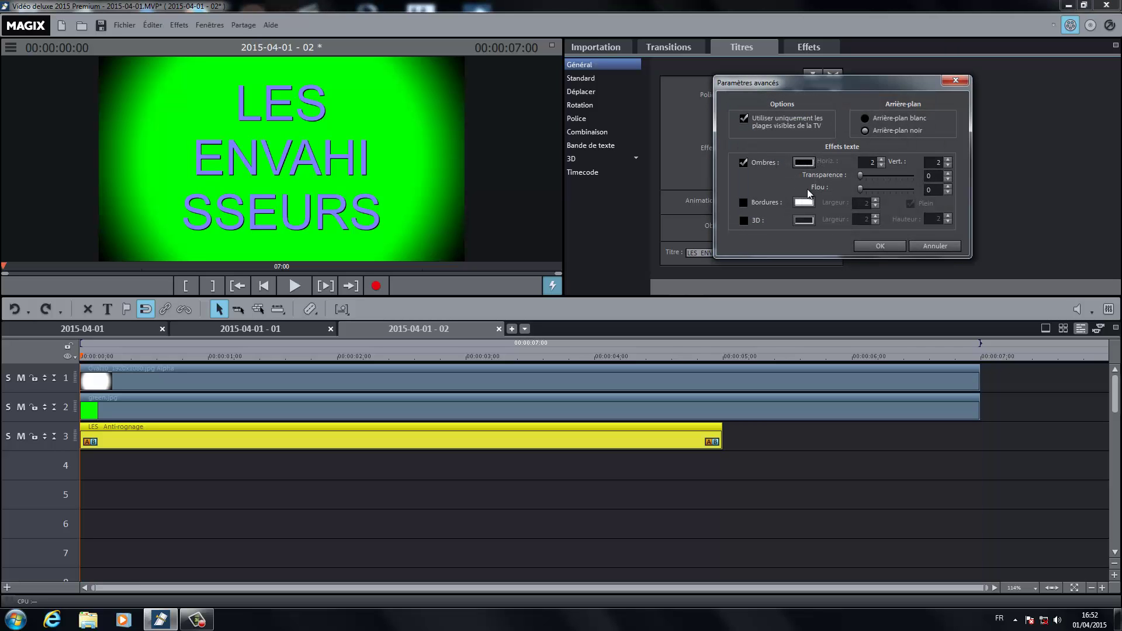
pyautogui.click(742, 202)
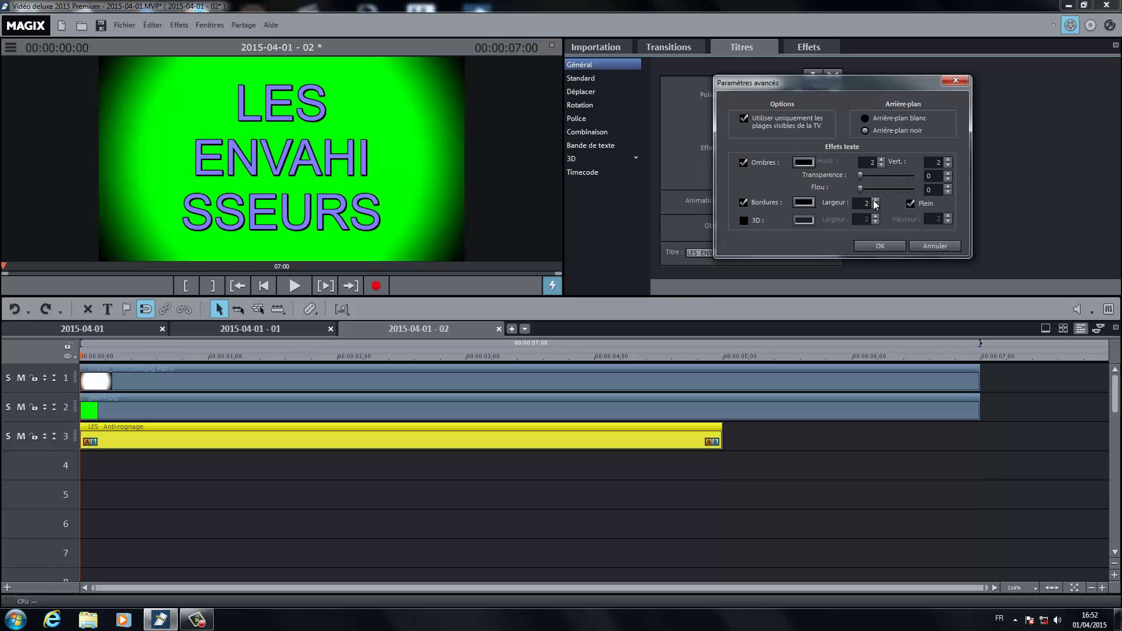
pyautogui.click(874, 200)
pyautogui.click(875, 201)
pyautogui.click(874, 200)
pyautogui.click(875, 200)
pyautogui.click(875, 206)
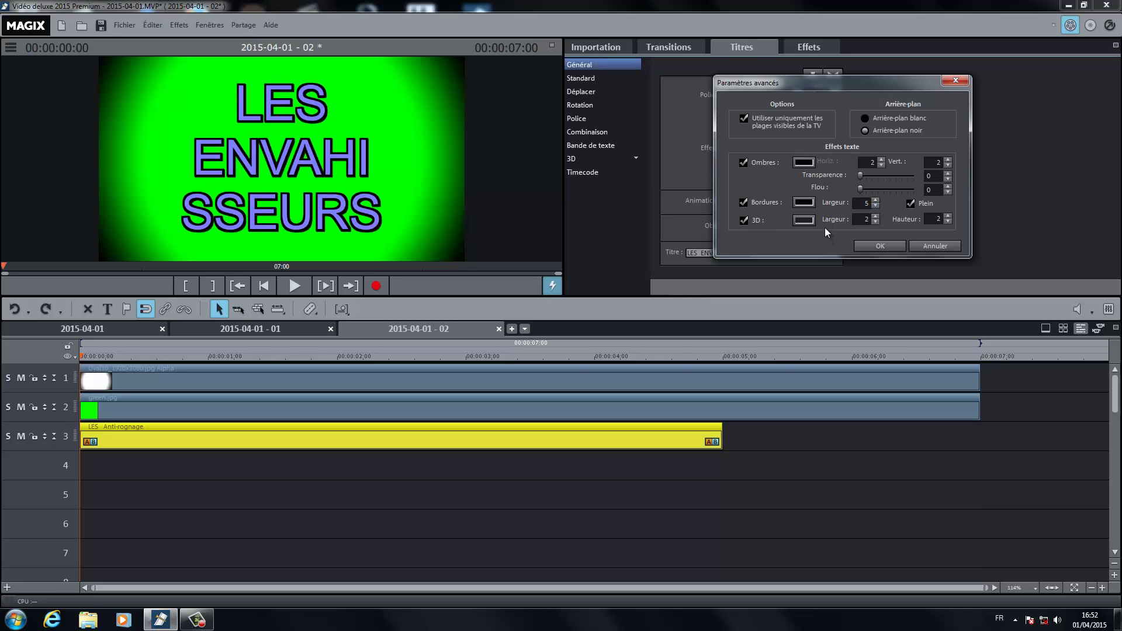
# Step: Set the title's 3D effect colour to white
pyautogui.click(804, 220)
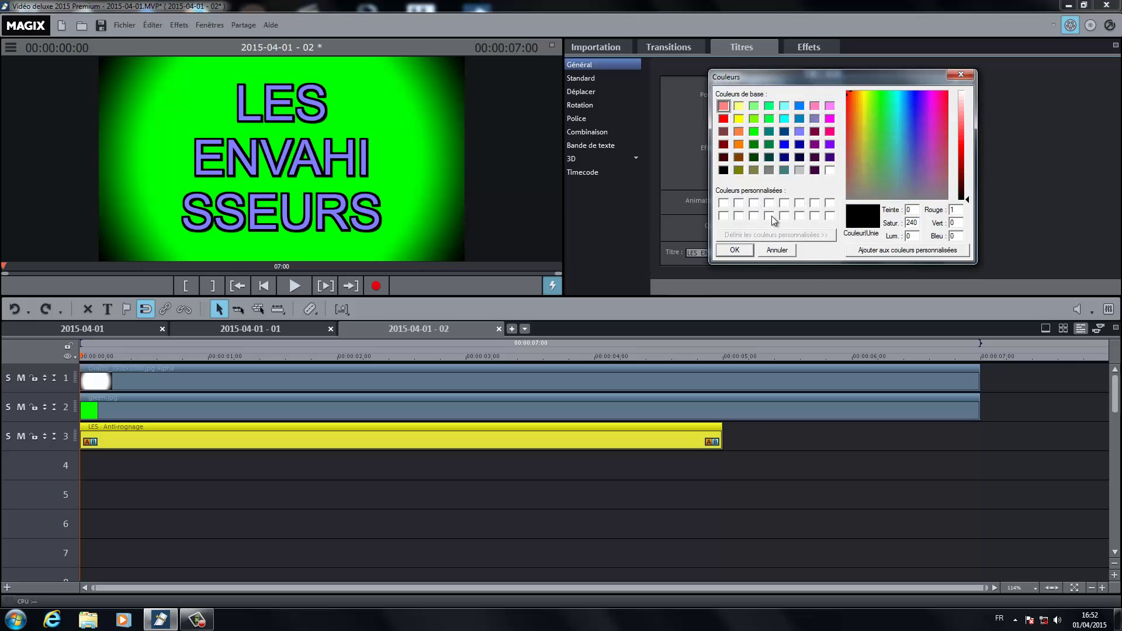
pyautogui.click(830, 170)
pyautogui.click(735, 250)
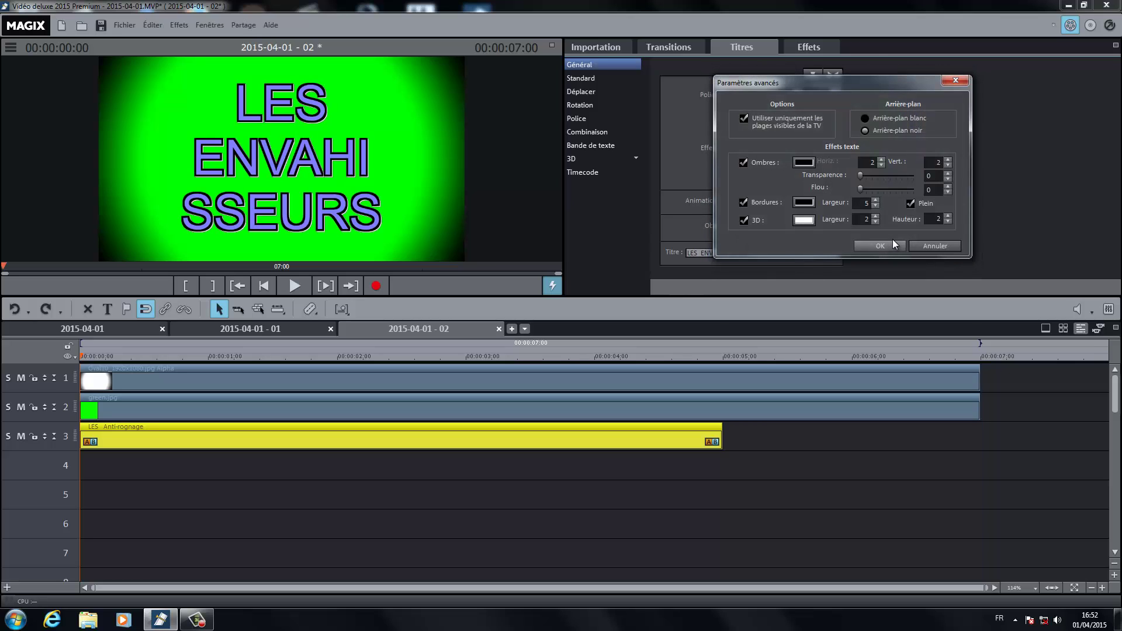
# Step: Set the title's 3D effect width to 4 and its height to -4
pyautogui.click(876, 215)
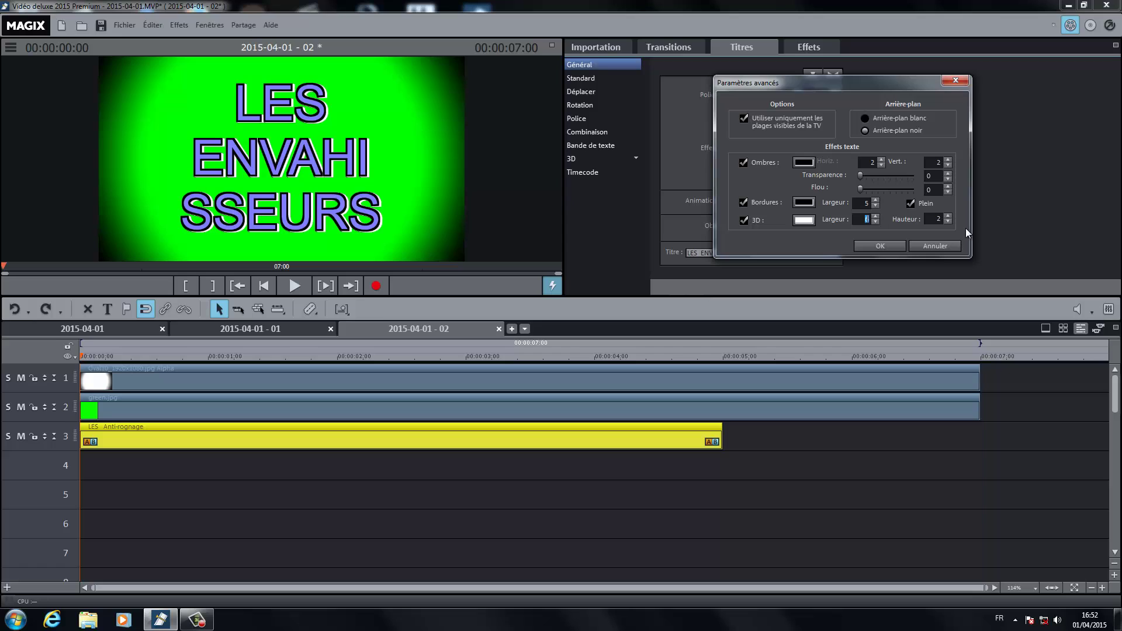
pyautogui.click(948, 215)
pyautogui.click(948, 216)
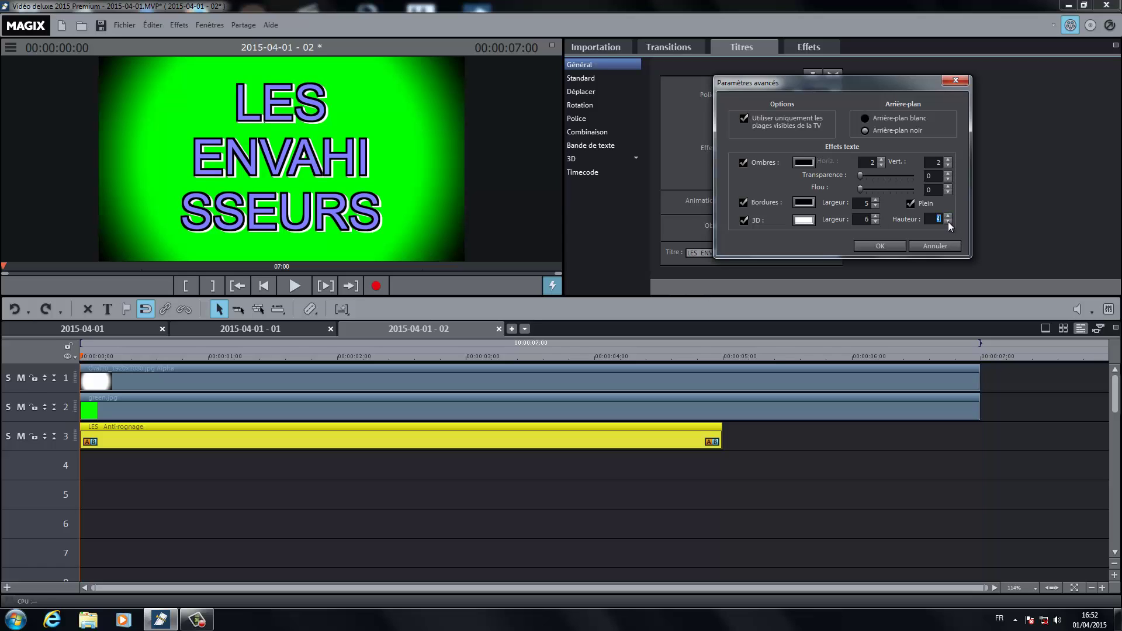
pyautogui.click(947, 222)
pyautogui.click(948, 222)
pyautogui.click(947, 222)
pyautogui.click(948, 221)
pyautogui.click(948, 222)
pyautogui.click(948, 222)
pyautogui.click(948, 221)
pyautogui.click(948, 222)
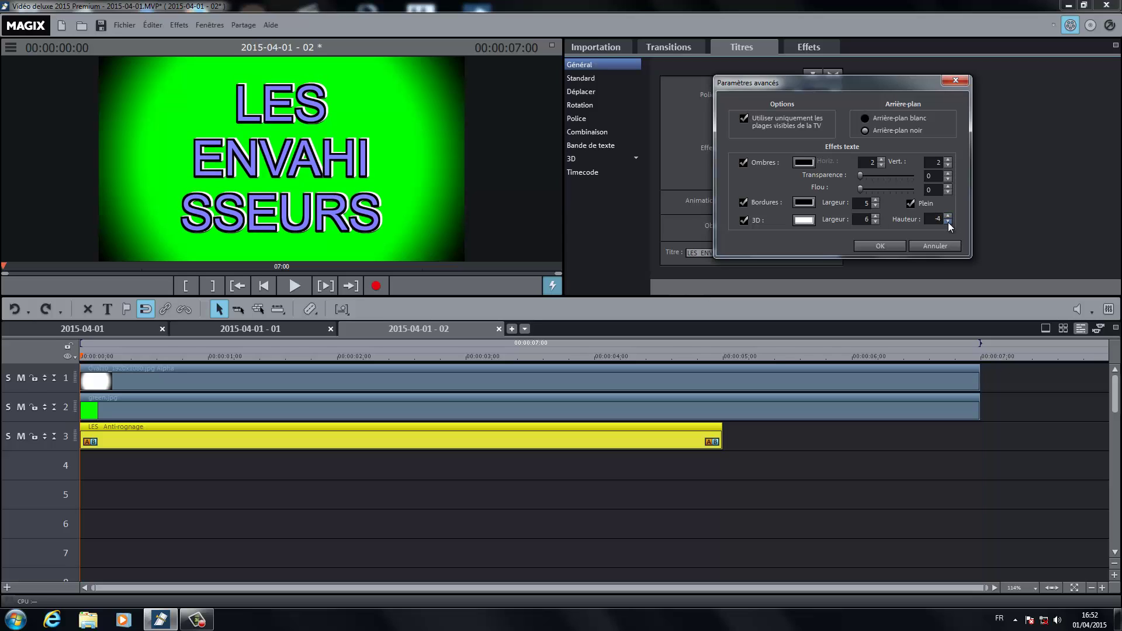
pyautogui.click(877, 222)
pyautogui.click(877, 223)
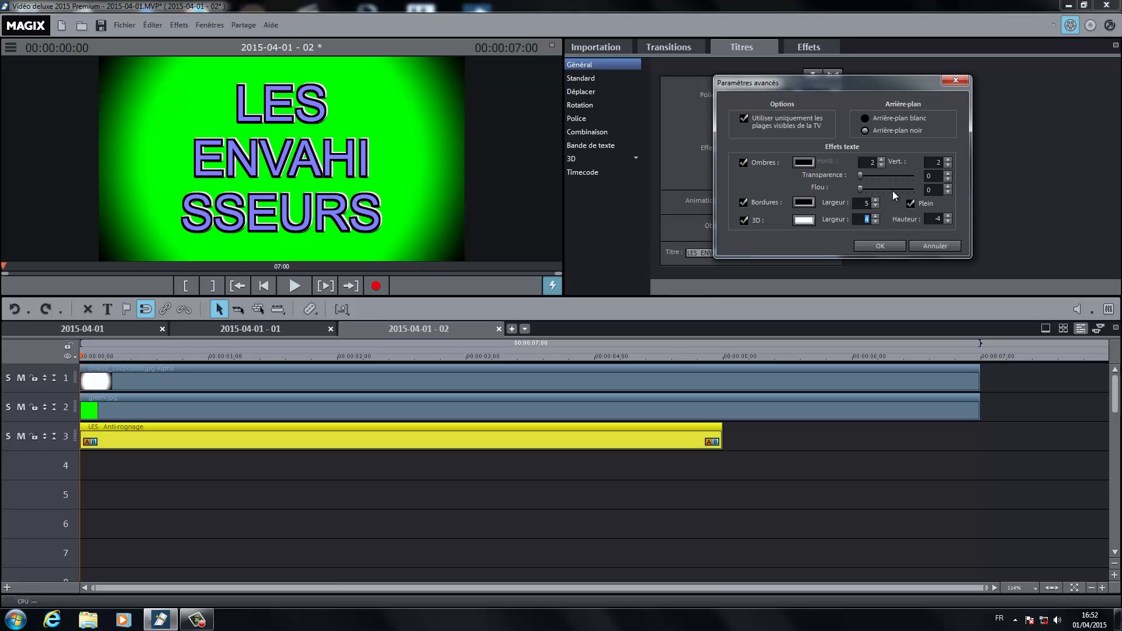
# Step: Make the title's shadow light grey, increase its horizontal offset, and apply the advanced text settings
pyautogui.click(800, 162)
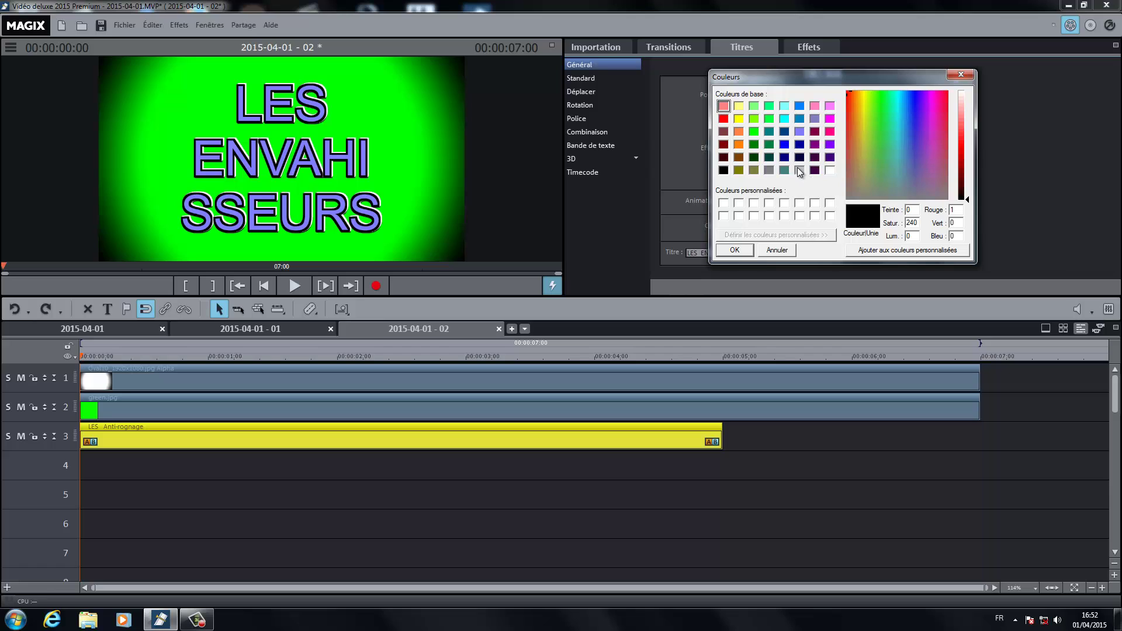
pyautogui.click(799, 170)
pyautogui.click(745, 250)
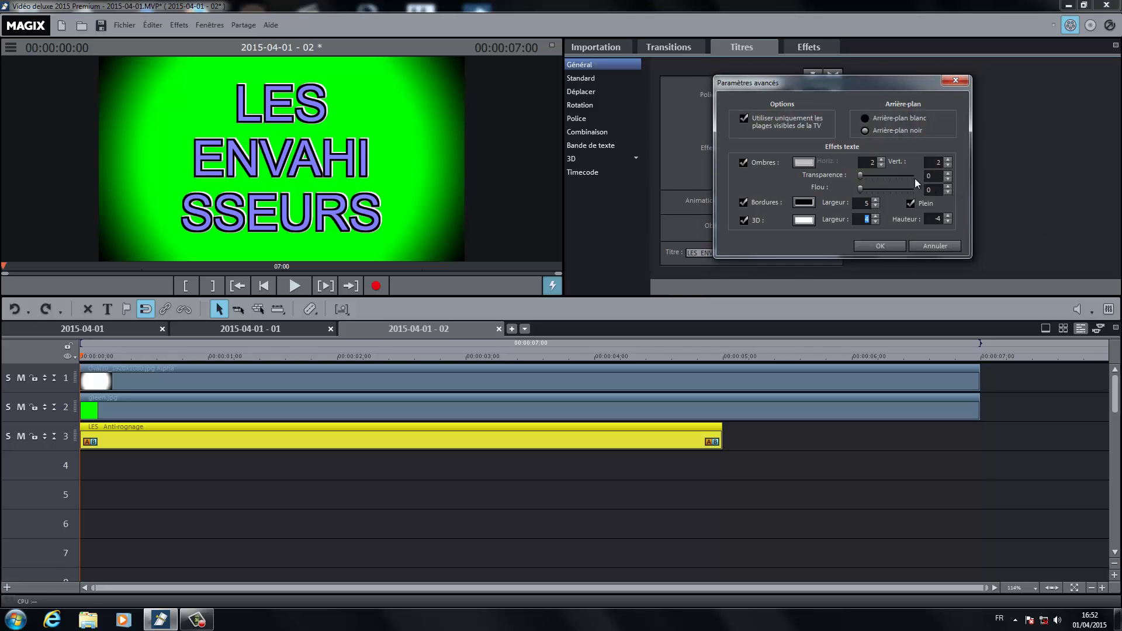
pyautogui.click(881, 159)
pyautogui.click(881, 160)
pyautogui.click(881, 160)
pyautogui.click(881, 160)
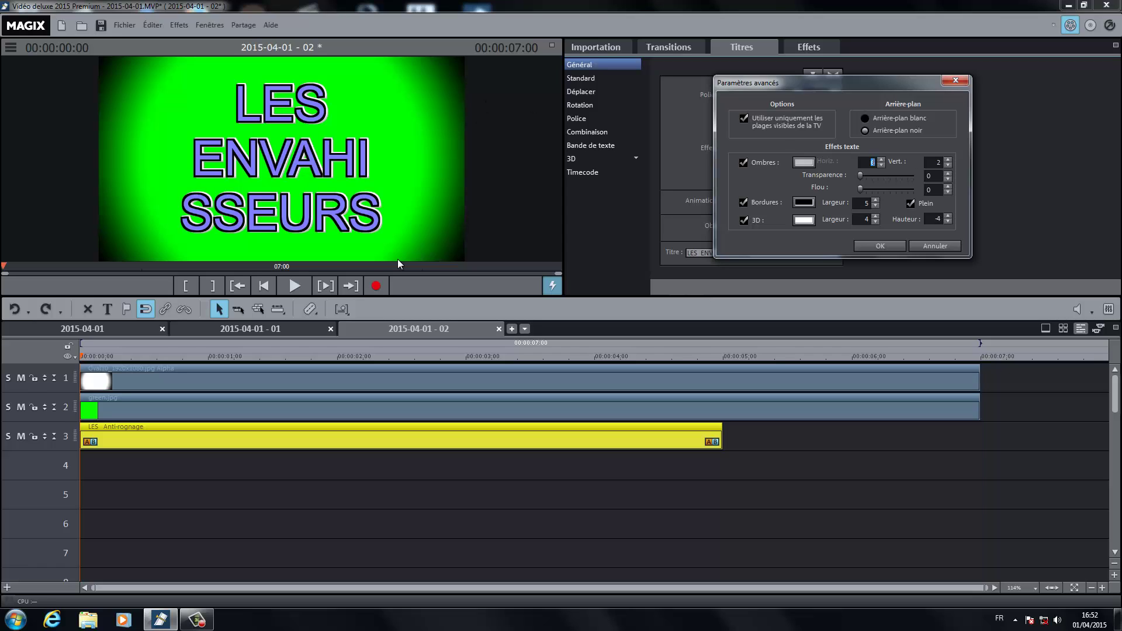
pyautogui.click(892, 247)
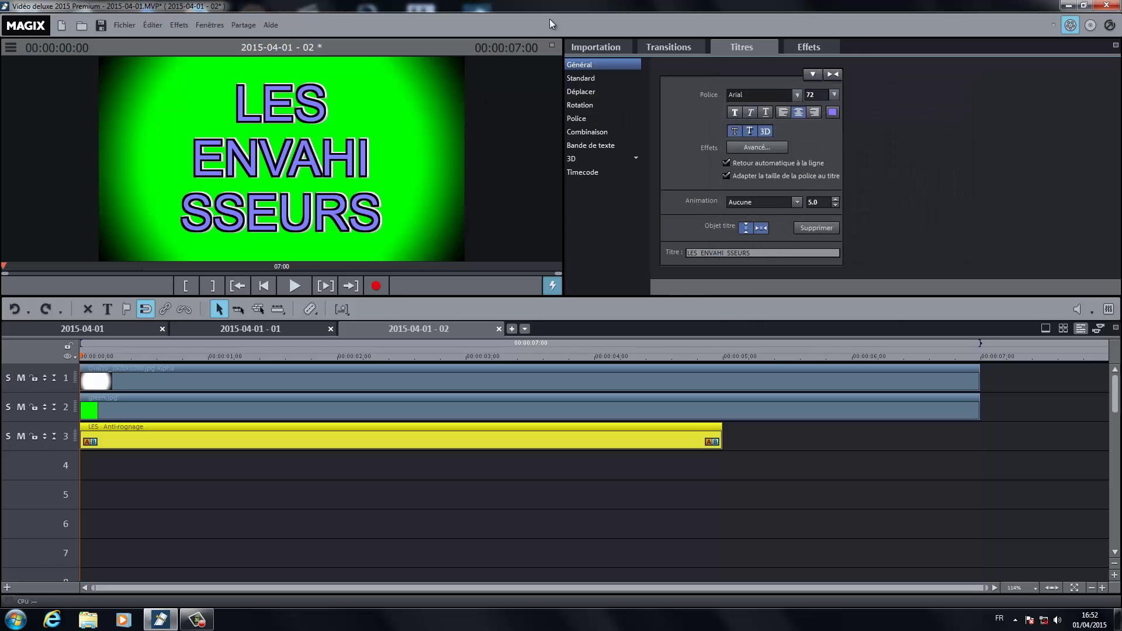
# Step: Check the title in the enlarged preview and extend the title clip on track 3 to the 7-second end of the picture clips
pyautogui.click(553, 44)
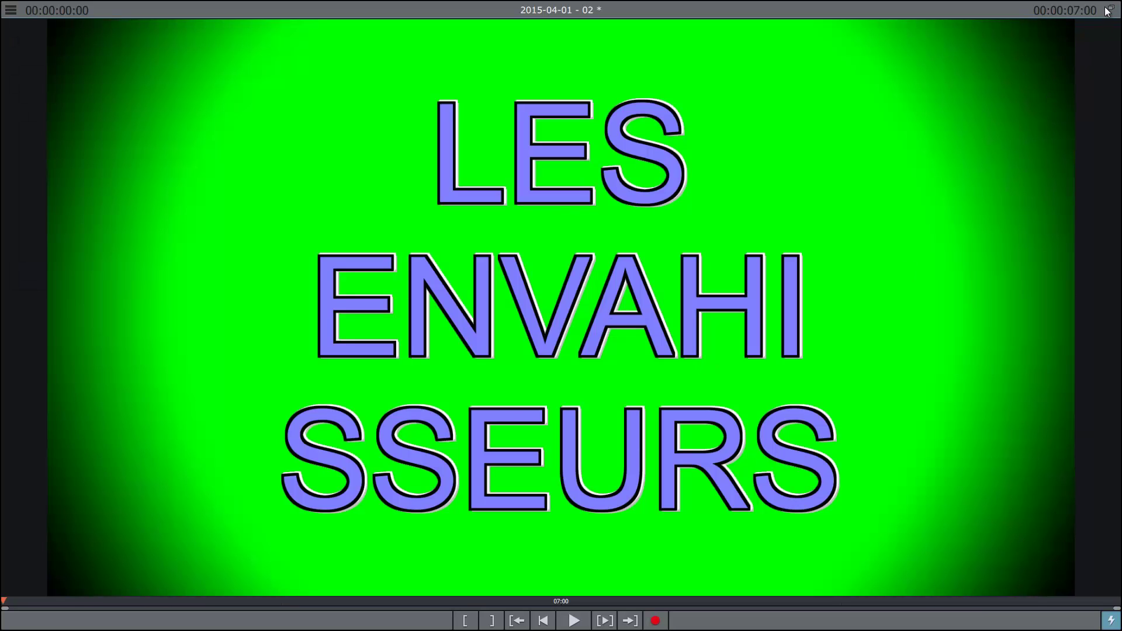
pyautogui.click(1108, 10)
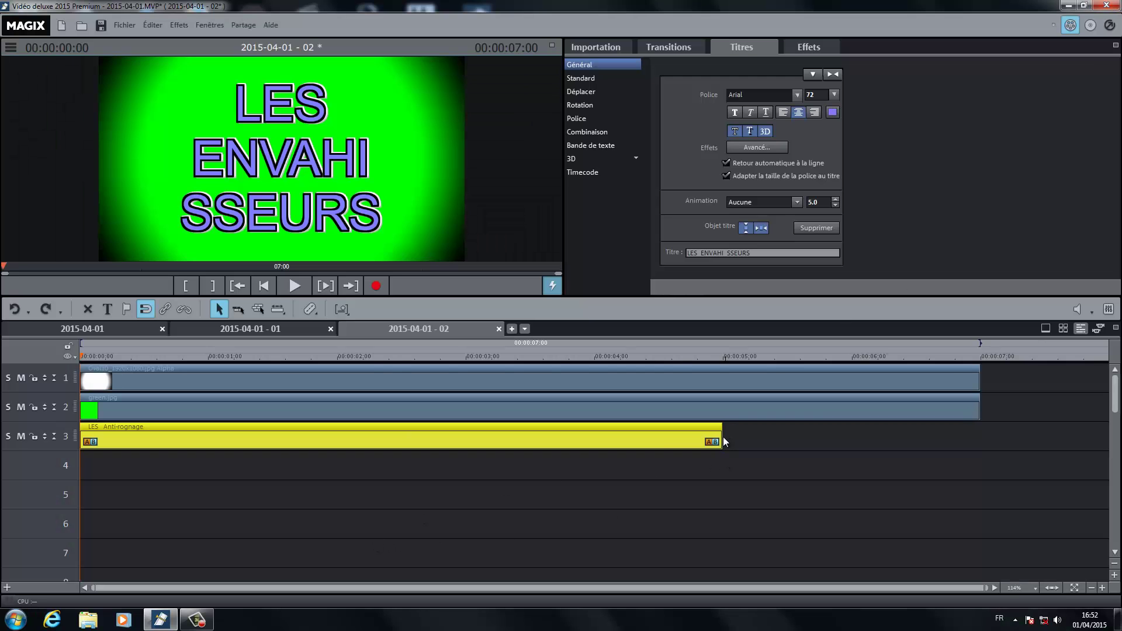
pyautogui.moveTo(720, 435); pyautogui.dragTo(977, 434)
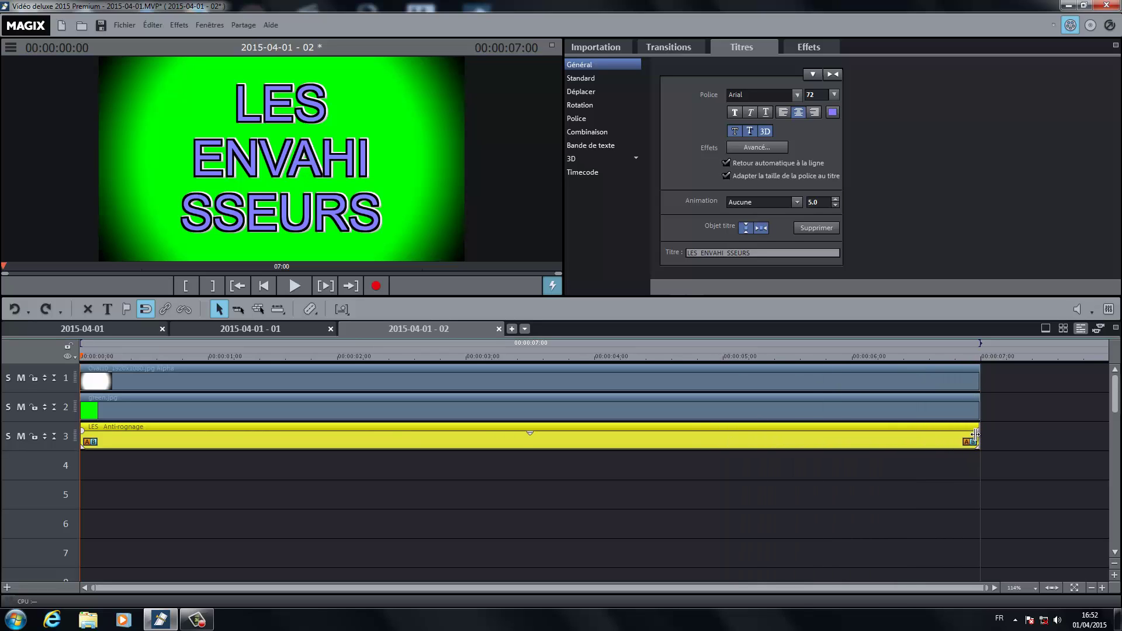
pyautogui.click(703, 532)
# Step: Export the current frame as a 1920x1080 JPEG named 2015-04-01 - 02.JPG in the masque d'effet folder
pyautogui.click(121, 26)
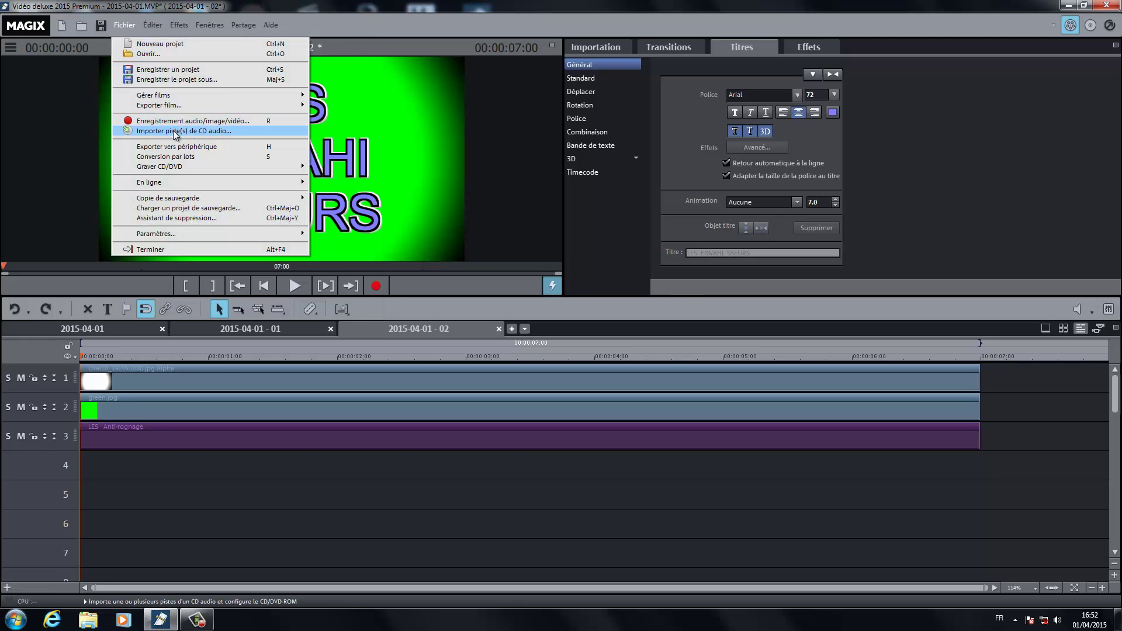
pyautogui.moveTo(183, 110)
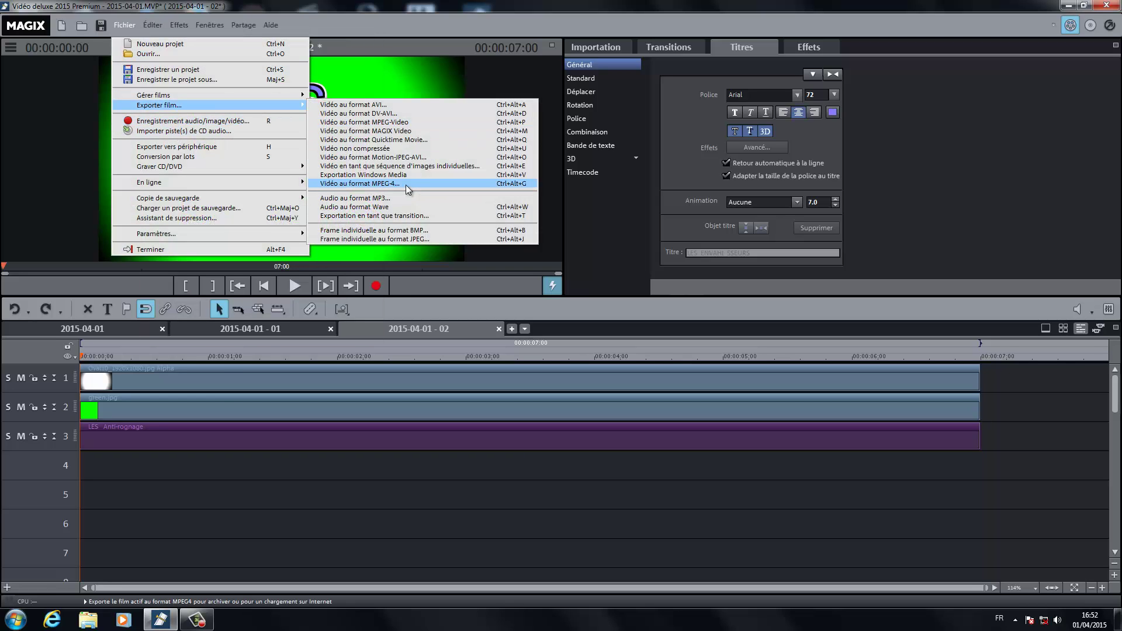
pyautogui.click(410, 240)
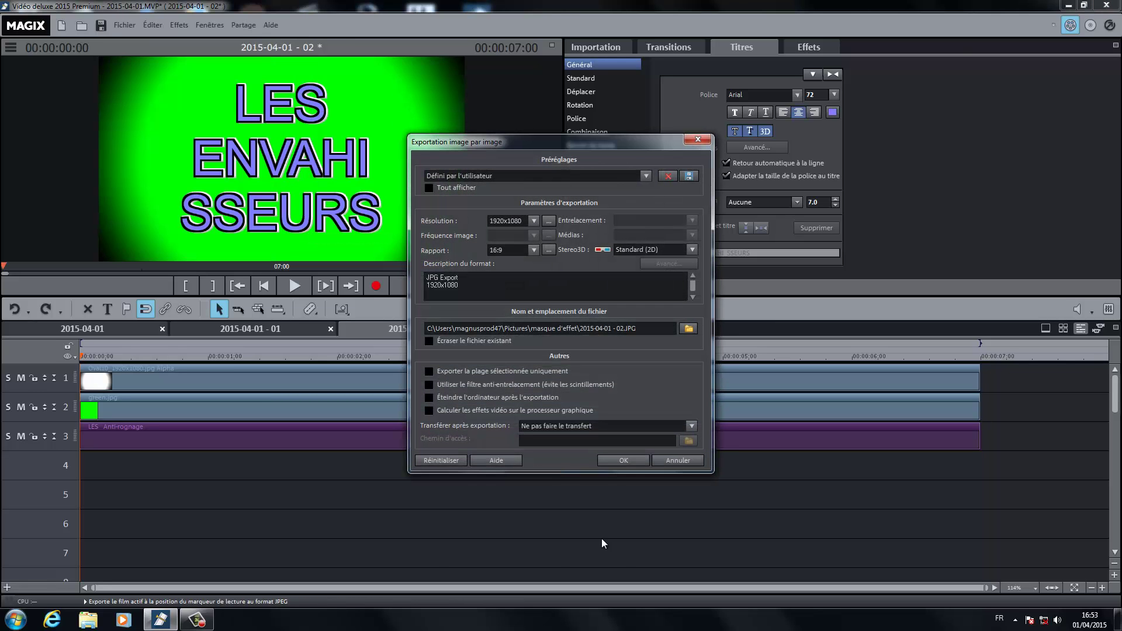
pyautogui.click(616, 462)
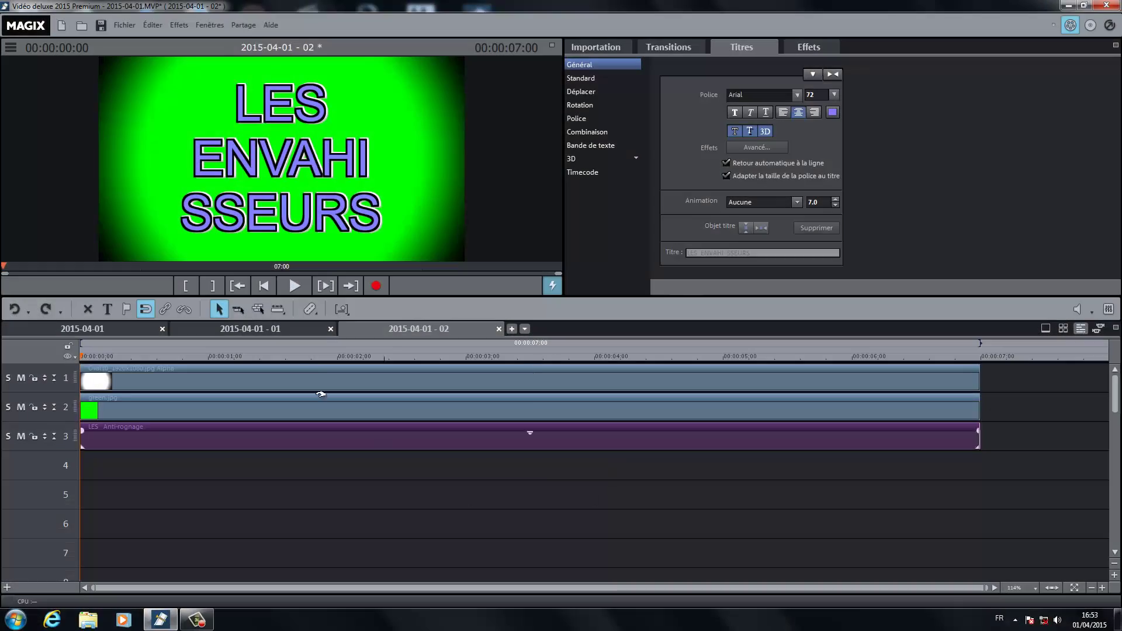
# Step: Add a new empty film to the project and browse to the masque d'effet folder in the pictures library
pyautogui.click(512, 328)
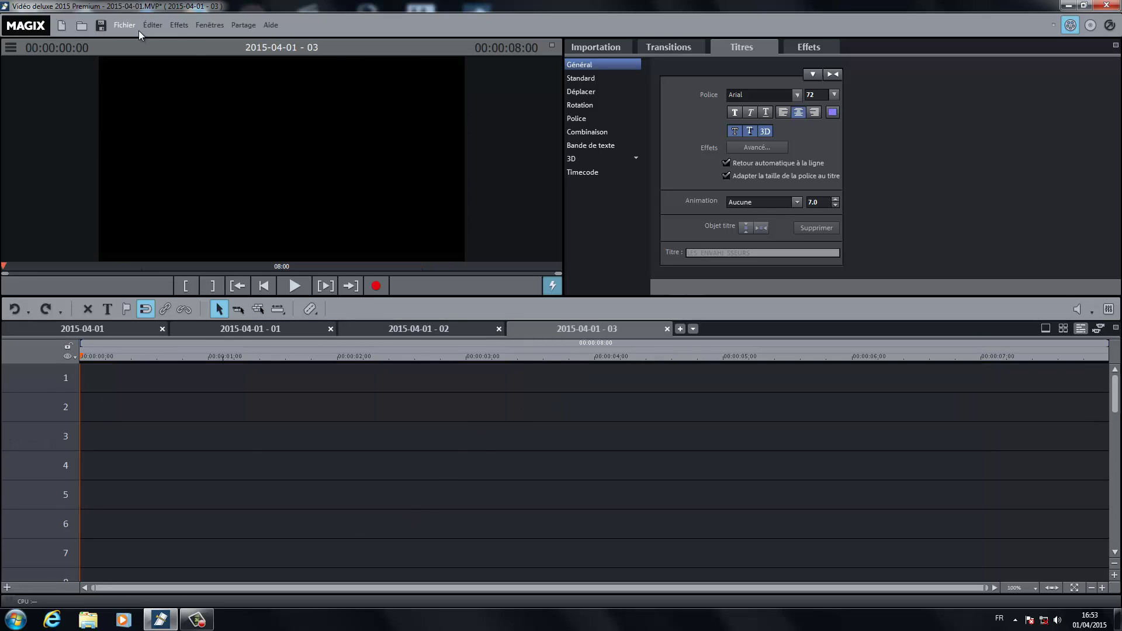
pyautogui.click(612, 47)
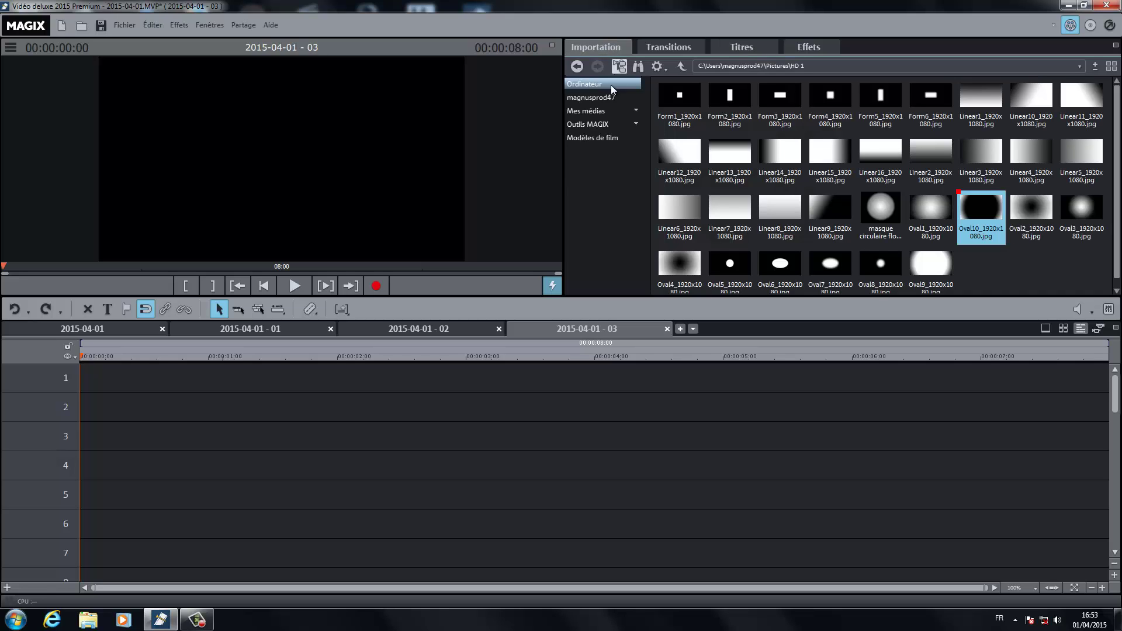
pyautogui.click(602, 110)
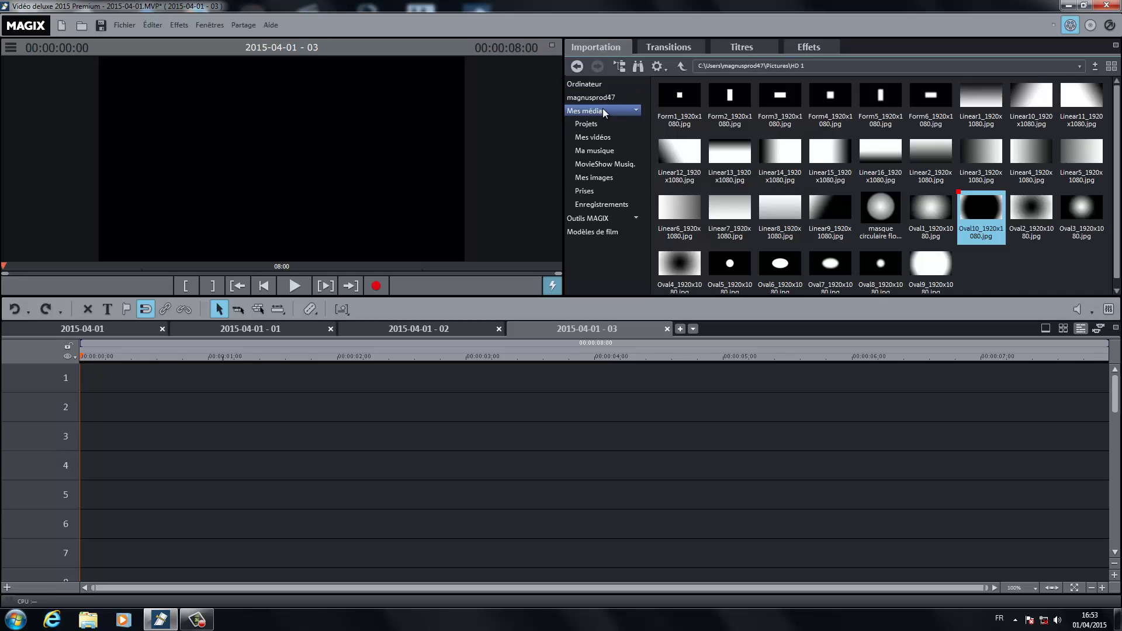
pyautogui.click(607, 180)
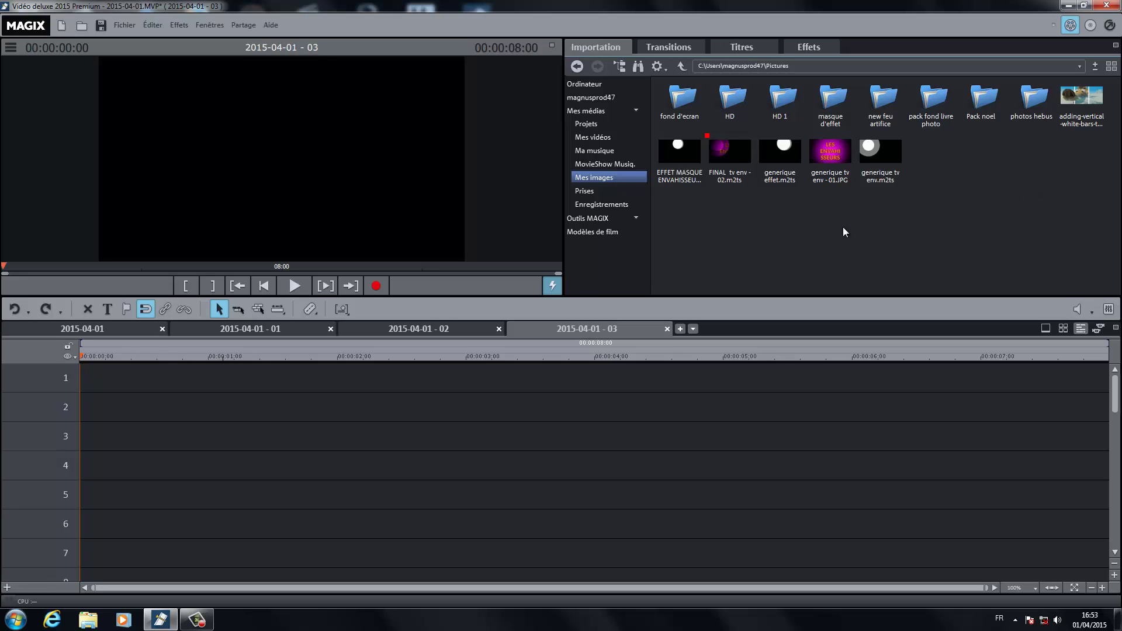
pyautogui.moveTo(768, 166)
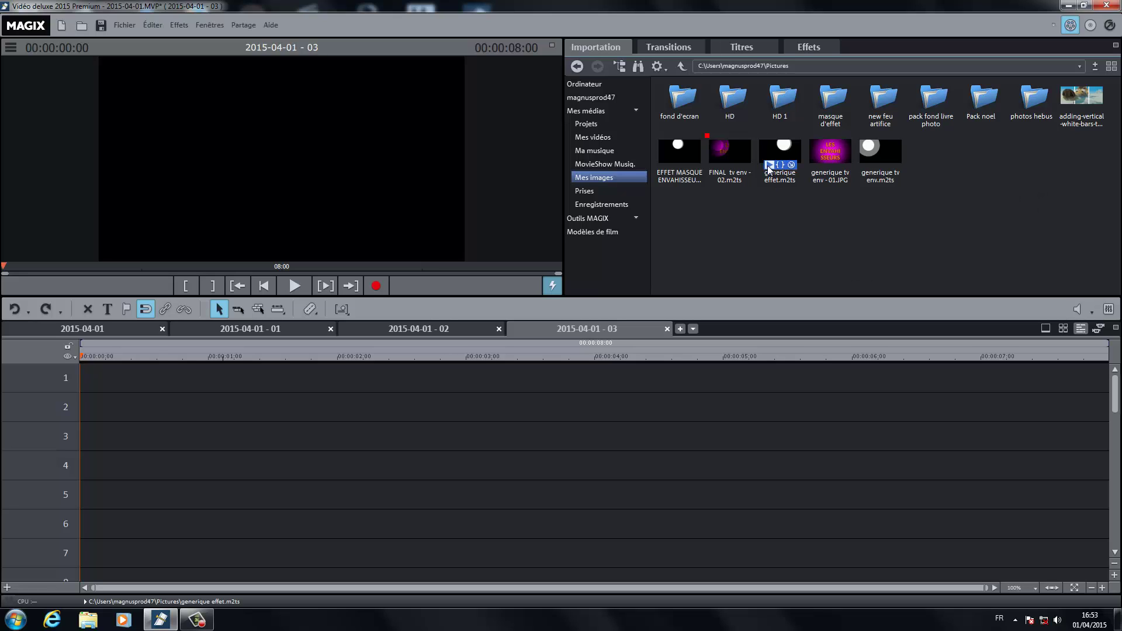
pyautogui.moveTo(675, 153)
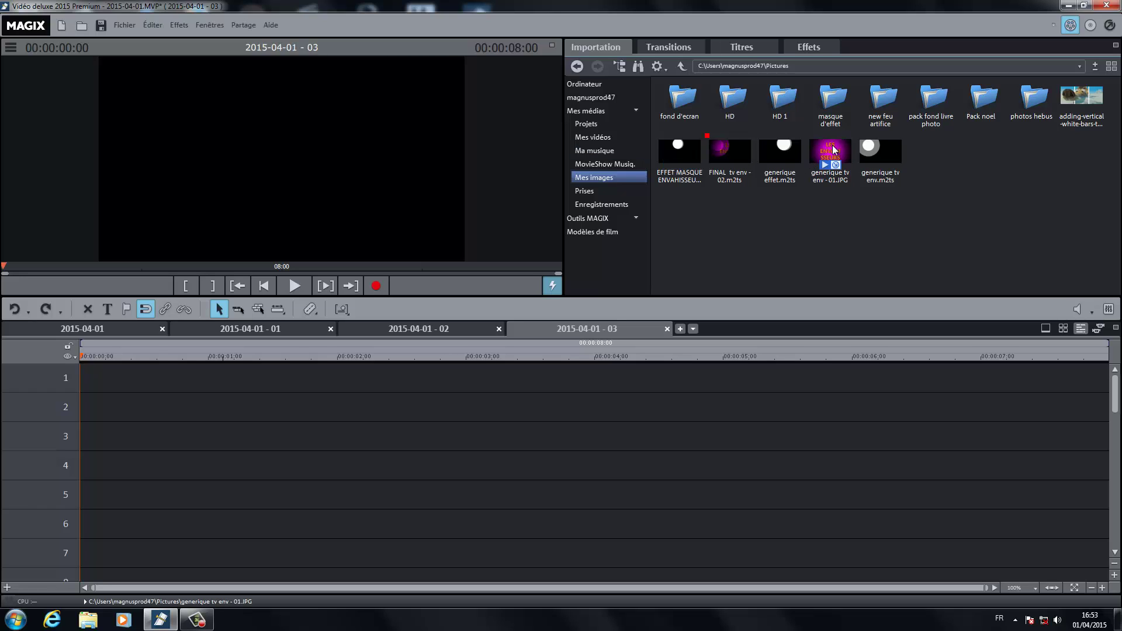
pyautogui.doubleClick(833, 97)
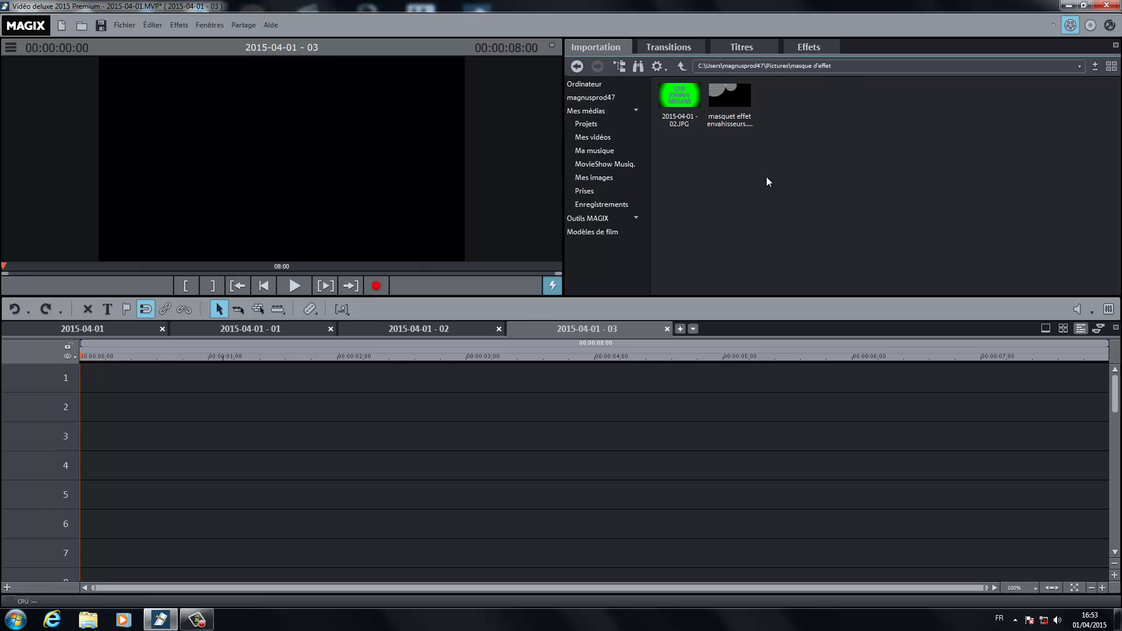
# Step: Place 2015-04-01 - 02.JPG at the start of track 2 and masquet effet envahisseurs.m2ts at the start of track 1
pyautogui.click(680, 92)
pyautogui.moveTo(679, 92); pyautogui.dragTo(106, 410)
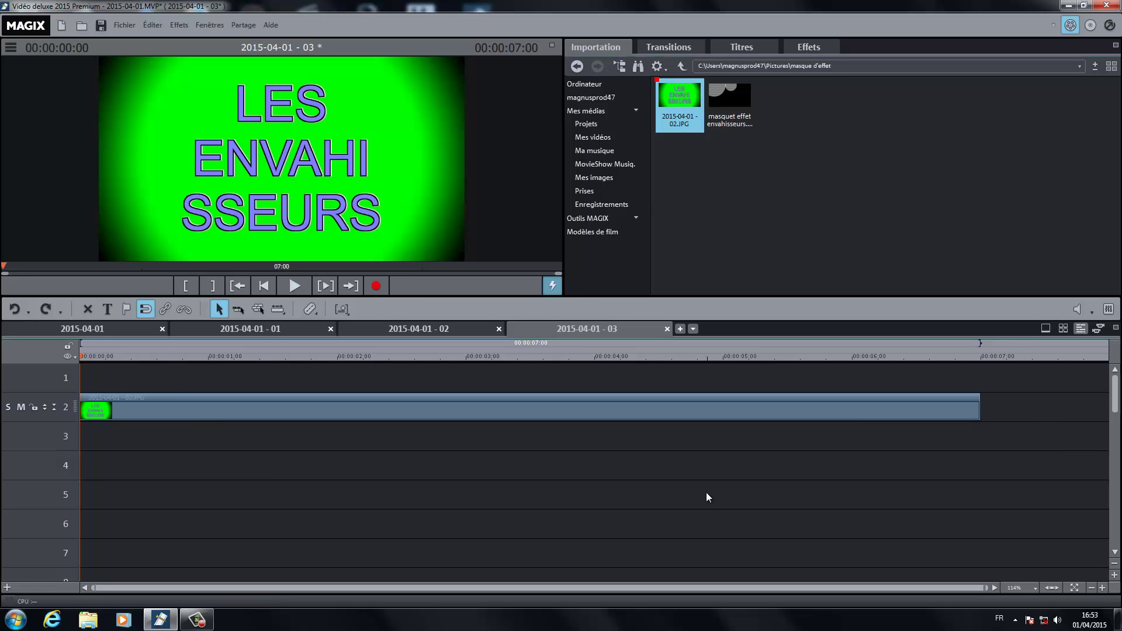
pyautogui.moveTo(750, 97); pyautogui.dragTo(115, 376)
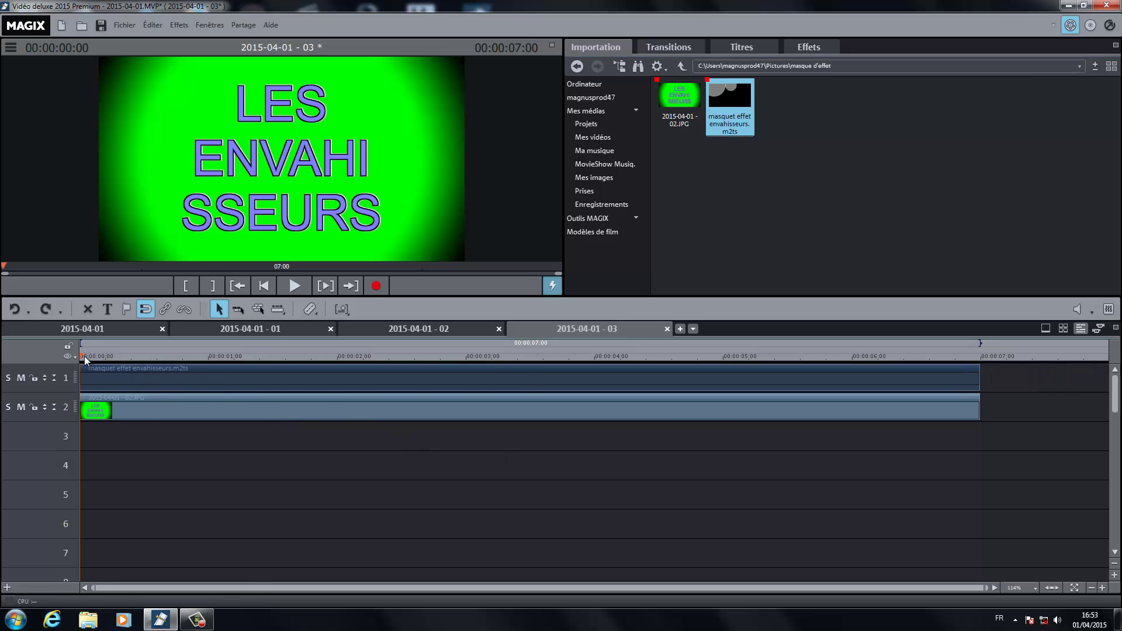
# Step: Apply the Chrominance effect with the Alpha option to the masquet effet envahisseurs.m2ts clip on track 1
pyautogui.moveTo(82, 356); pyautogui.dragTo(187, 355)
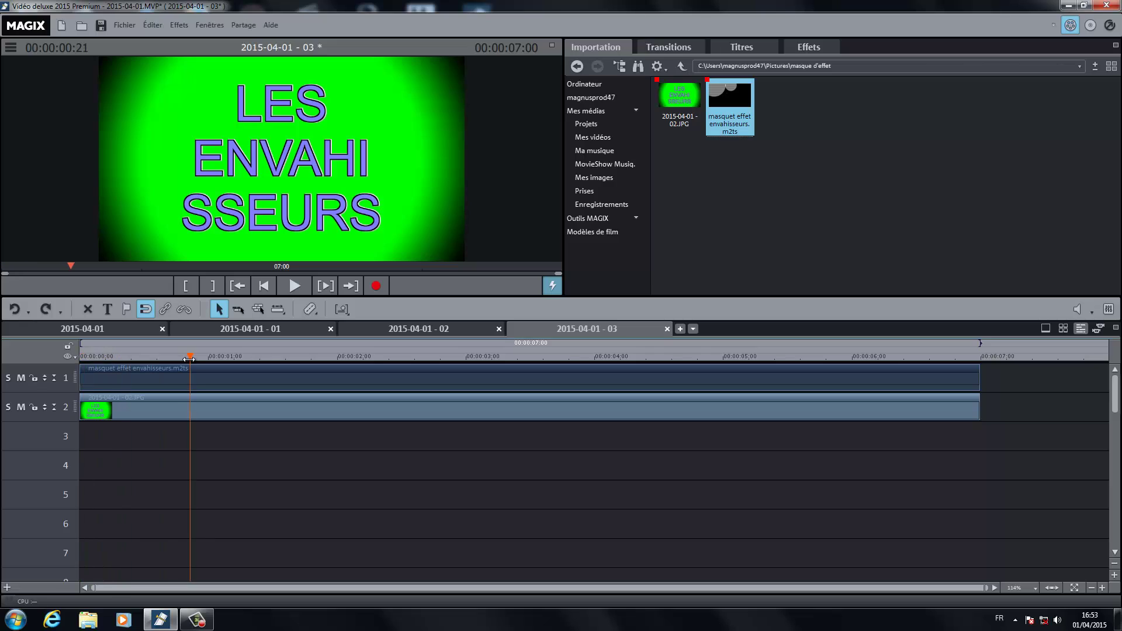
pyautogui.click(458, 380)
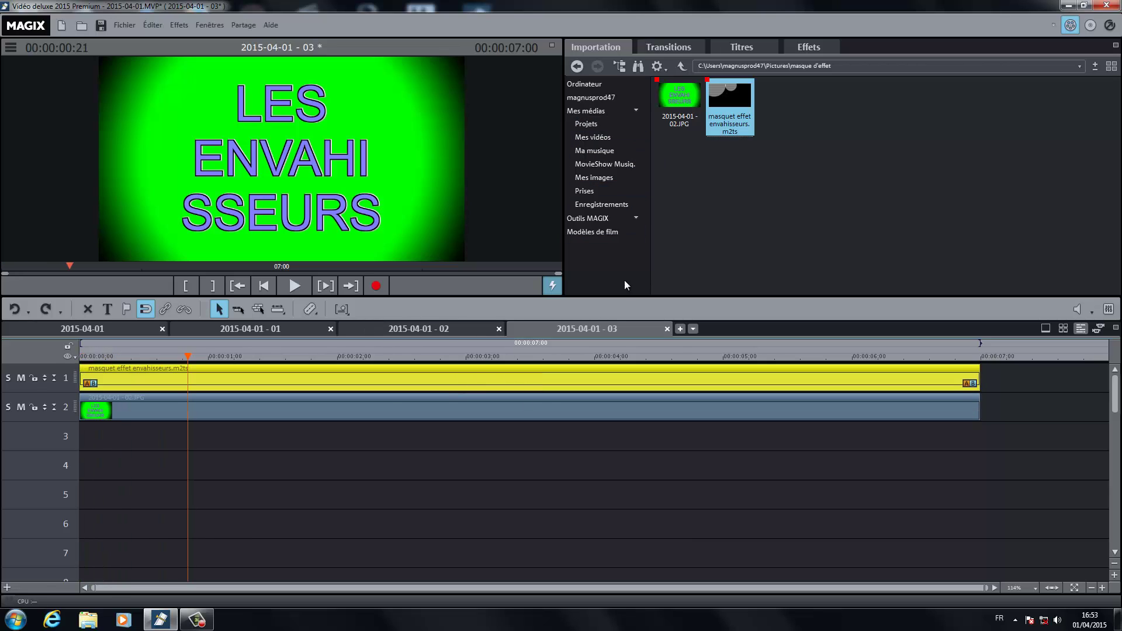
pyautogui.click(809, 47)
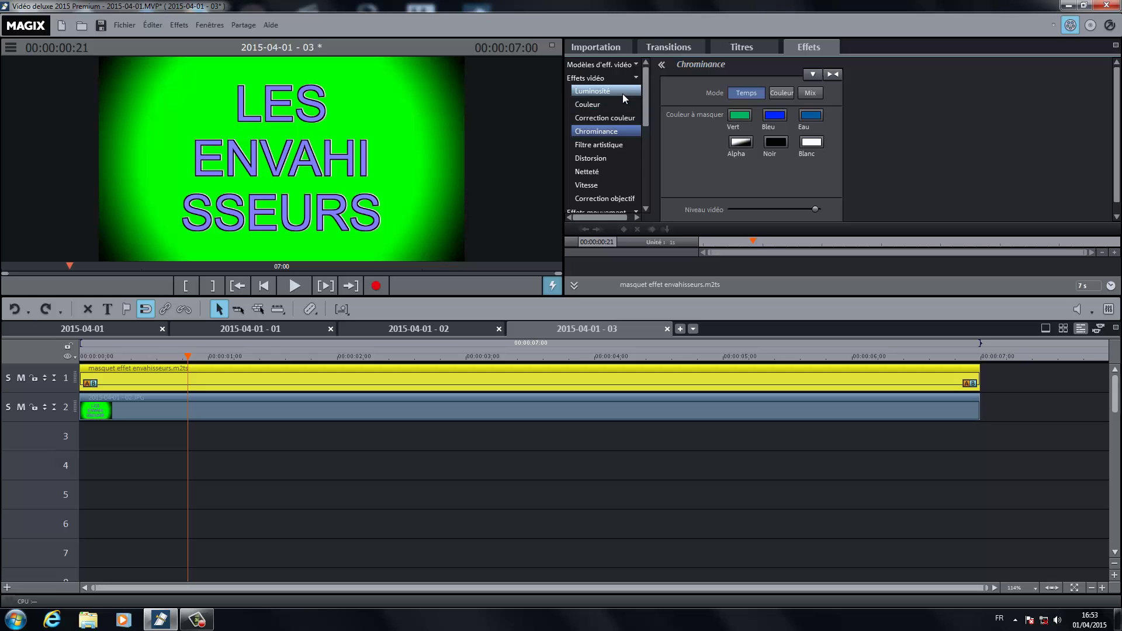
pyautogui.click(622, 78)
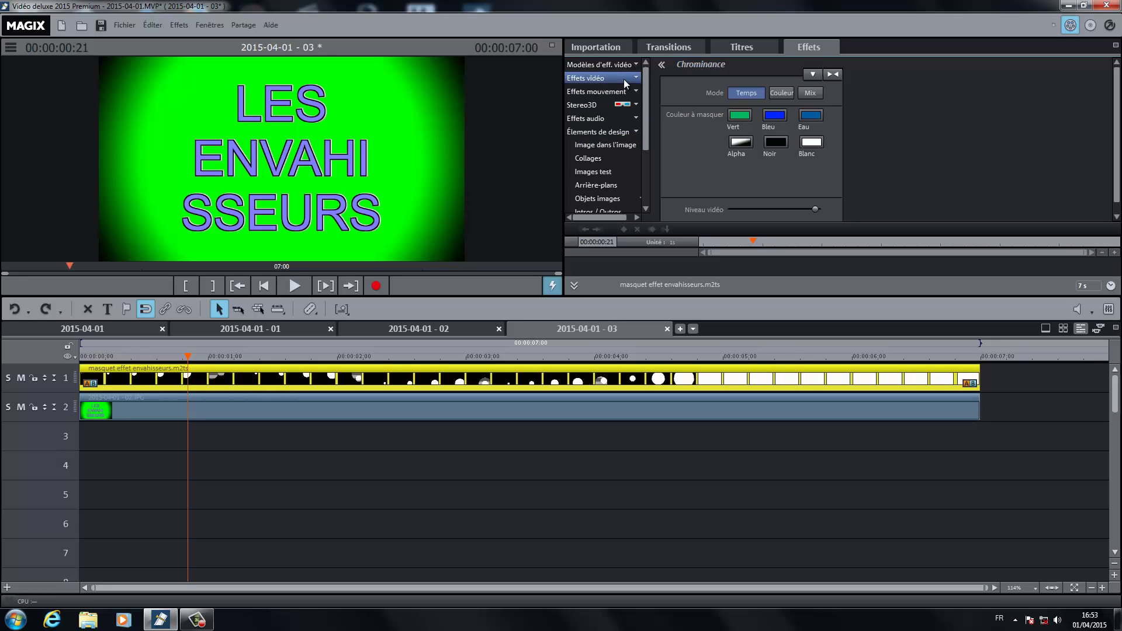
pyautogui.click(622, 79)
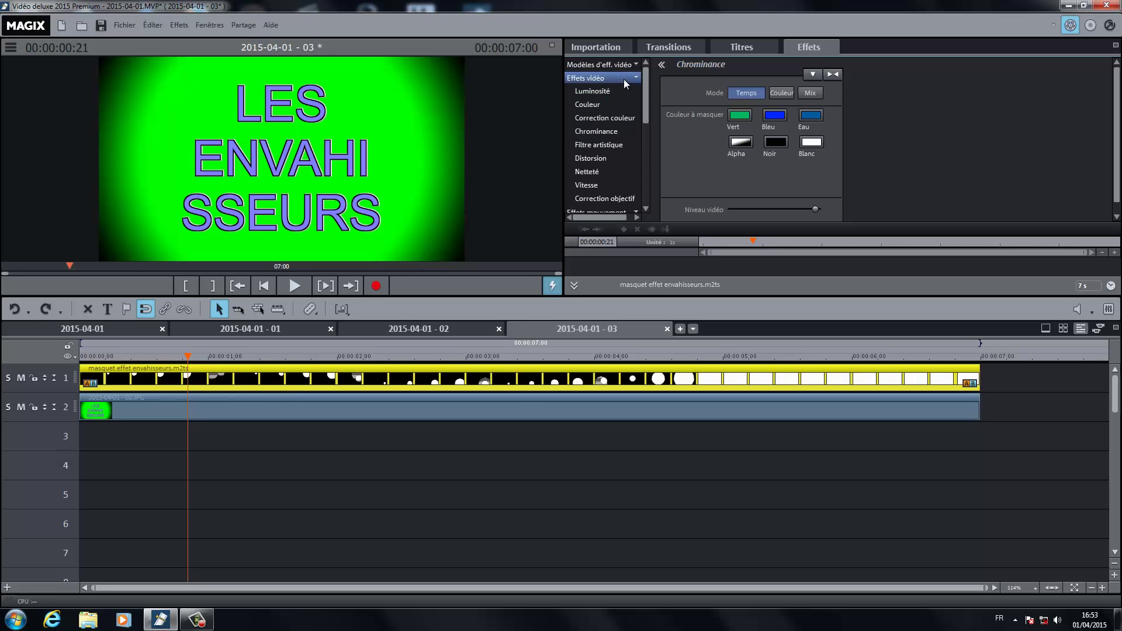
pyautogui.click(616, 134)
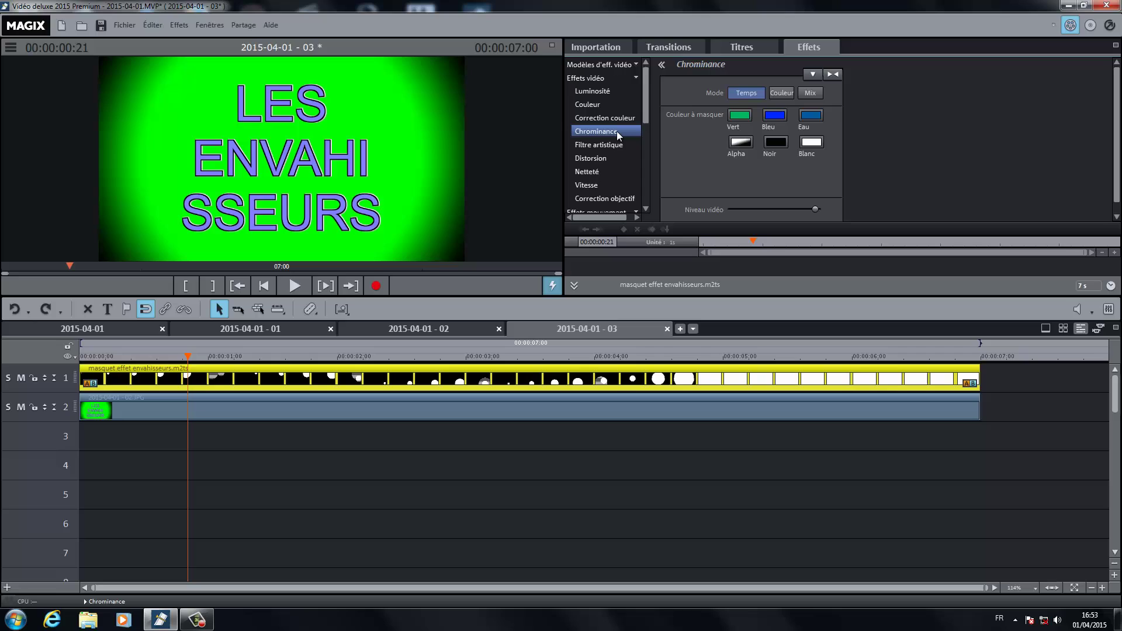
pyautogui.click(742, 143)
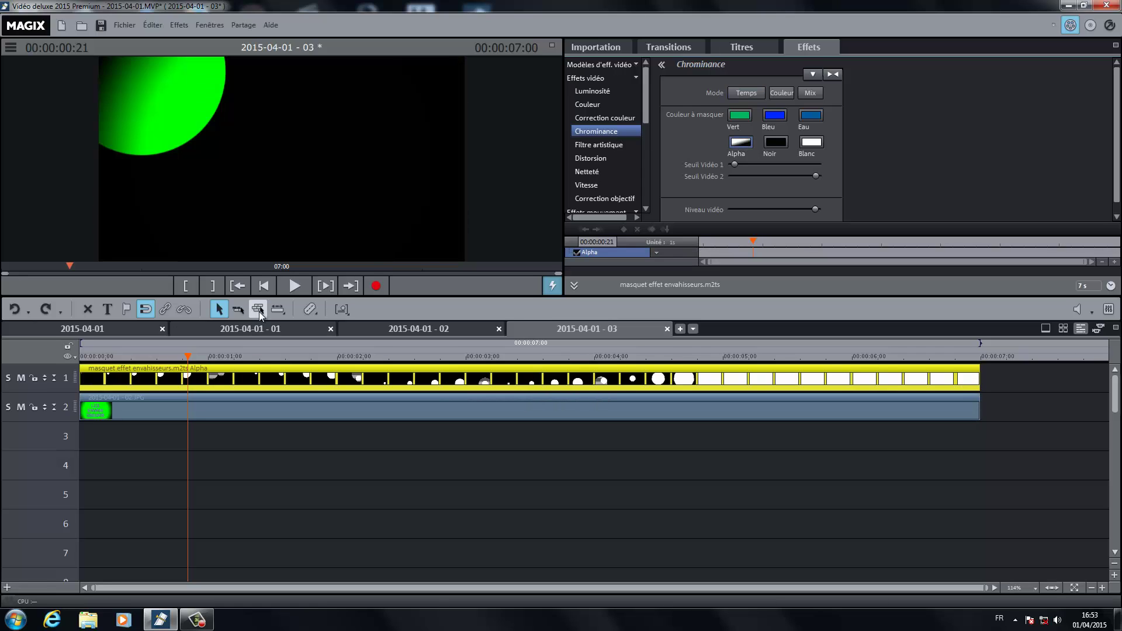
# Step: Add the Serie Tv - Envahisseurs - Generique - Hq.avi soundtrack from the Bureau folder to the start of track 3
pyautogui.click(596, 47)
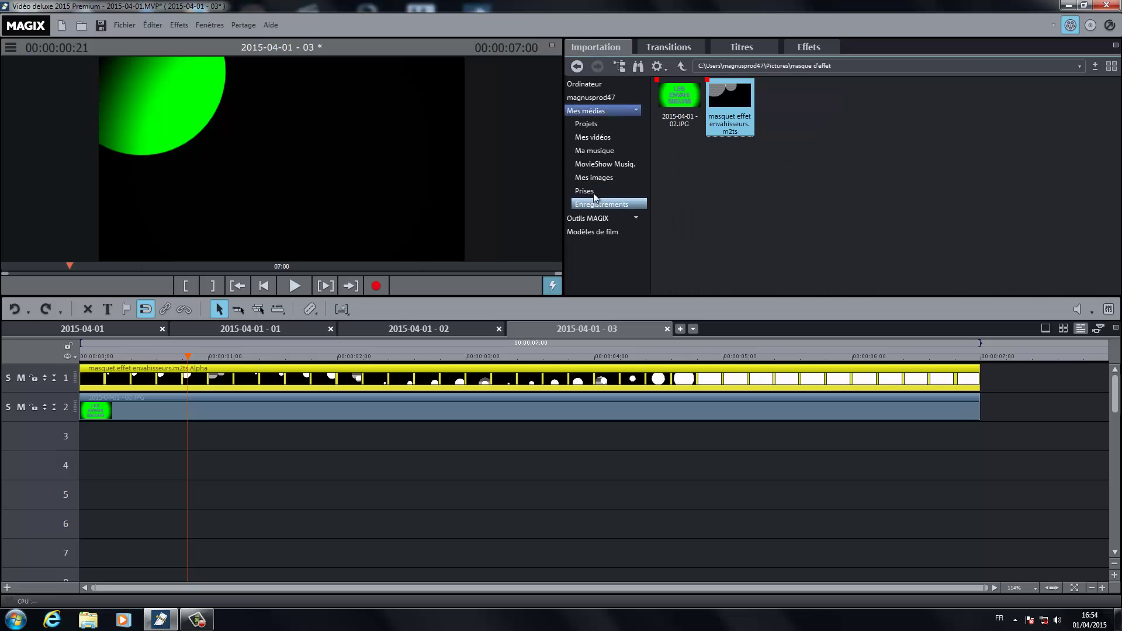
pyautogui.click(603, 99)
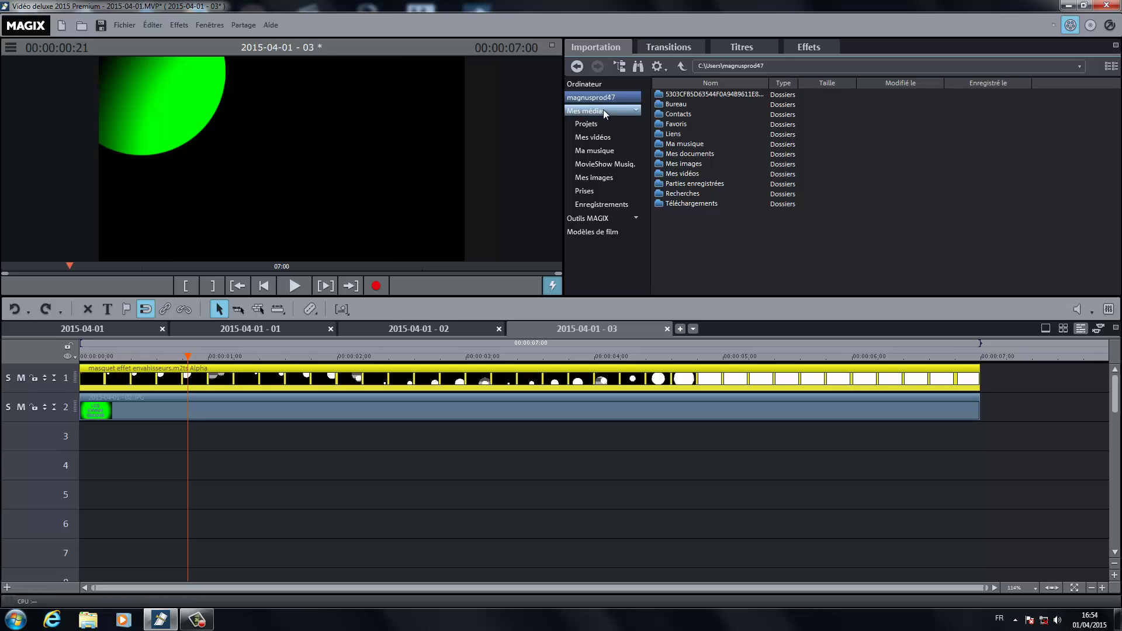
pyautogui.doubleClick(673, 105)
pyautogui.moveTo(673, 104); pyautogui.dragTo(90, 440)
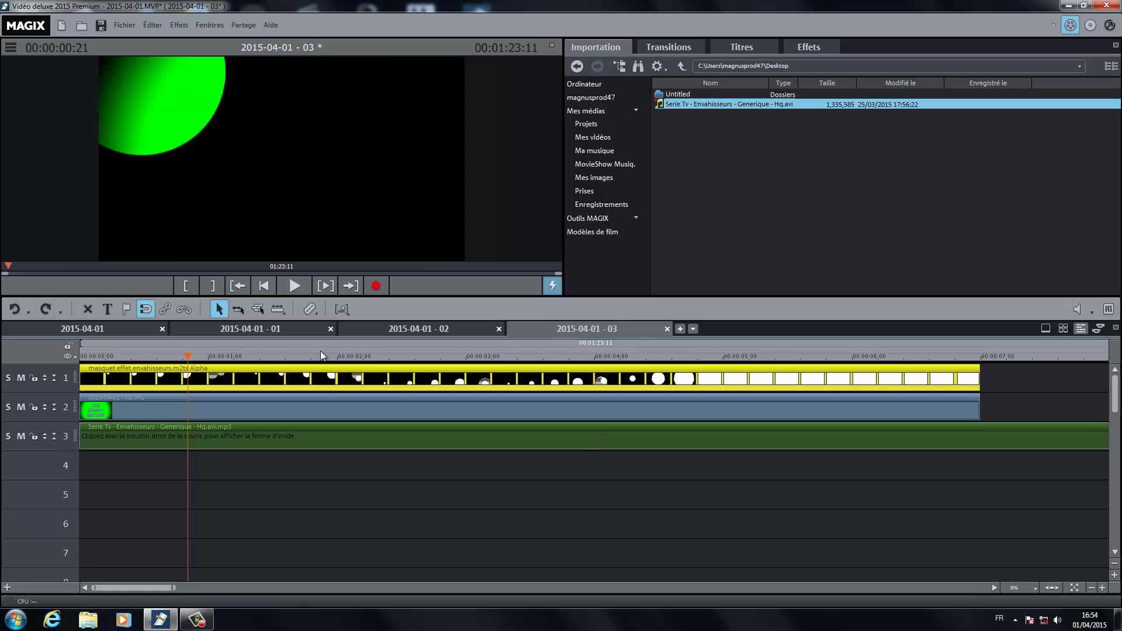
# Step: Play back the masked title with the music, restarting from the beginning of the film
pyautogui.click(295, 287)
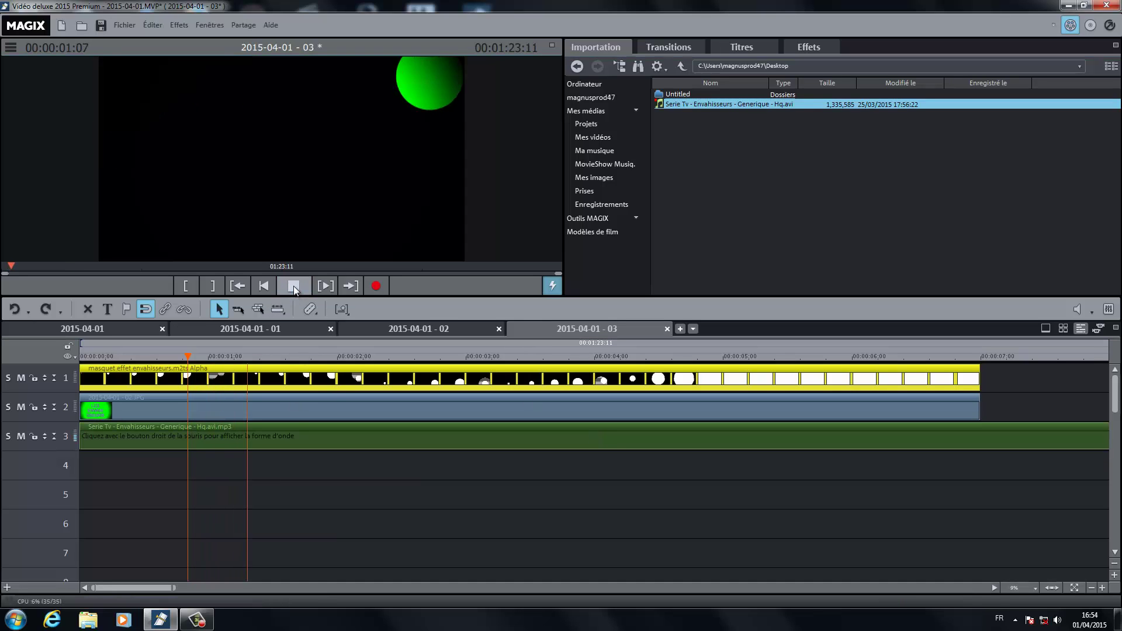
pyautogui.click(295, 286)
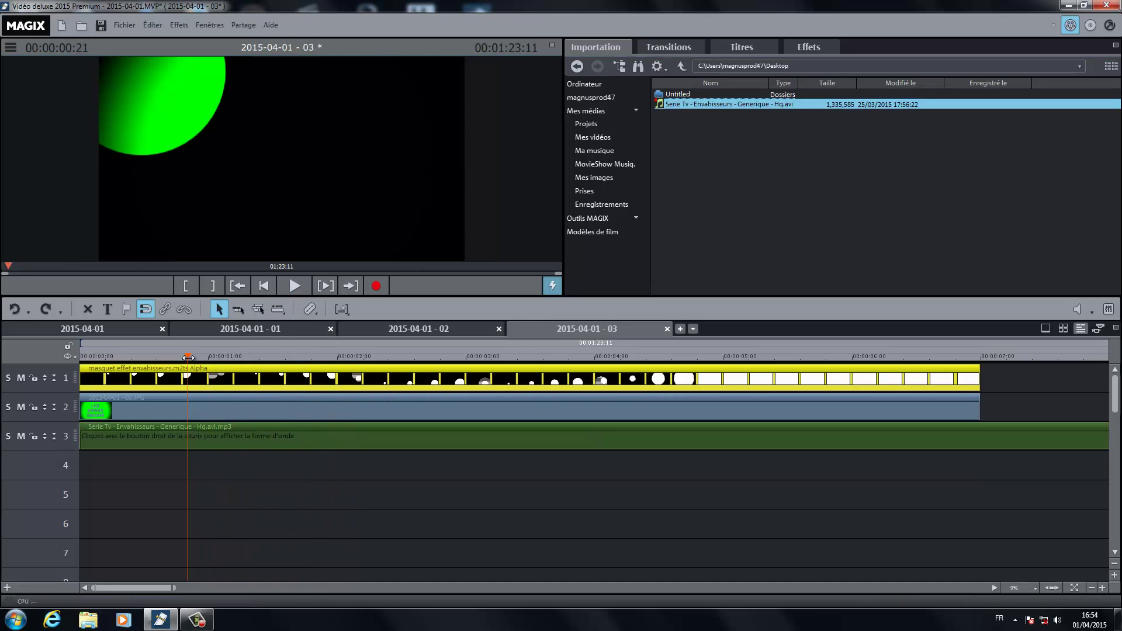
pyautogui.click(292, 287)
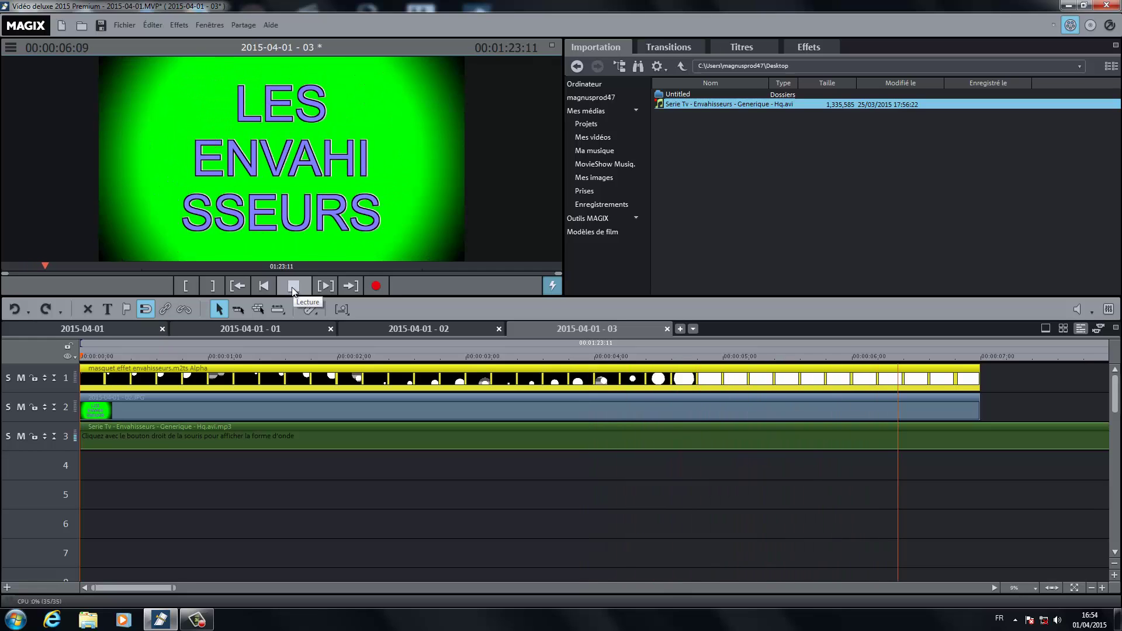
pyautogui.click(294, 286)
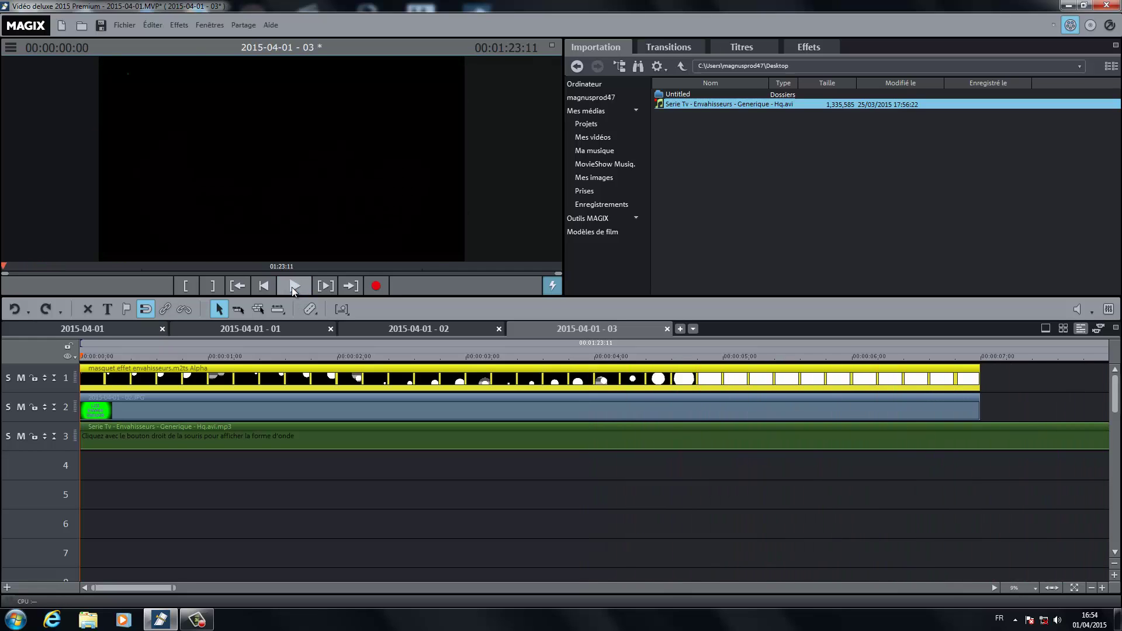
# Step: Listen for the cut point in the music, split the track 3 clip at 00:00:15:00 and delete the remainder
pyautogui.moveTo(157, 590); pyautogui.dragTo(202, 591)
pyautogui.click(735, 355)
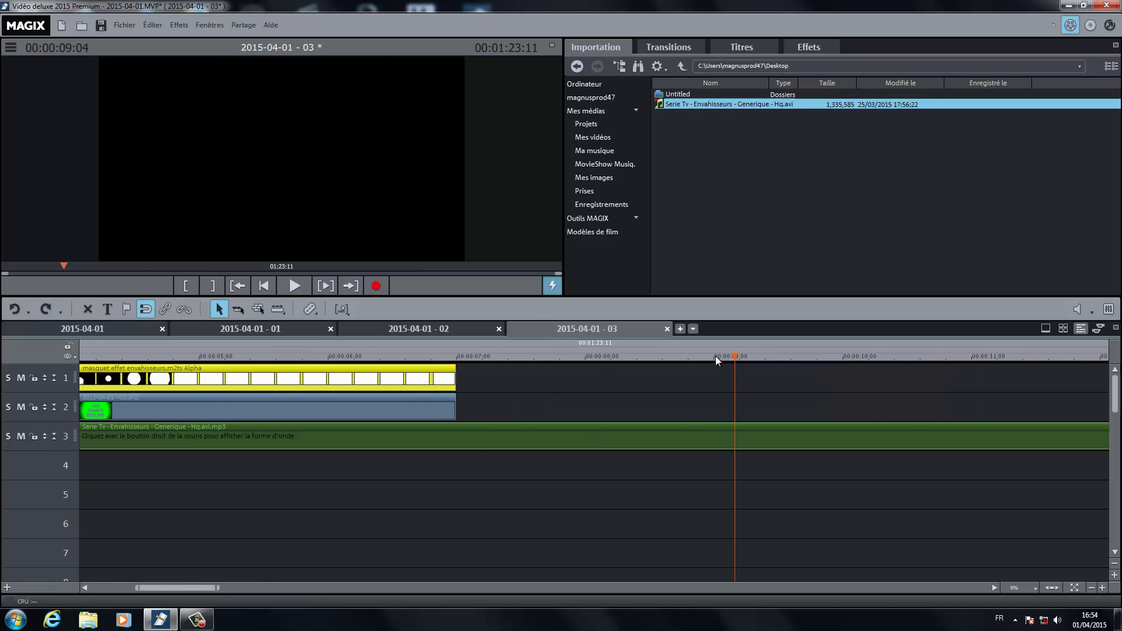
pyautogui.click(295, 286)
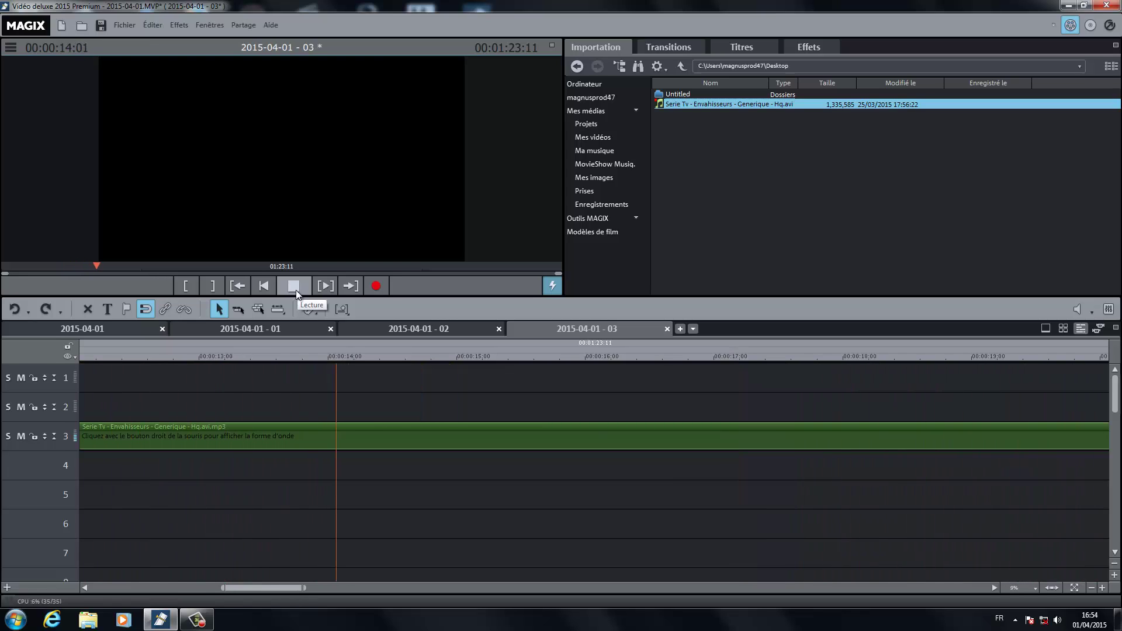
pyautogui.click(295, 289)
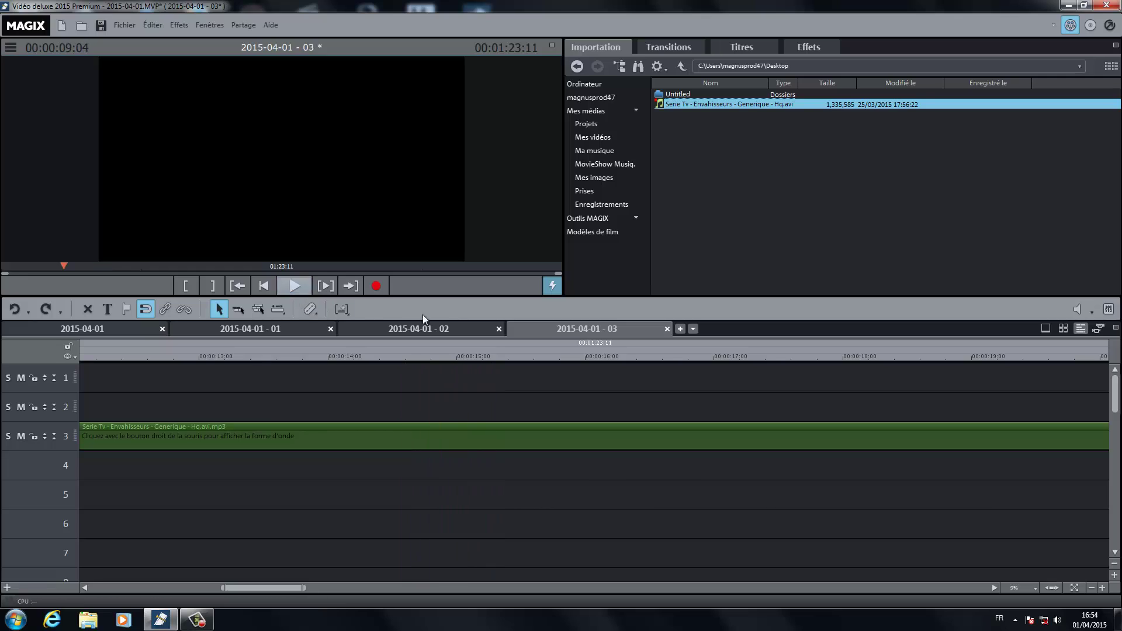
pyautogui.click(457, 357)
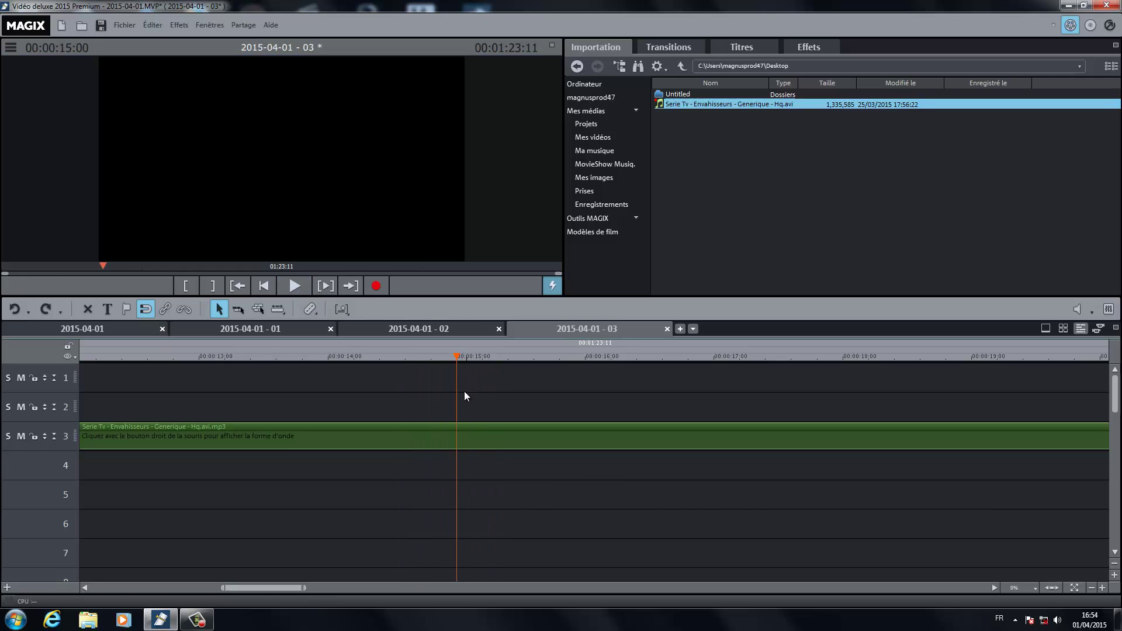
pyautogui.press('space')
pyautogui.press('space')
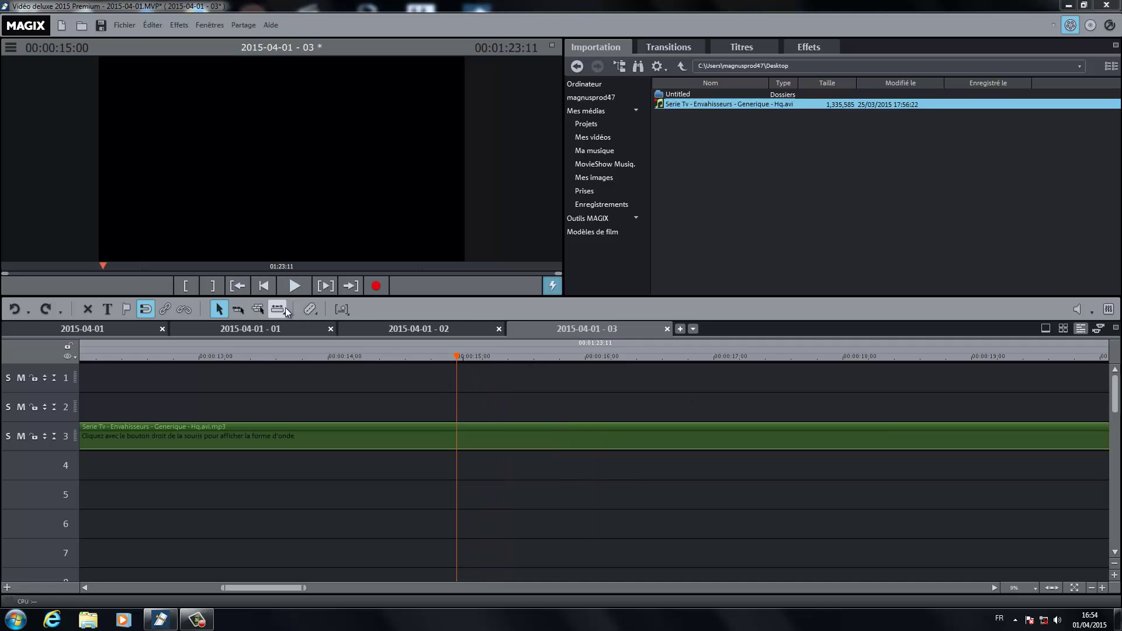
pyautogui.press('t')
pyautogui.click(529, 431)
pyautogui.press('Delete')
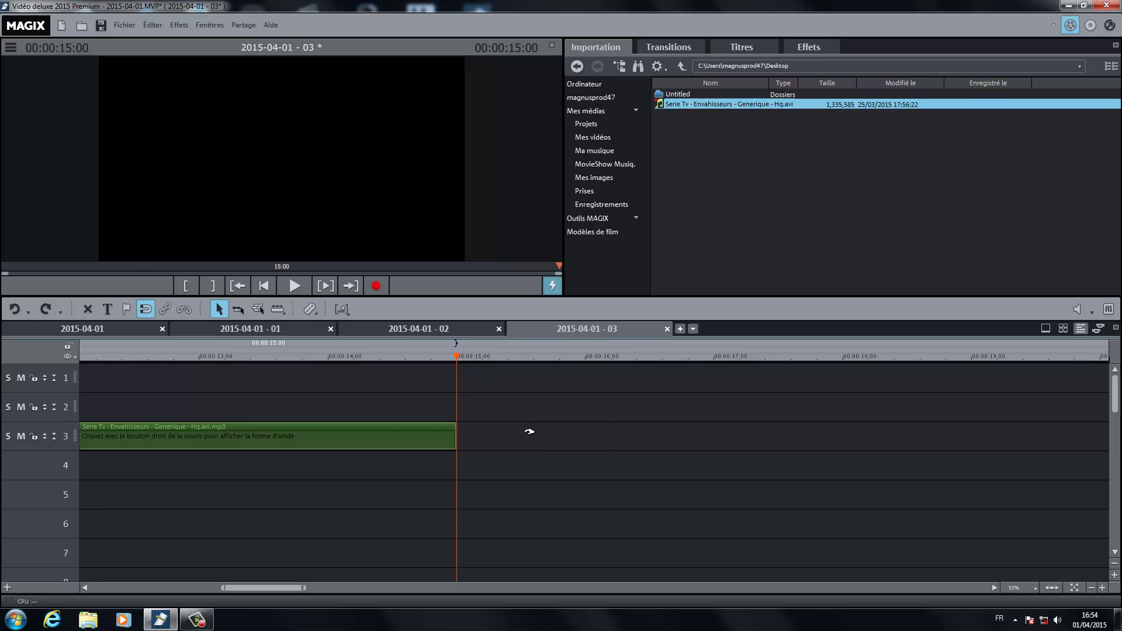
# Step: Shorten the title image on track 2 so that it ends at 00:00:04:01, just before the circle grows
pyautogui.click(1090, 587)
pyautogui.click(1090, 588)
pyautogui.click(1090, 587)
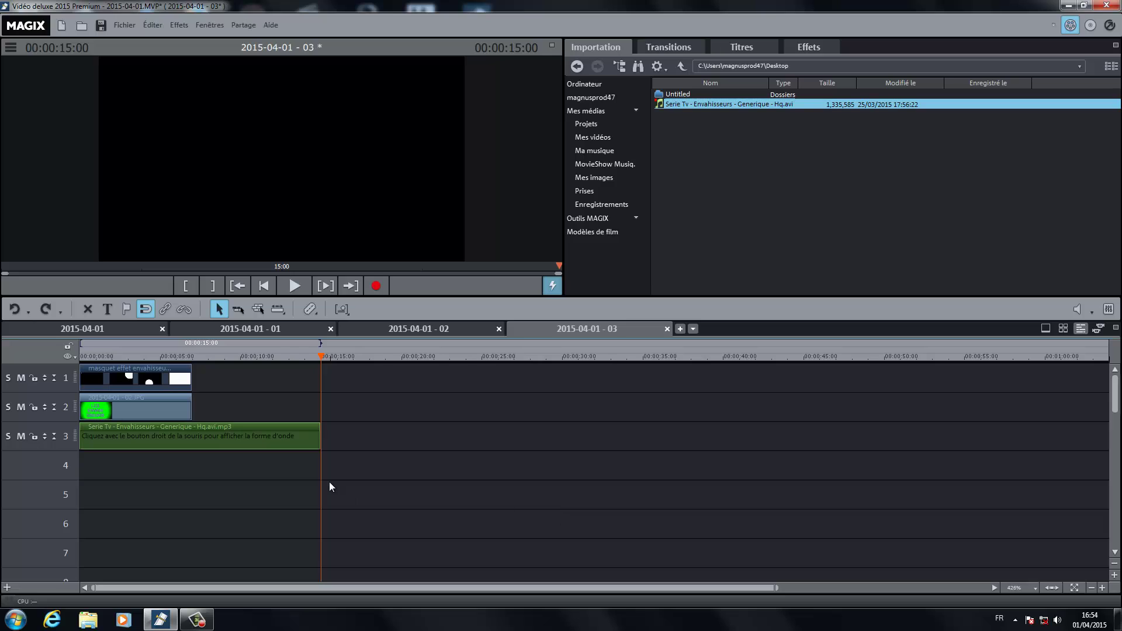
pyautogui.click(1102, 587)
pyautogui.click(1101, 587)
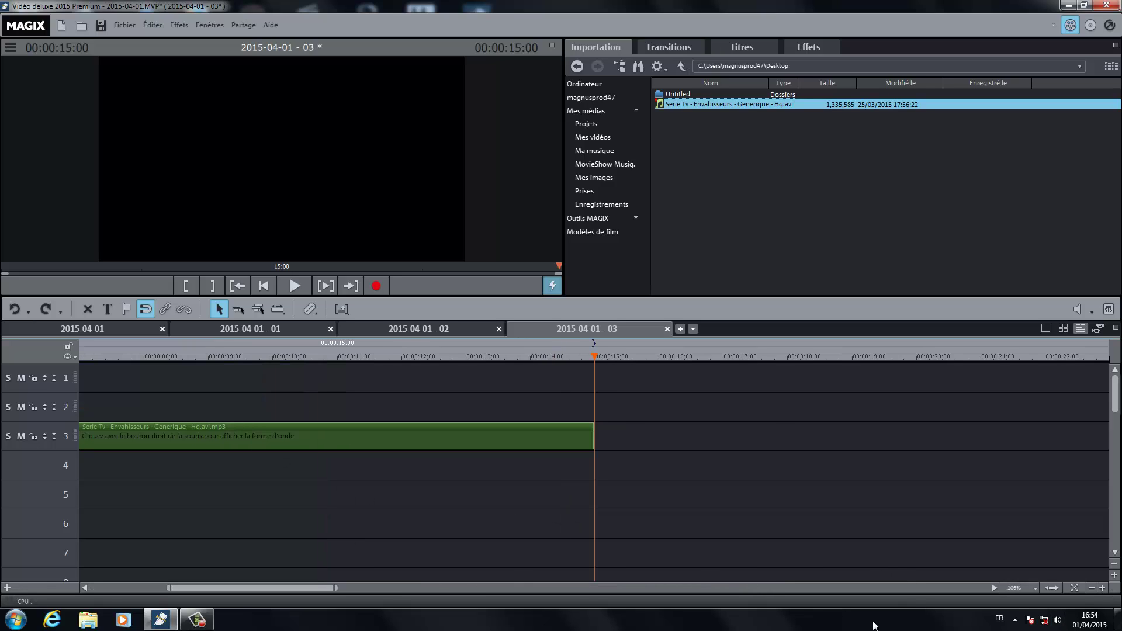
pyautogui.moveTo(314, 590); pyautogui.dragTo(159, 584)
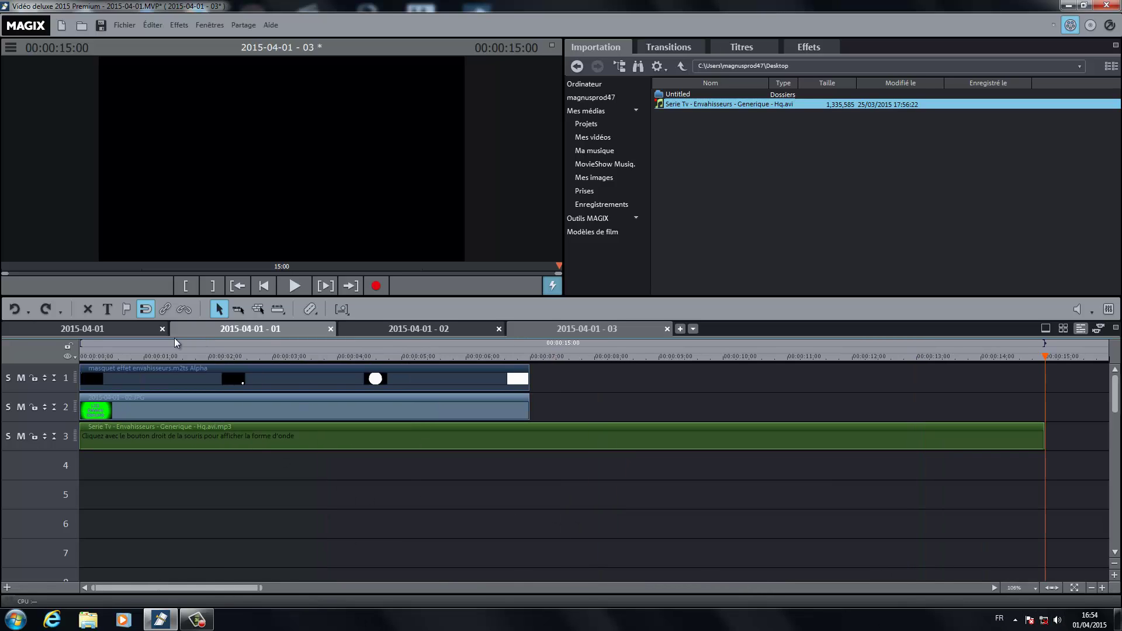
pyautogui.click(329, 357)
pyautogui.moveTo(329, 357); pyautogui.dragTo(343, 380)
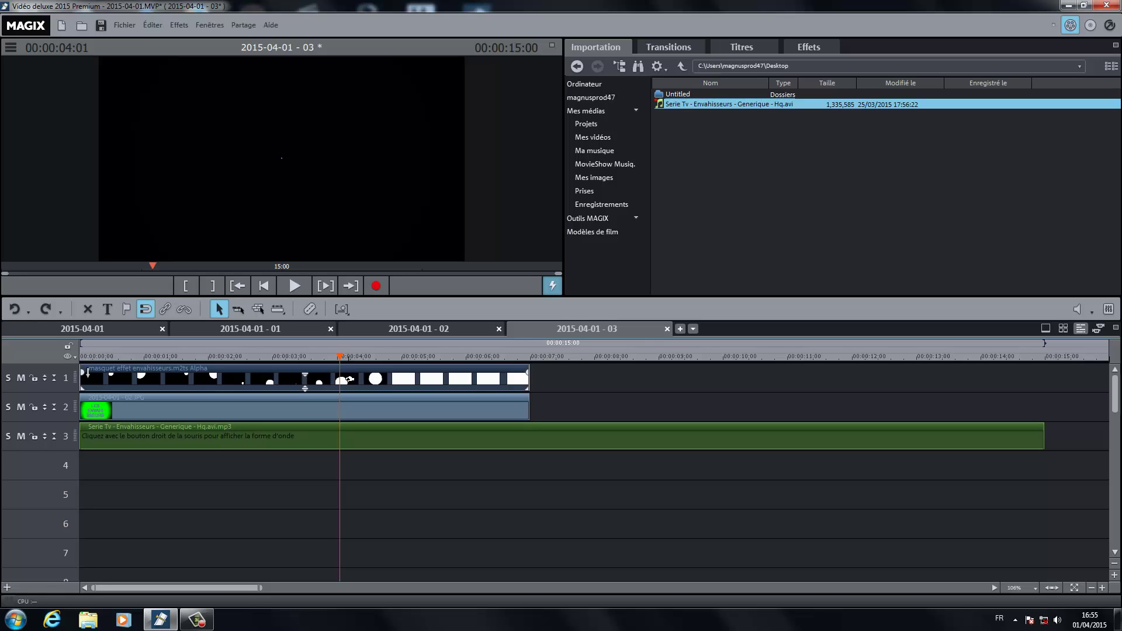
pyautogui.click(349, 379)
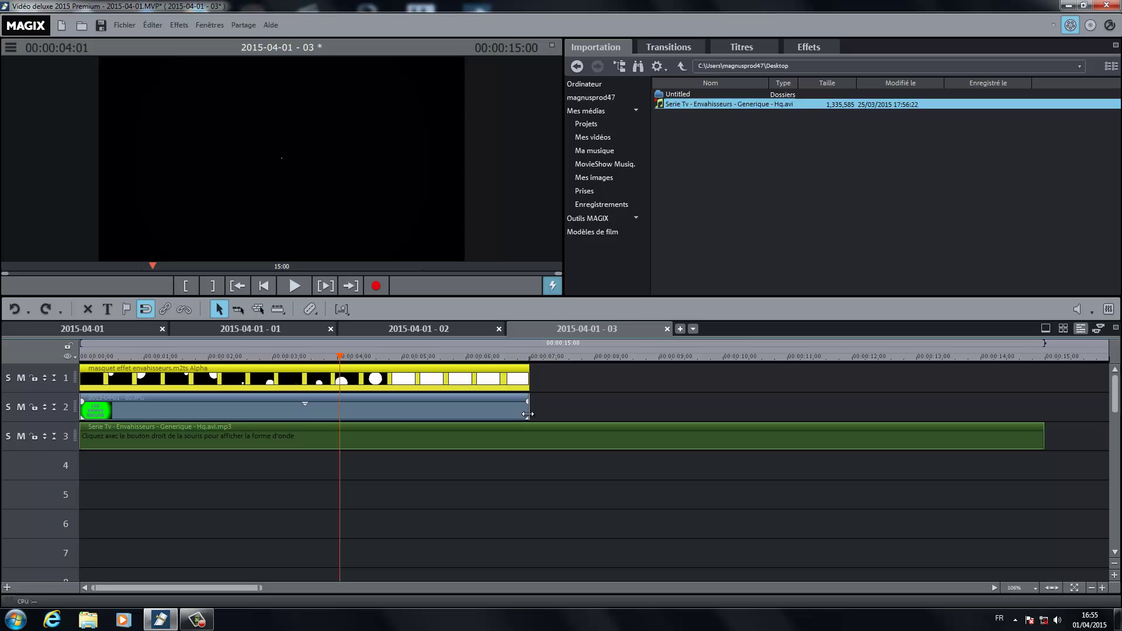
pyautogui.moveTo(528, 415); pyautogui.dragTo(337, 416)
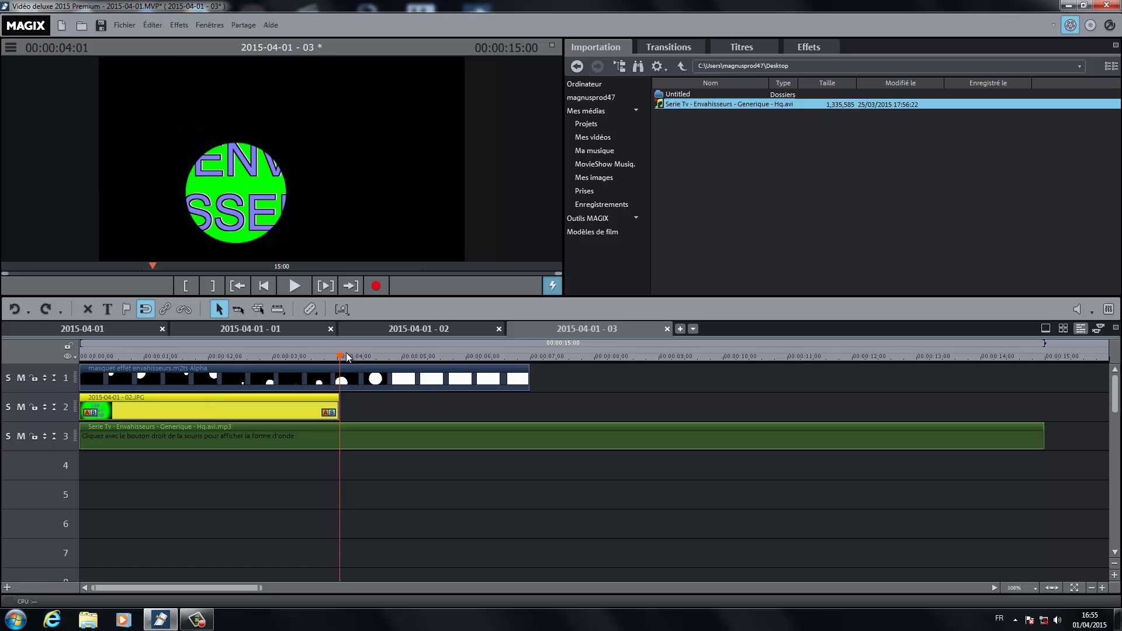
# Step: Split the mask video on track 1 at 00:00:04:01 and delete the part after the cut
pyautogui.click(367, 375)
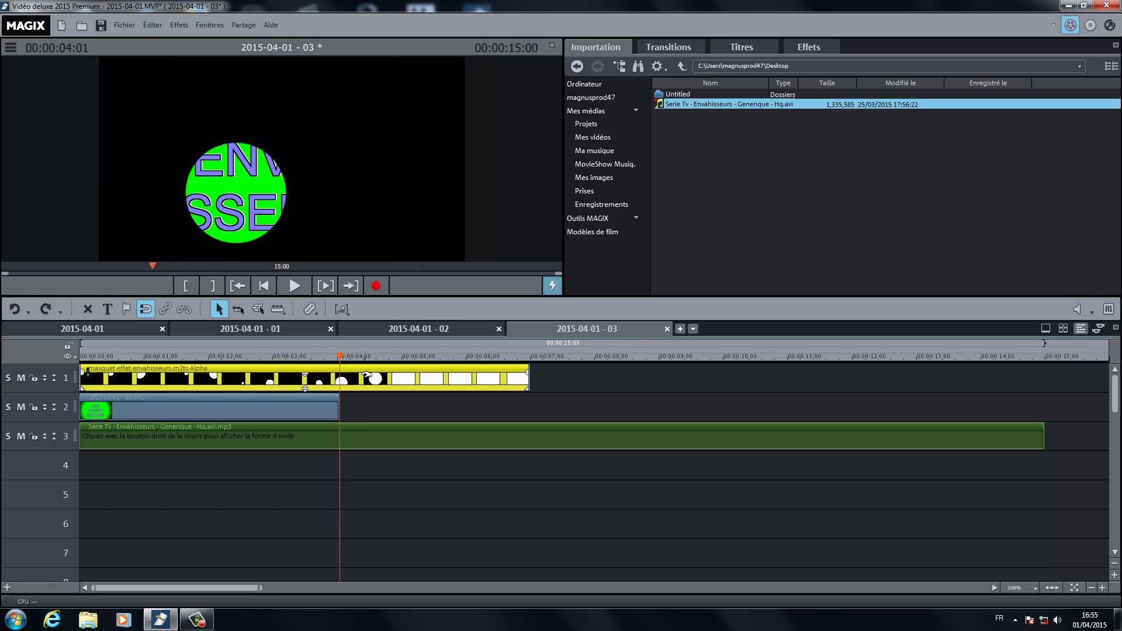
pyautogui.click(311, 309)
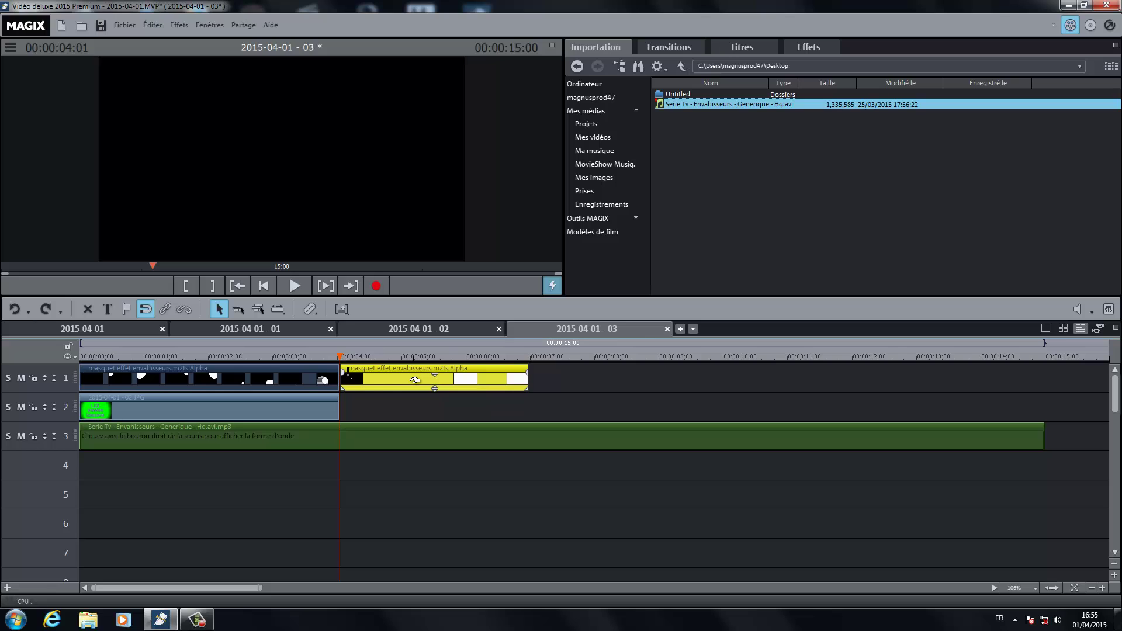
pyautogui.press('Delete')
# Step: Copy the remaining mask clip and paste the duplicate on track 1 at 00:00:04:01, directly behind the original
pyautogui.click(294, 384)
pyautogui.rightClick(295, 384)
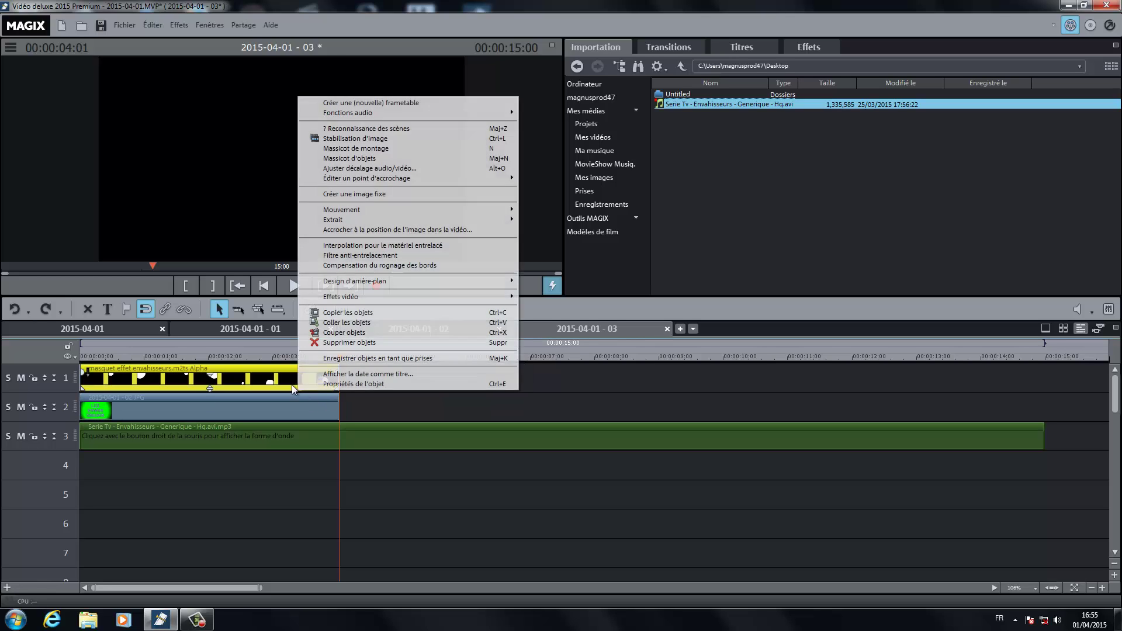
pyautogui.click(353, 321)
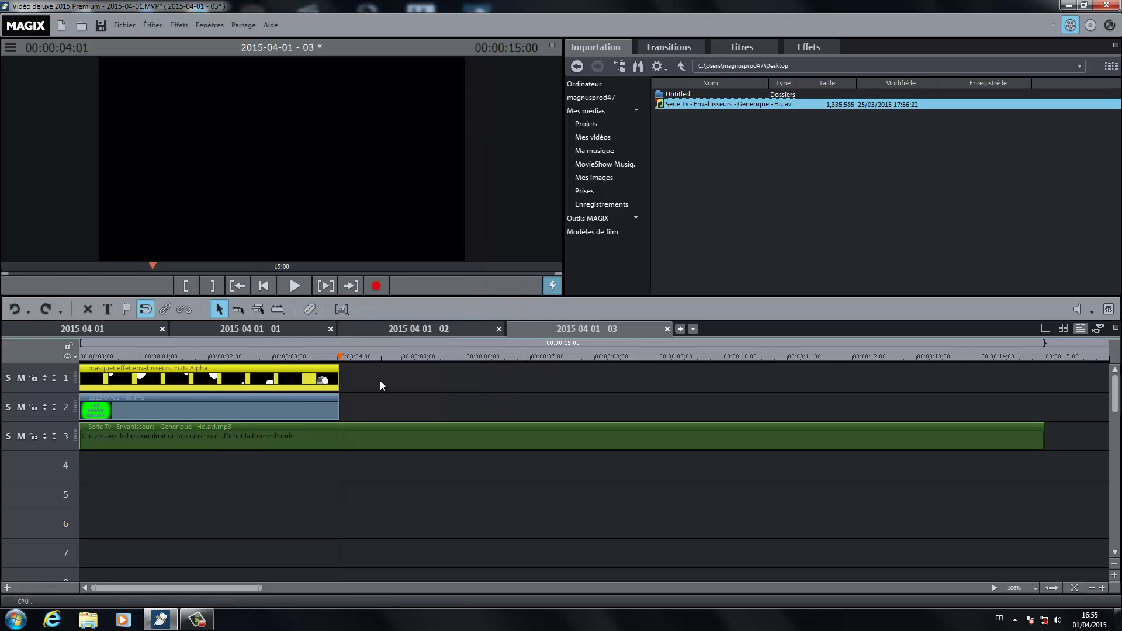
pyautogui.rightClick(573, 384)
pyautogui.click(590, 390)
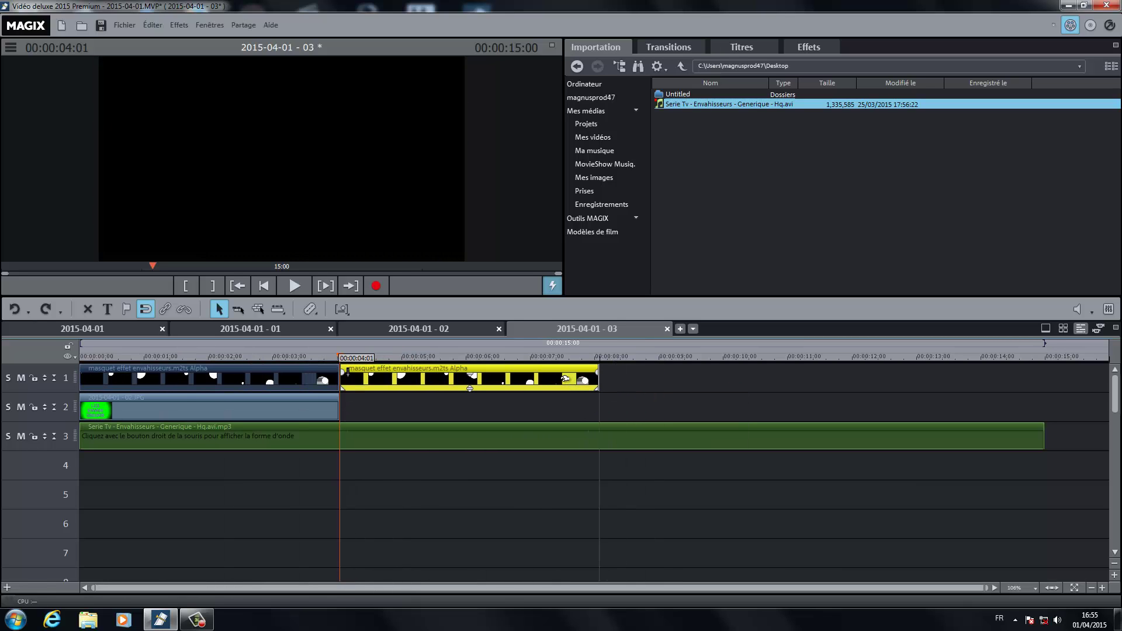
pyautogui.click(562, 378)
pyautogui.moveTo(549, 369)
pyautogui.mouseDown()
pyautogui.moveTo(564, 370)
pyautogui.moveTo(554, 371)
pyautogui.mouseUp()
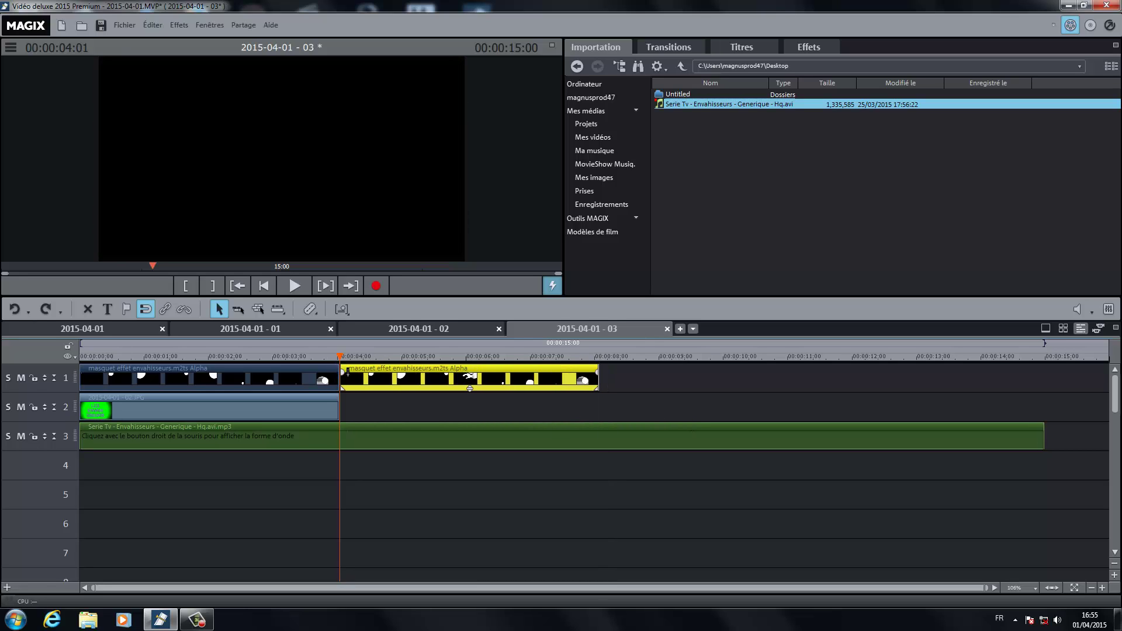
# Step: Split the second mask clip on track 1 at 00:00:06:04 and copy its first half
pyautogui.moveTo(342, 355); pyautogui.dragTo(476, 364)
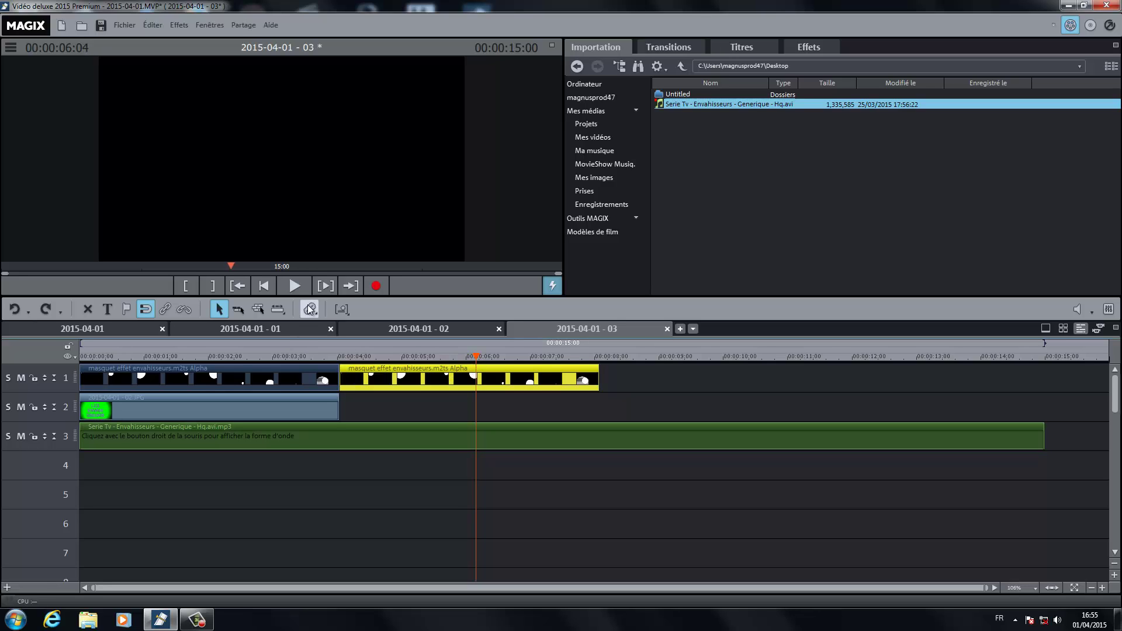
pyautogui.press('n')
pyautogui.rightClick(439, 382)
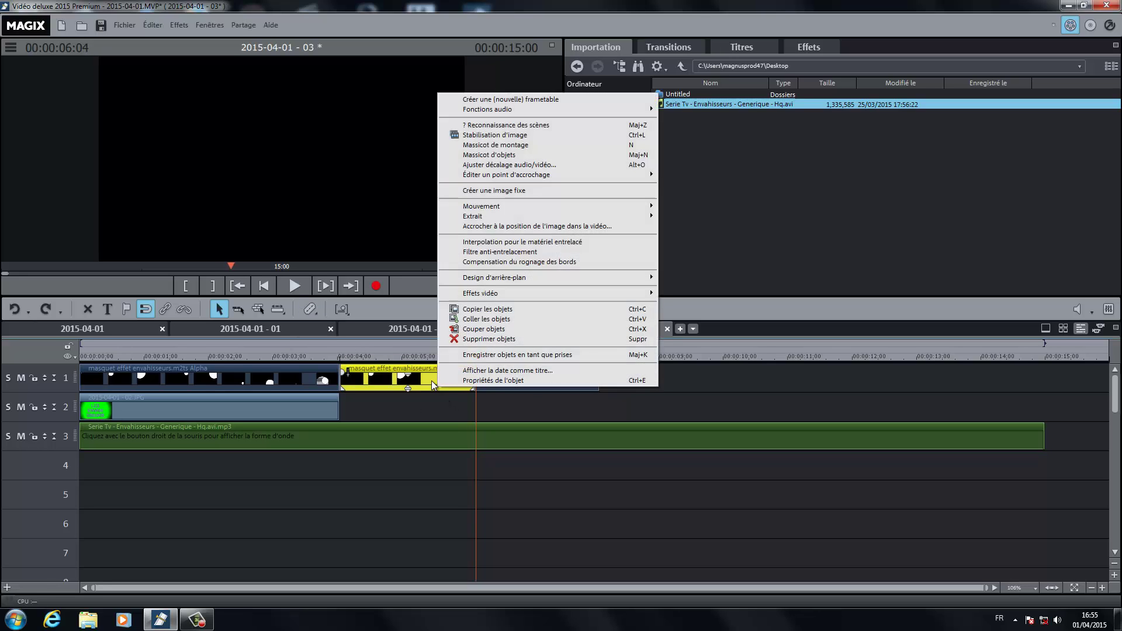
pyautogui.click(487, 309)
# Step: Paste the copied half on track 1 and place it between the two halves, moving the second half to 00:00:08:02
pyautogui.click(540, 355)
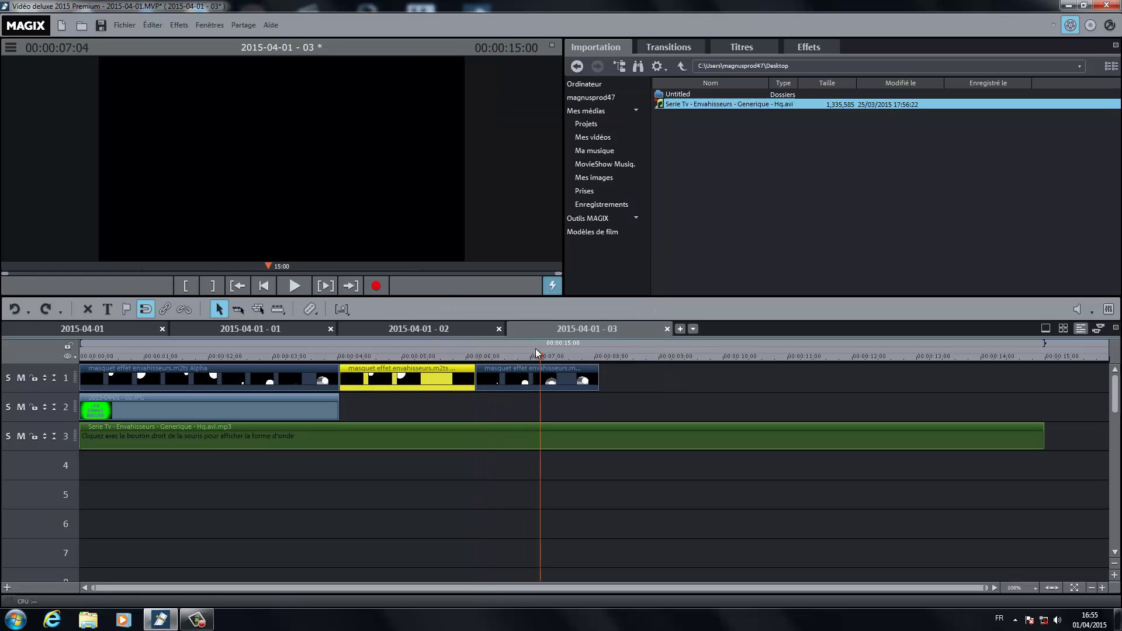
pyautogui.moveTo(536, 354); pyautogui.dragTo(596, 357)
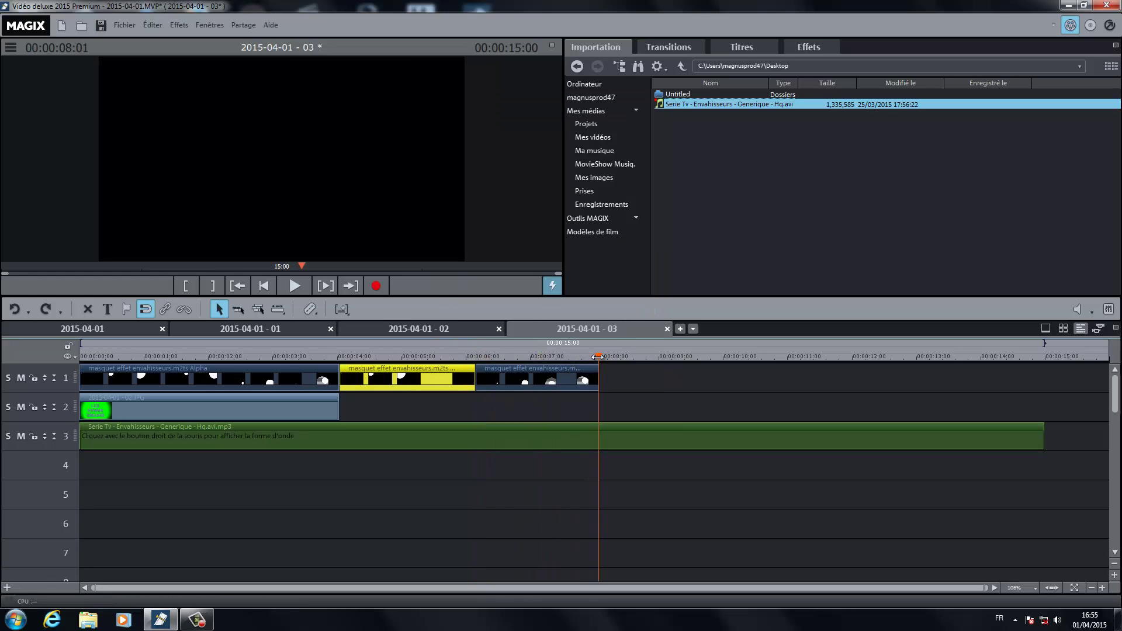
pyautogui.rightClick(612, 384)
pyautogui.click(634, 389)
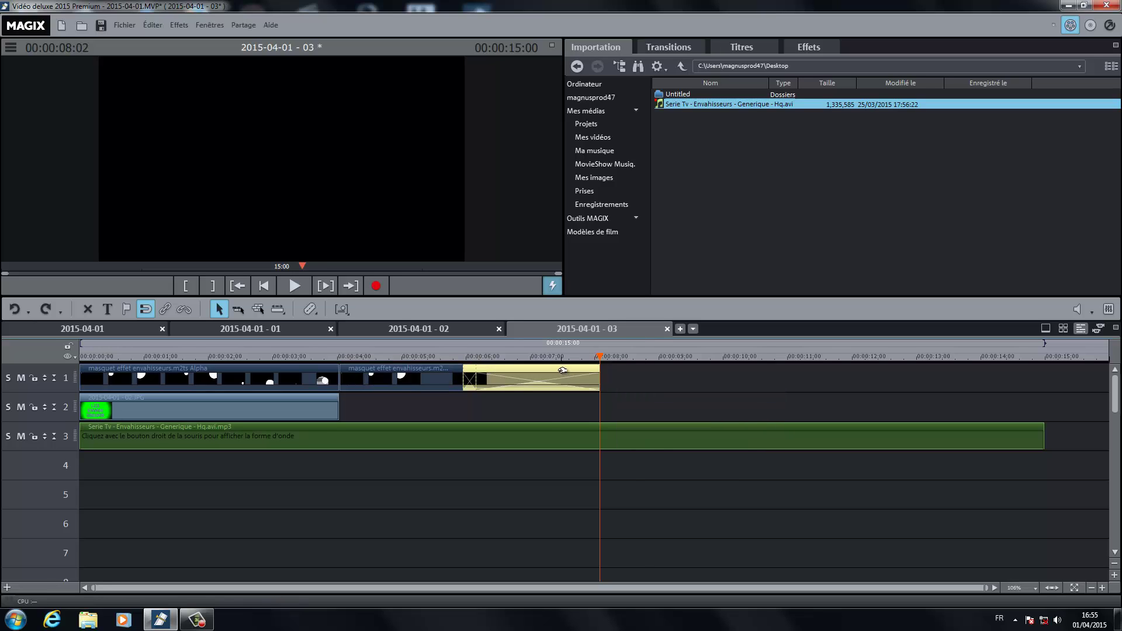
pyautogui.moveTo(562, 370); pyautogui.dragTo(695, 374)
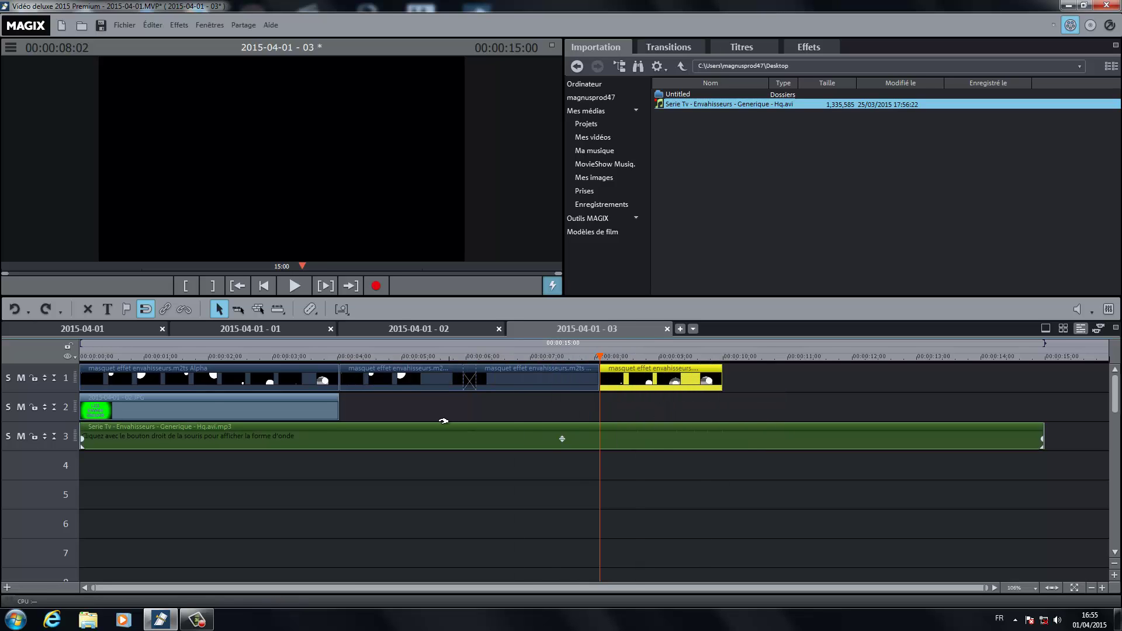
# Step: Align the inserted mask clip at 00:00:06:04 without overlap, butt the last one behind it, and extend the title image to the mask clips' end
pyautogui.moveTo(337, 408); pyautogui.dragTo(721, 409)
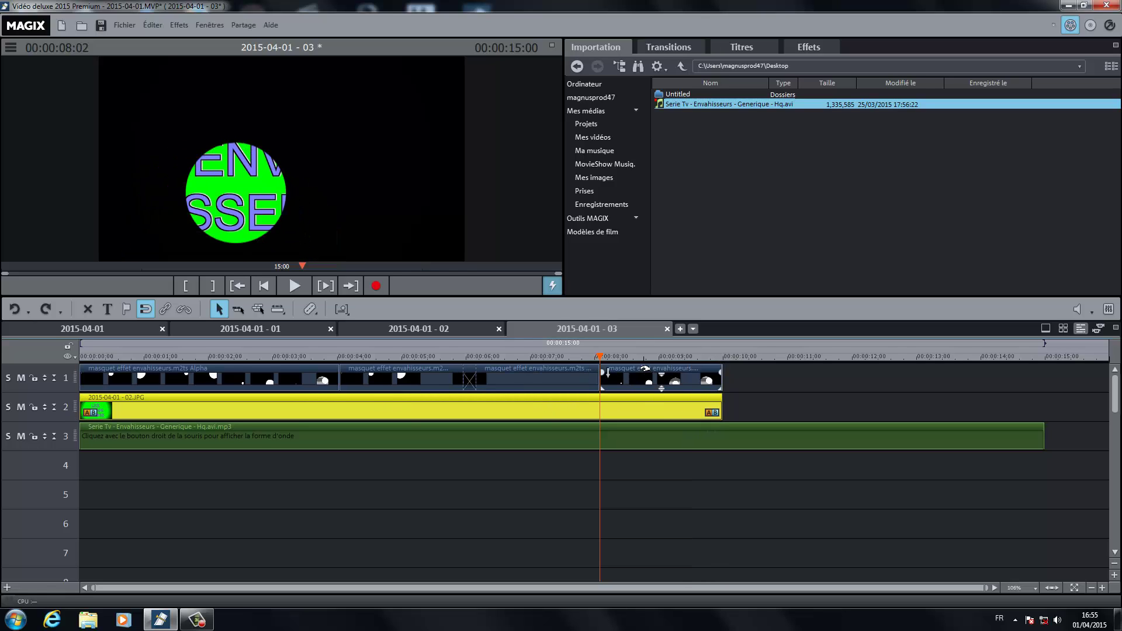
pyautogui.moveTo(663, 379); pyautogui.dragTo(698, 380)
pyautogui.moveTo(581, 369); pyautogui.dragTo(620, 374)
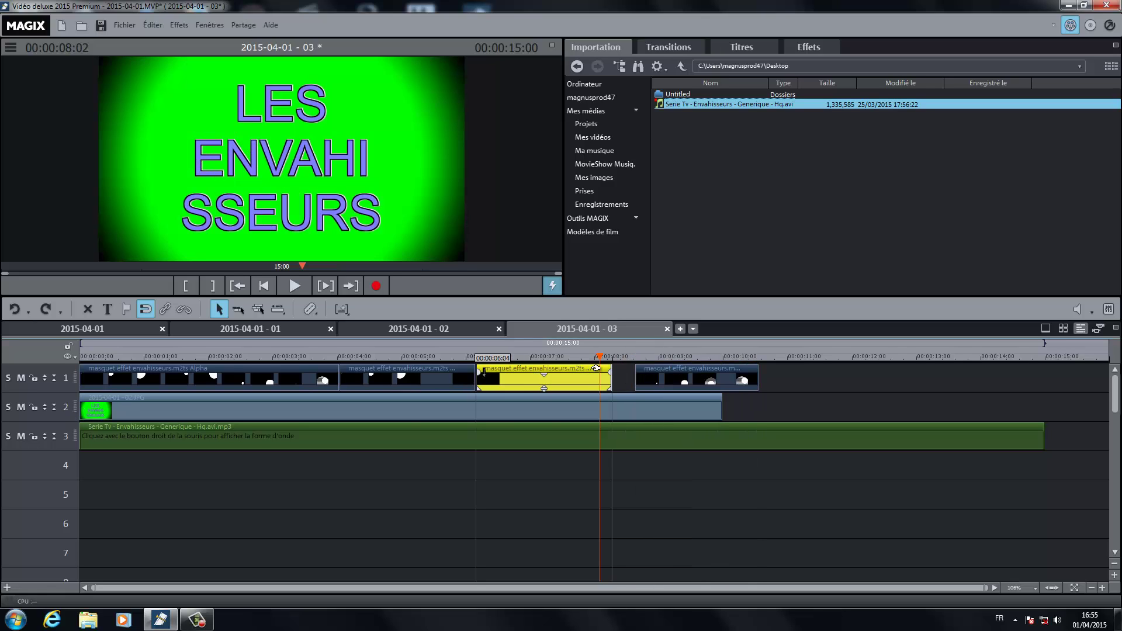
pyautogui.moveTo(720, 413); pyautogui.dragTo(734, 414)
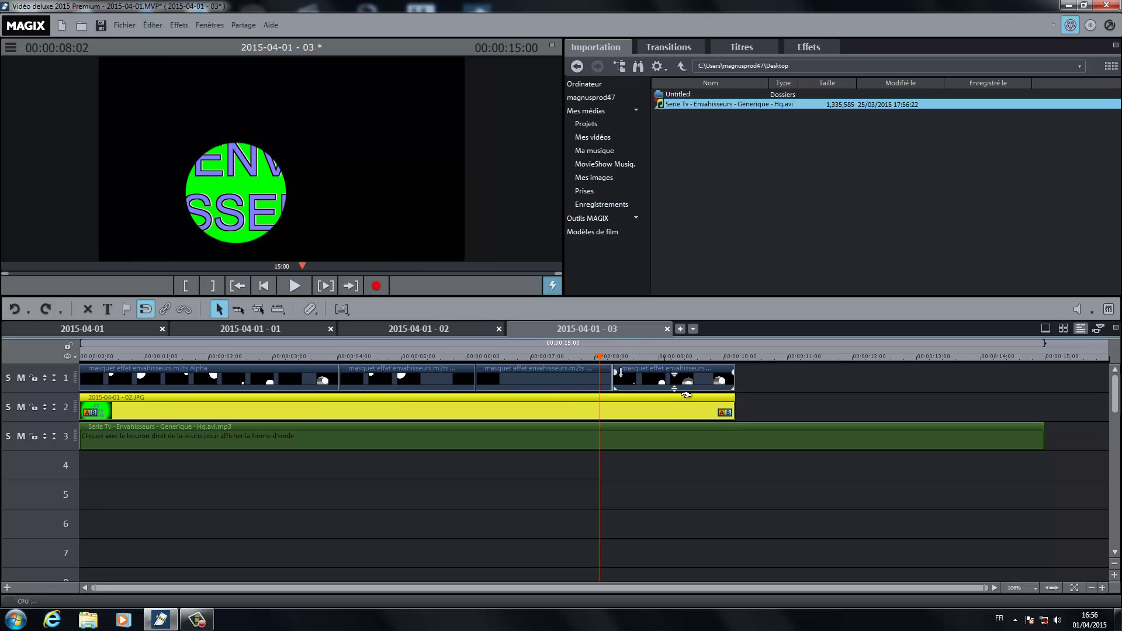
# Step: Copy the last mask clip and paste the duplicate directly behind it on track 1 at 00:00:10:05
pyautogui.rightClick(720, 389)
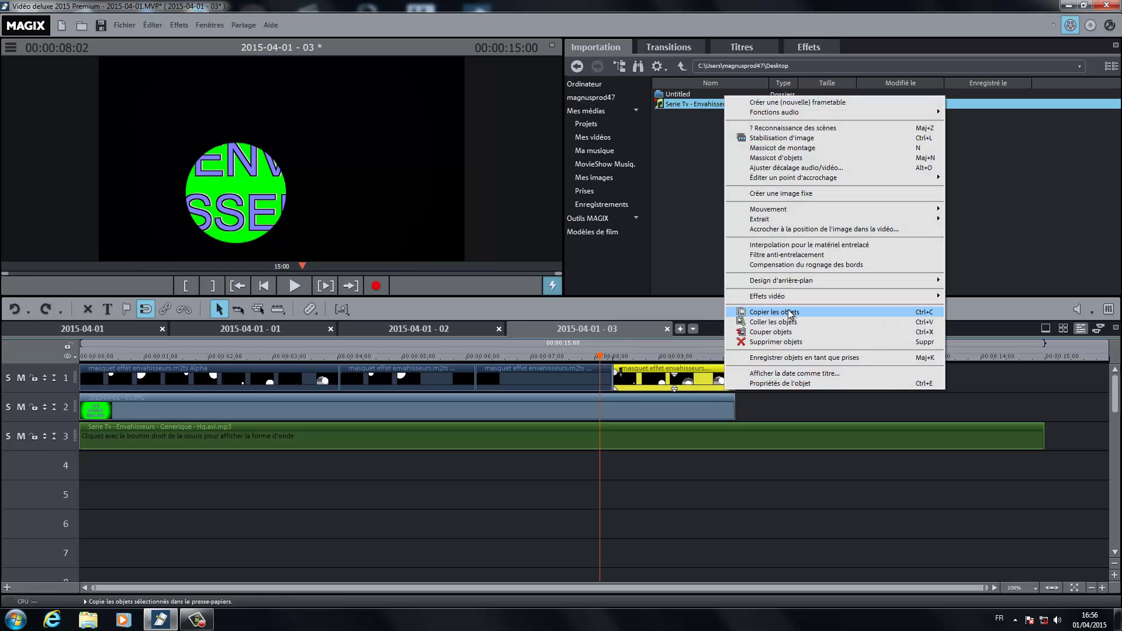
pyautogui.click(790, 313)
pyautogui.click(736, 357)
pyautogui.rightClick(759, 381)
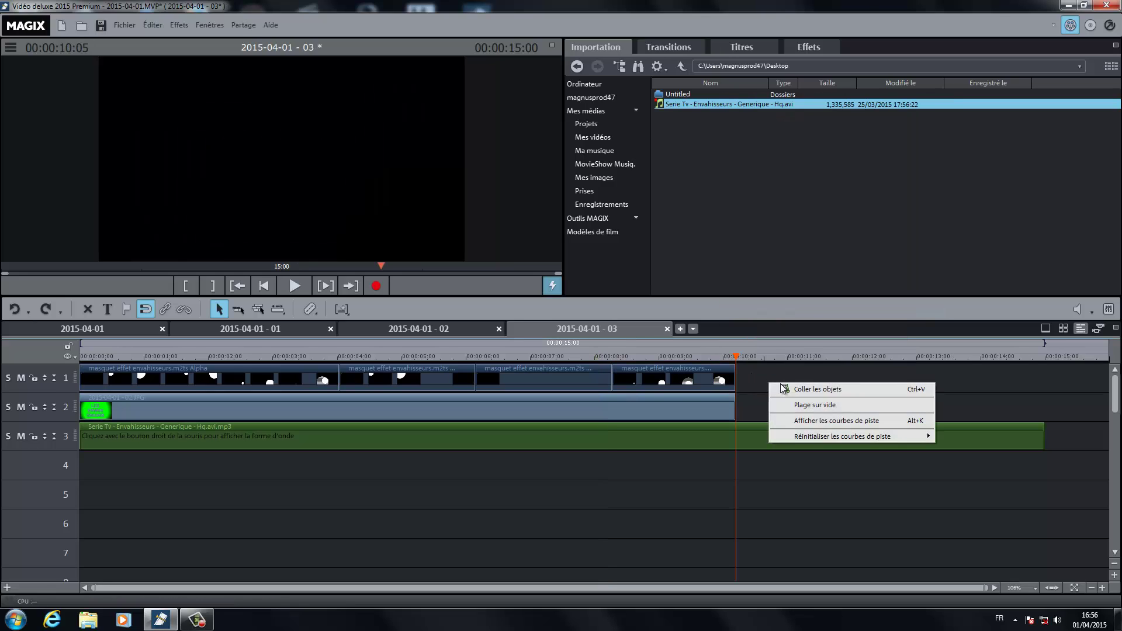
pyautogui.click(773, 407)
# Step: Extend the last mask clip and the title image to 00:00:15:00, and play the film from the start
pyautogui.moveTo(718, 373); pyautogui.dragTo(1044, 390)
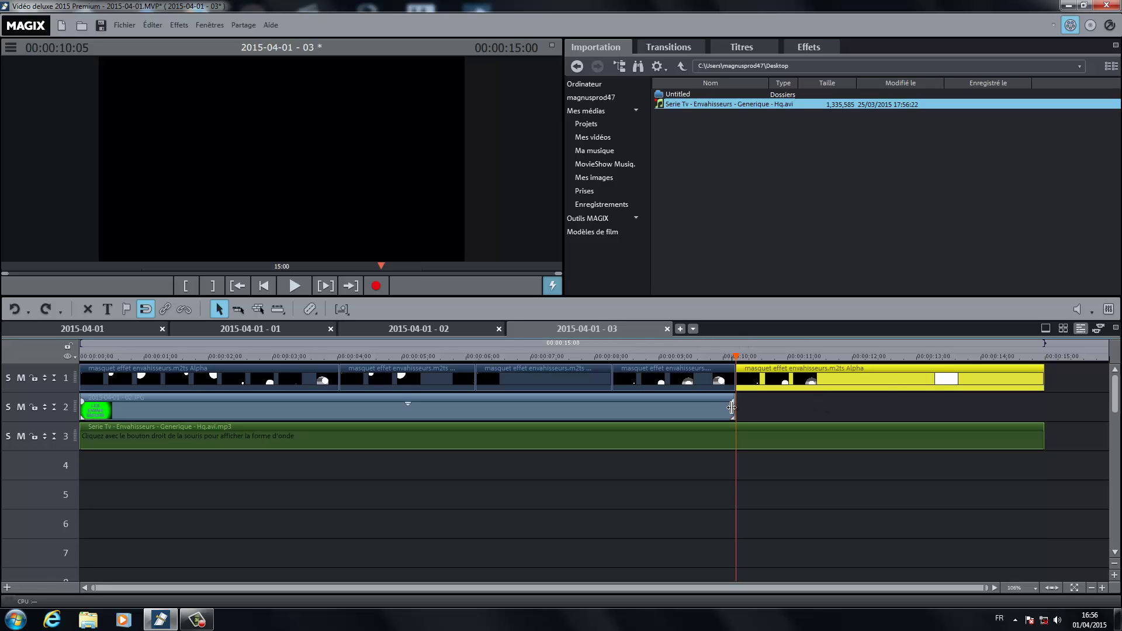
pyautogui.moveTo(732, 407); pyautogui.dragTo(1044, 407)
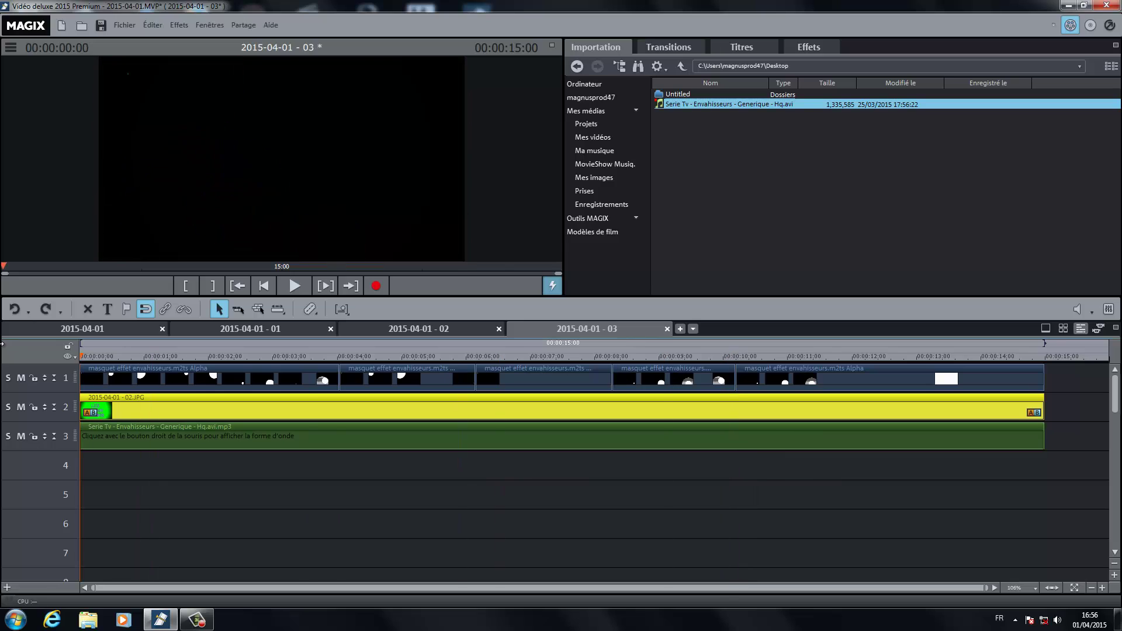
pyautogui.click(294, 287)
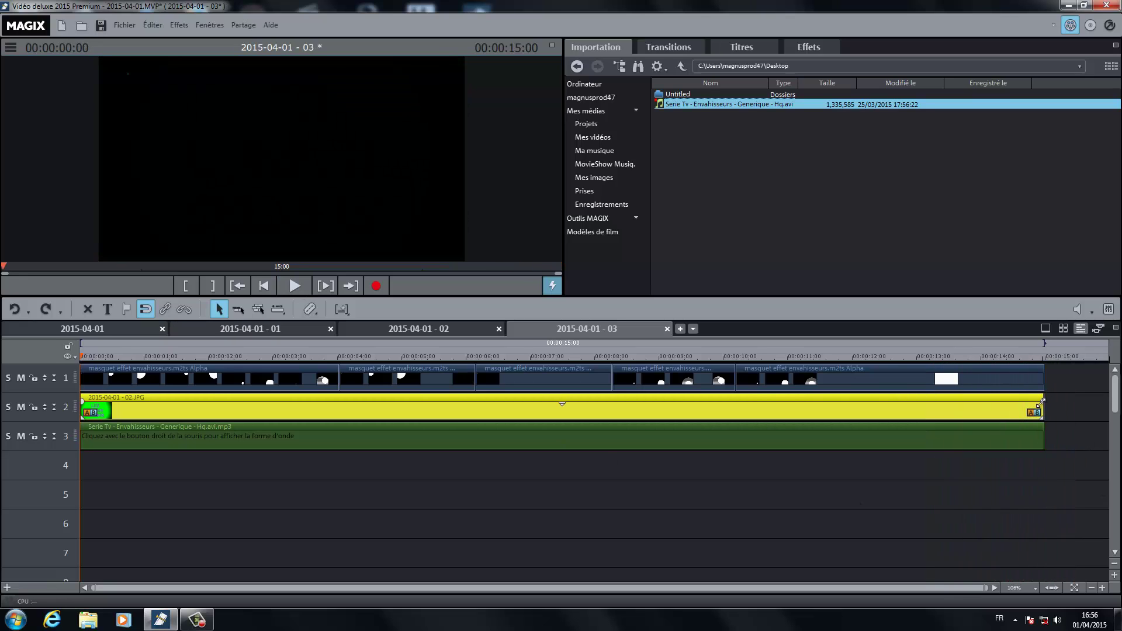
# Step: Fade out the title image, the music and the last mask clip from about 00:00:14:06 to the end
pyautogui.moveTo(1041, 402); pyautogui.dragTo(1024, 407)
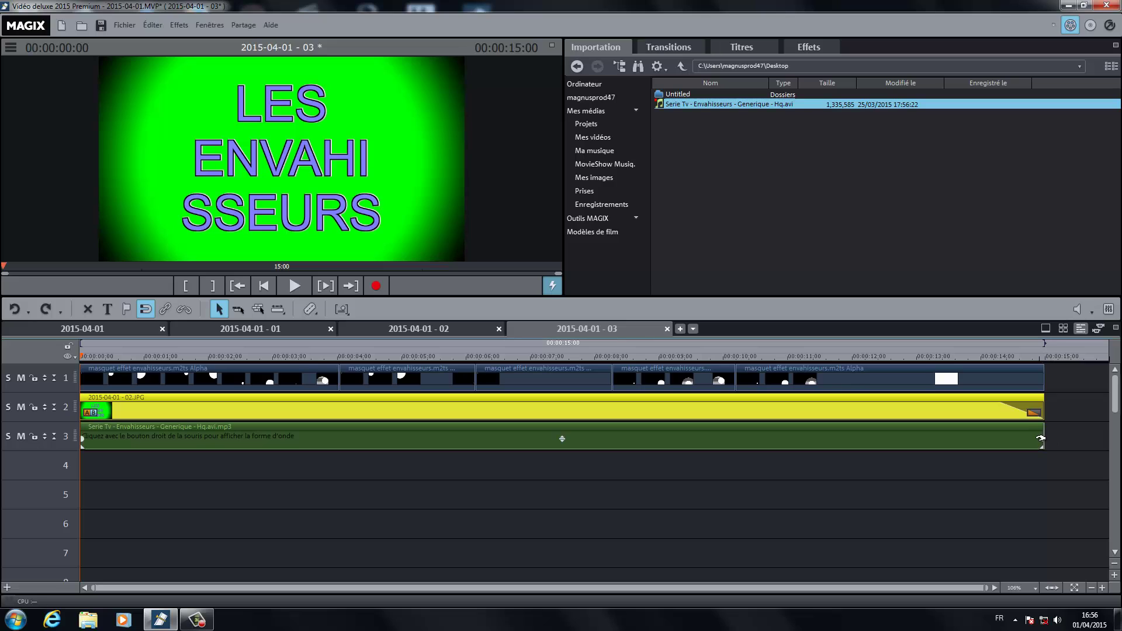
pyautogui.moveTo(1043, 439); pyautogui.dragTo(1006, 439)
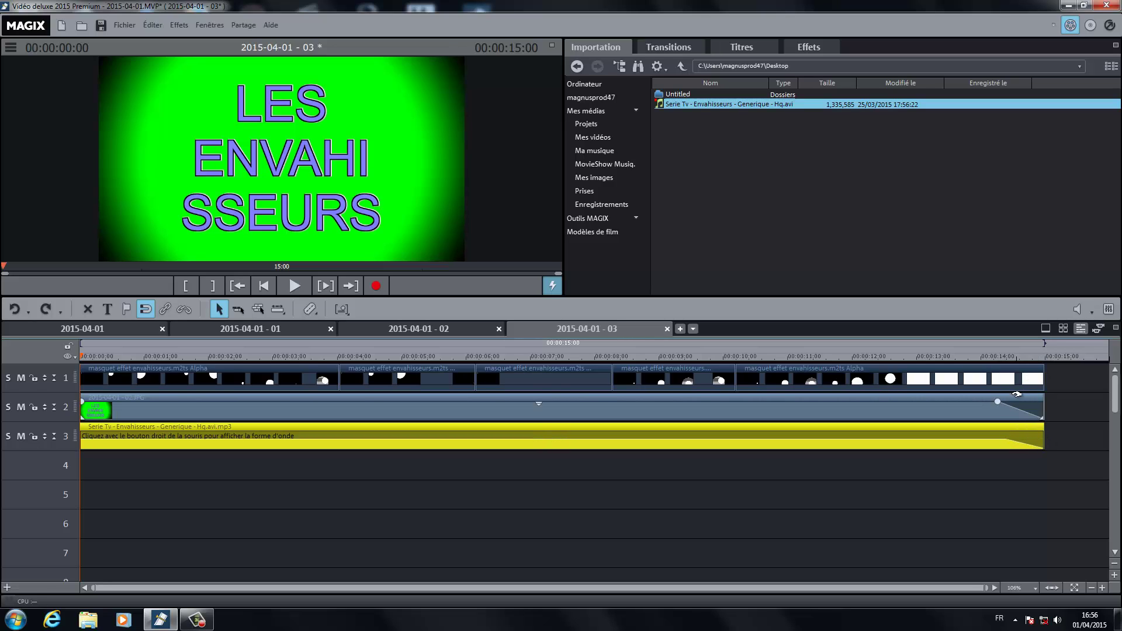
pyautogui.moveTo(1041, 374); pyautogui.dragTo(991, 374)
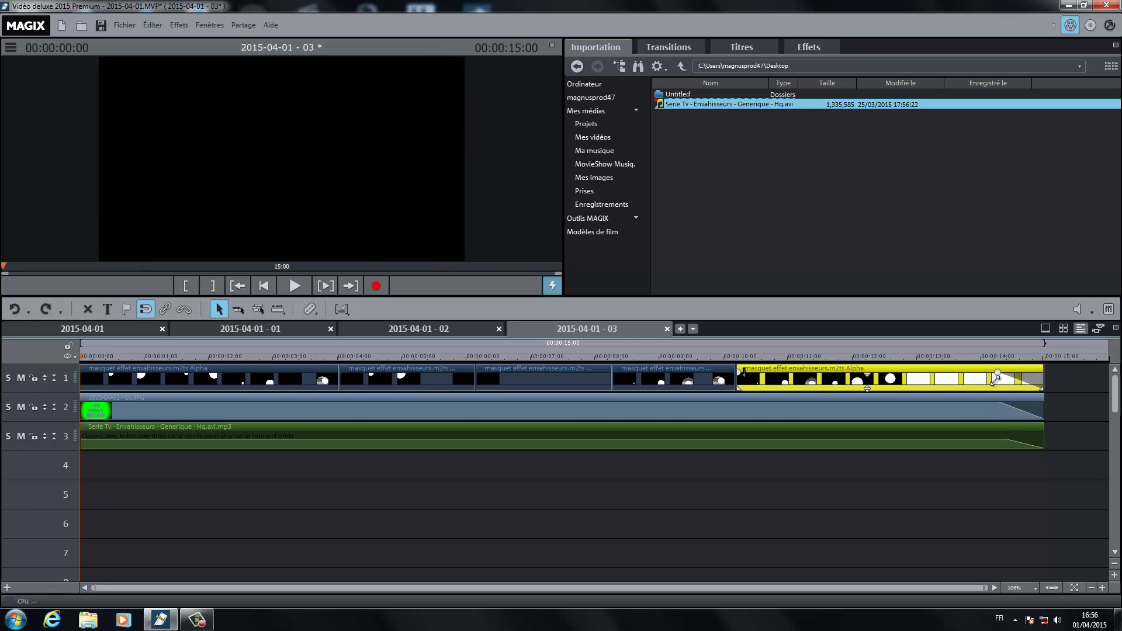
pyautogui.click(994, 357)
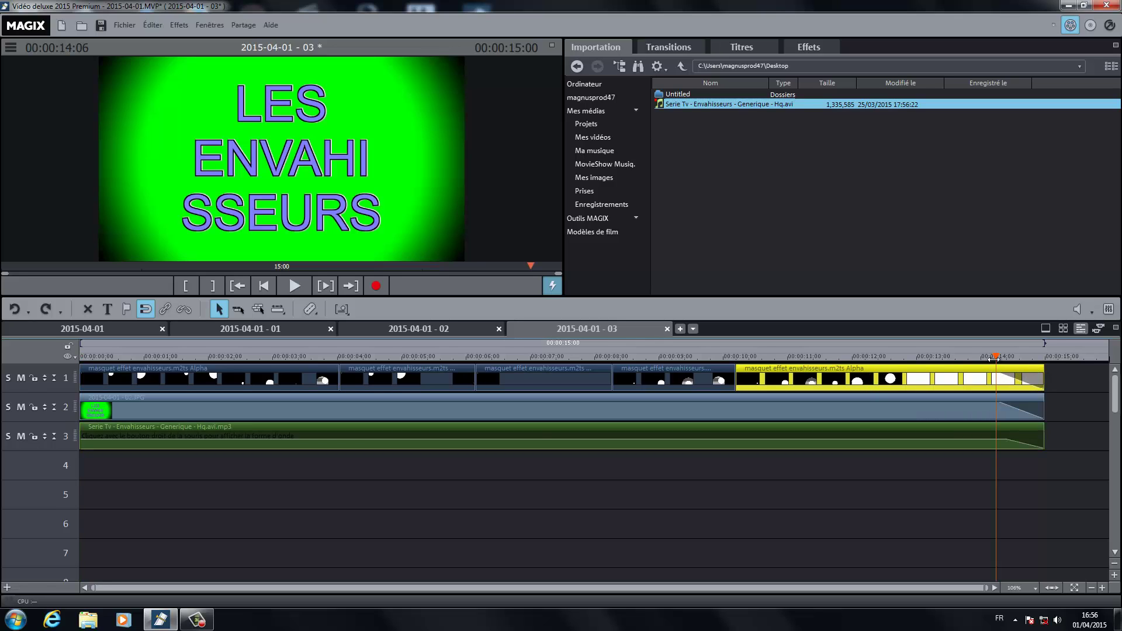
pyautogui.click(1003, 439)
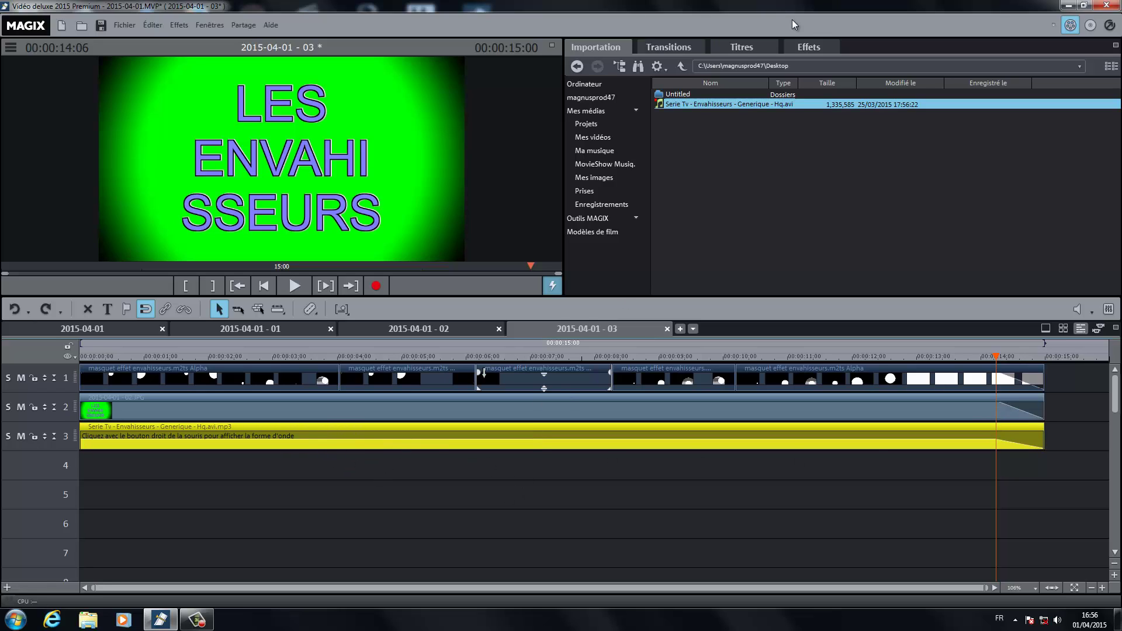
# Step: Browse the audio effect templates and preview the Extraterrestre 2 effect
pyautogui.click(815, 49)
pyautogui.click(625, 79)
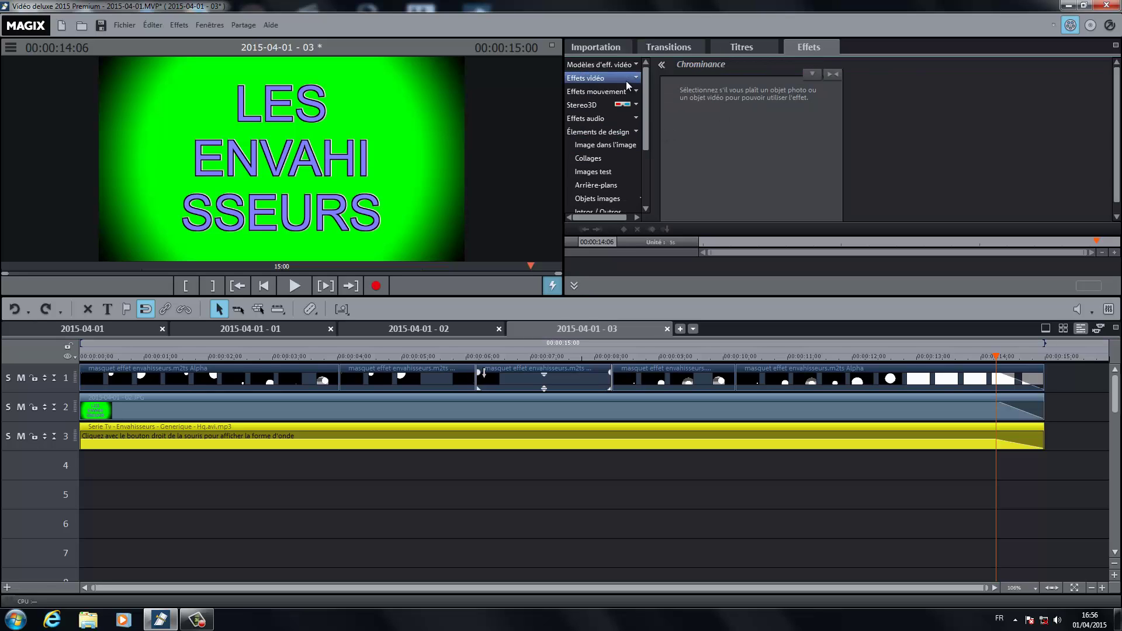
pyautogui.click(636, 132)
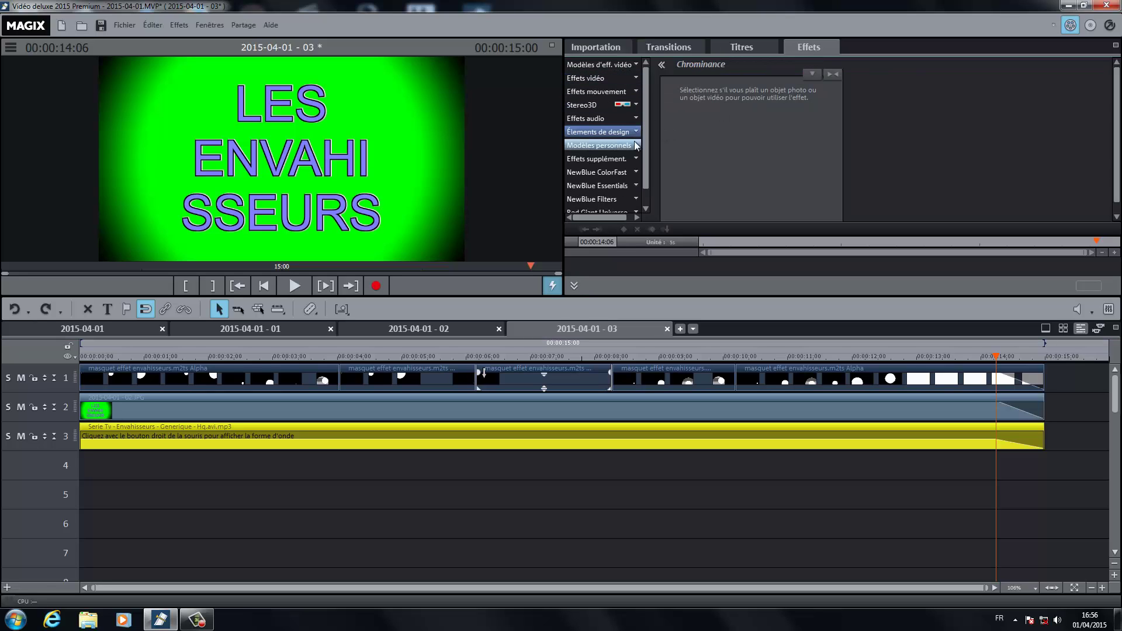
pyautogui.click(624, 119)
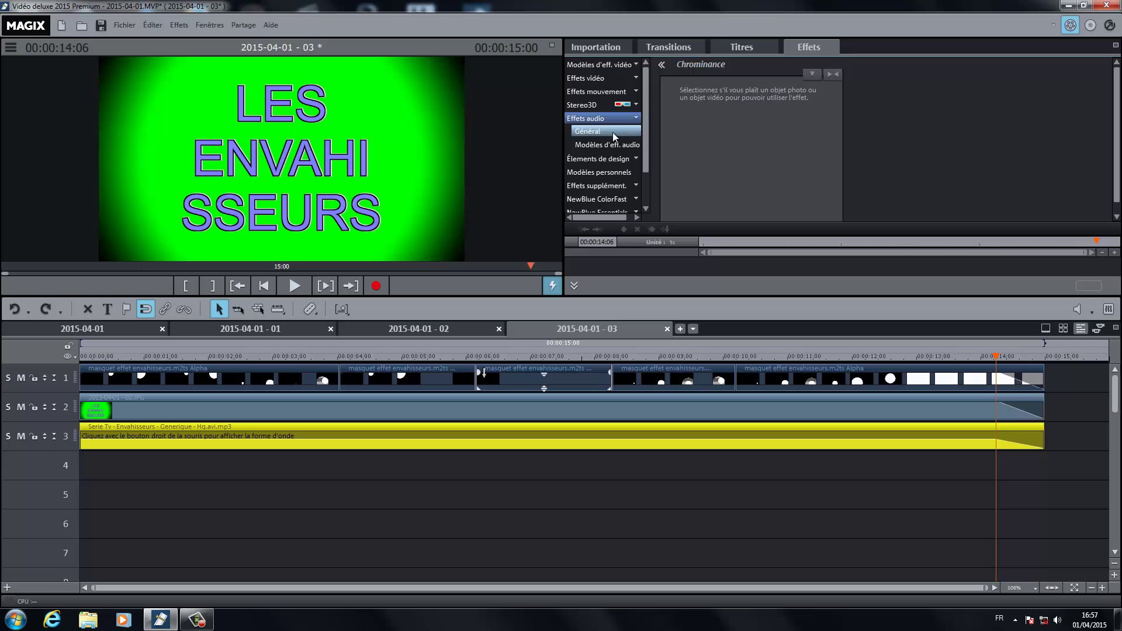
pyautogui.click(613, 144)
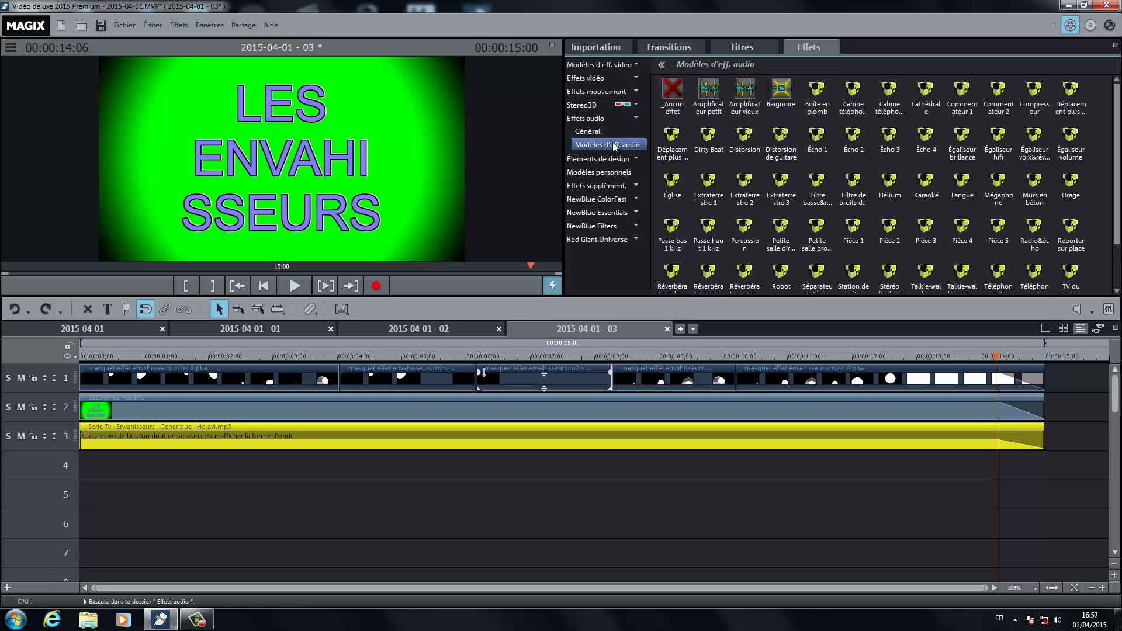
pyautogui.moveTo(750, 194)
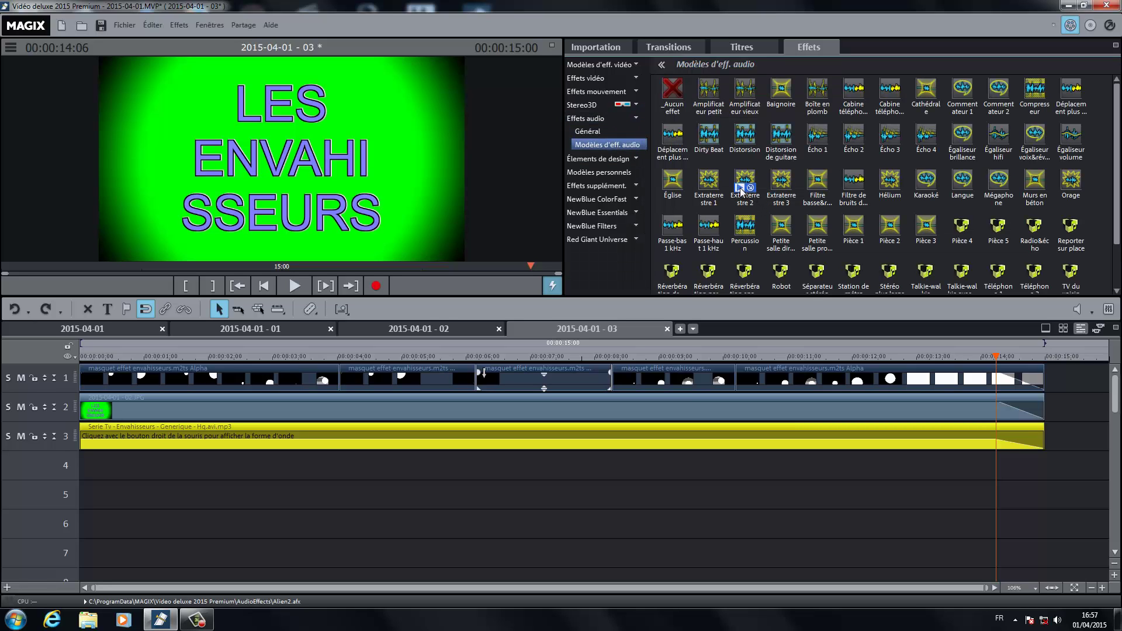
pyautogui.click(740, 188)
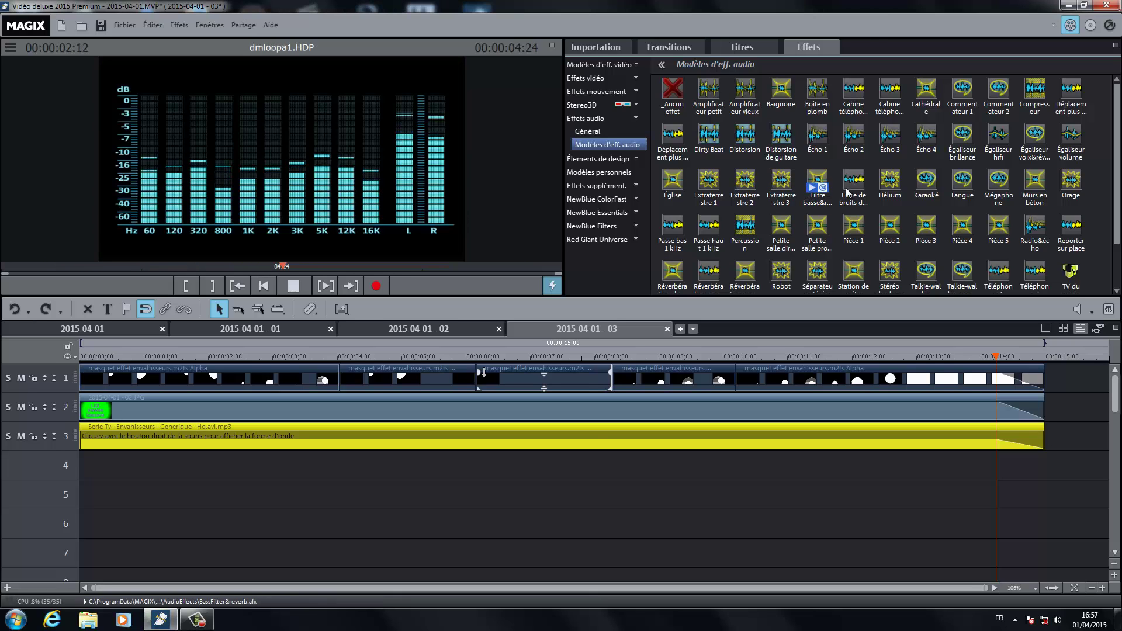
pyautogui.scroll(-2, 1118, 180)
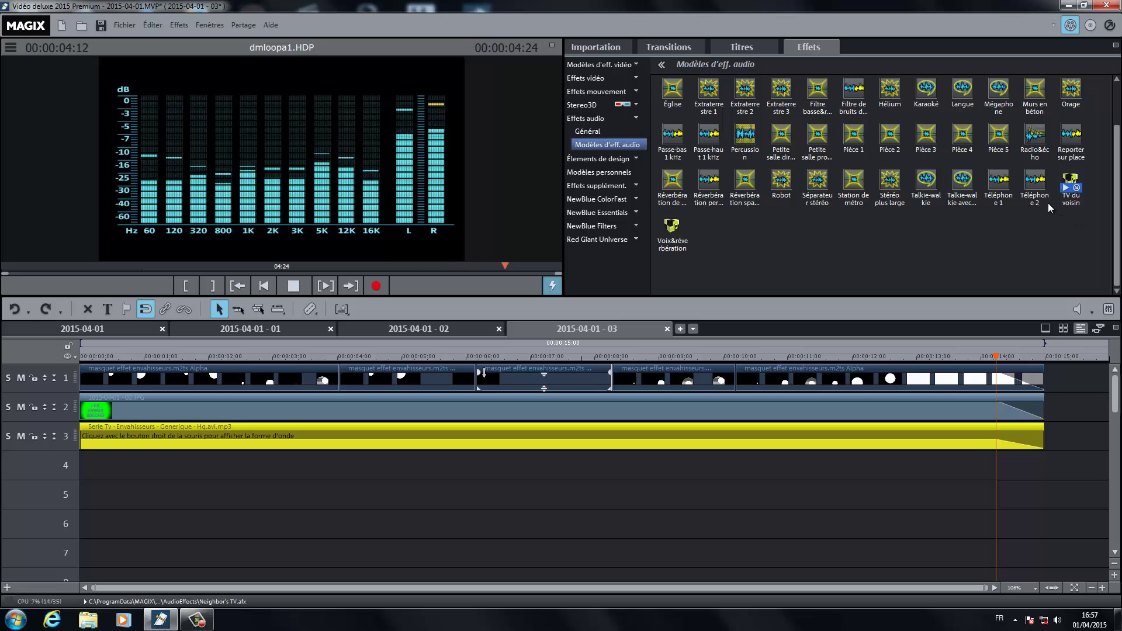
# Step: Apply the Talkie-walkie audio effect template to the music on track 3 and play the film from the start
pyautogui.click(922, 186)
pyautogui.moveTo(922, 185); pyautogui.dragTo(132, 442)
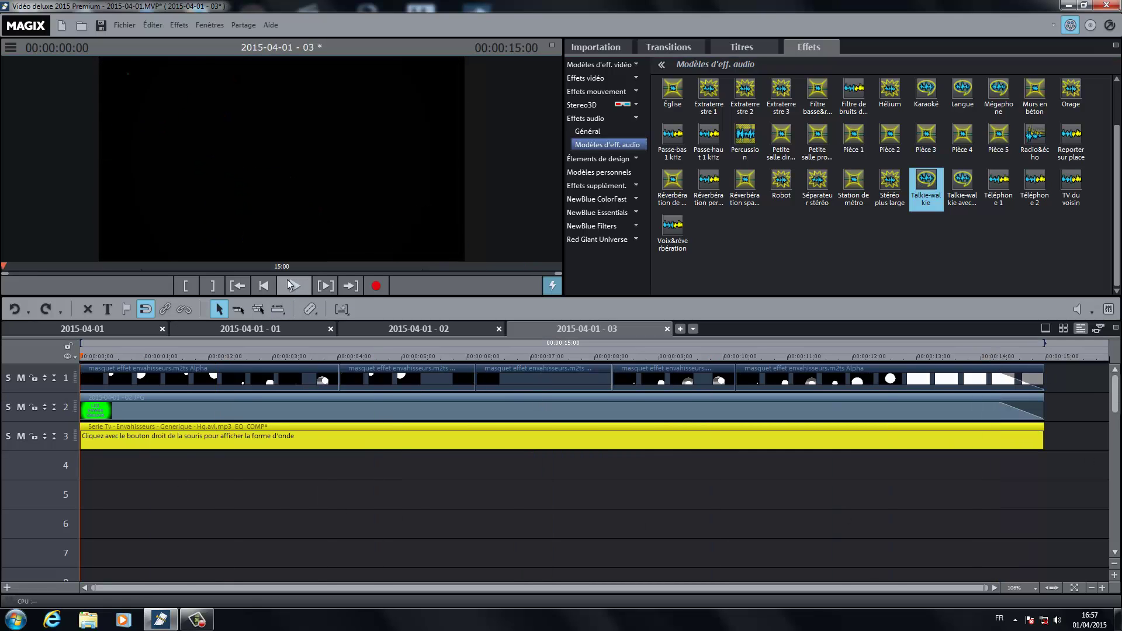
pyautogui.click(294, 285)
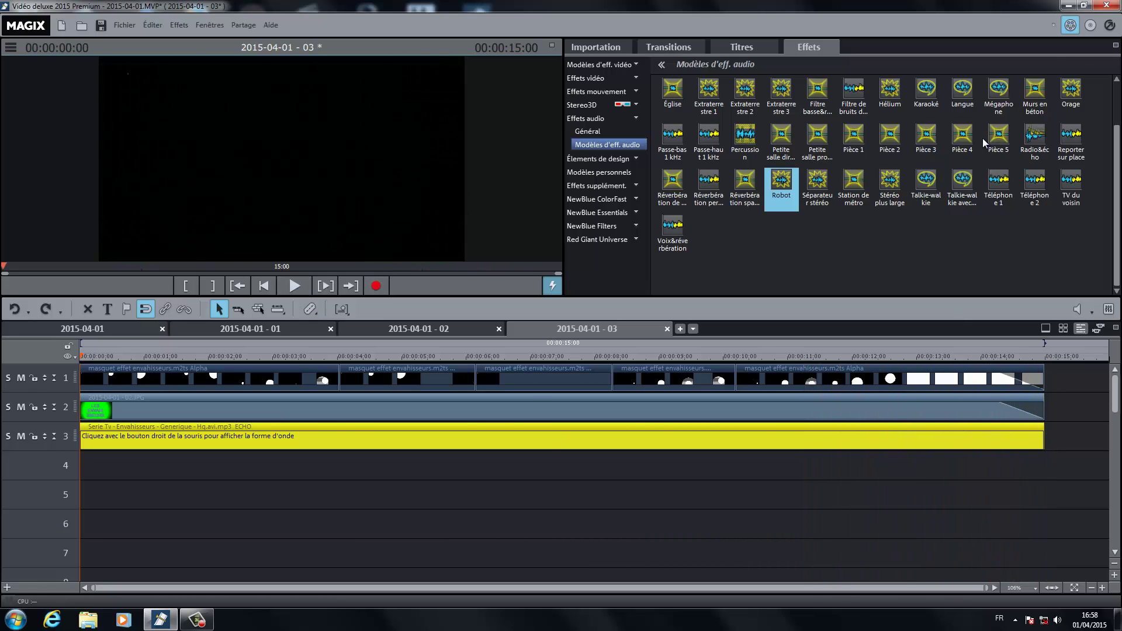
pyautogui.moveTo(1083, 200)
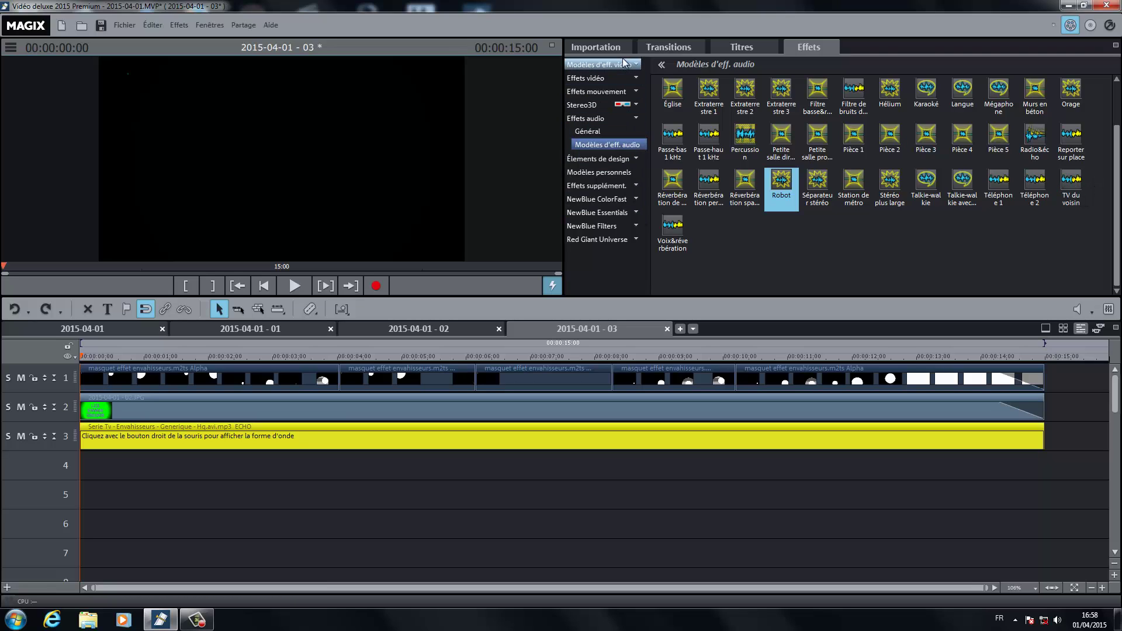
# Step: Open the MPEG-4 export settings for the film and close them
pyautogui.click(131, 27)
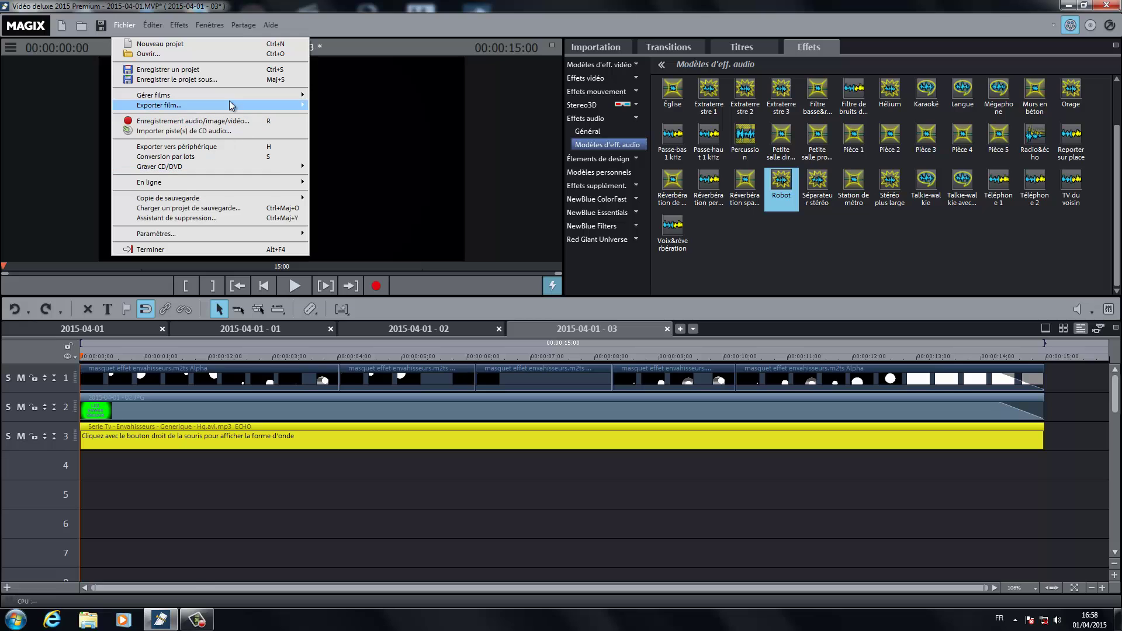
pyautogui.moveTo(234, 105)
pyautogui.click(397, 183)
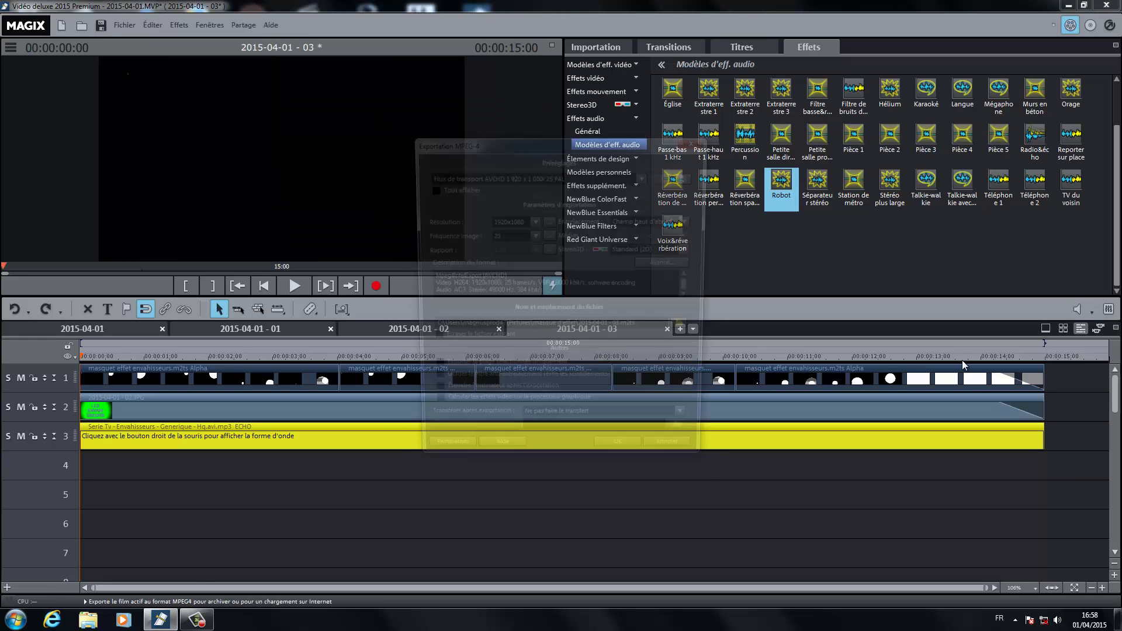
pyautogui.click(619, 460)
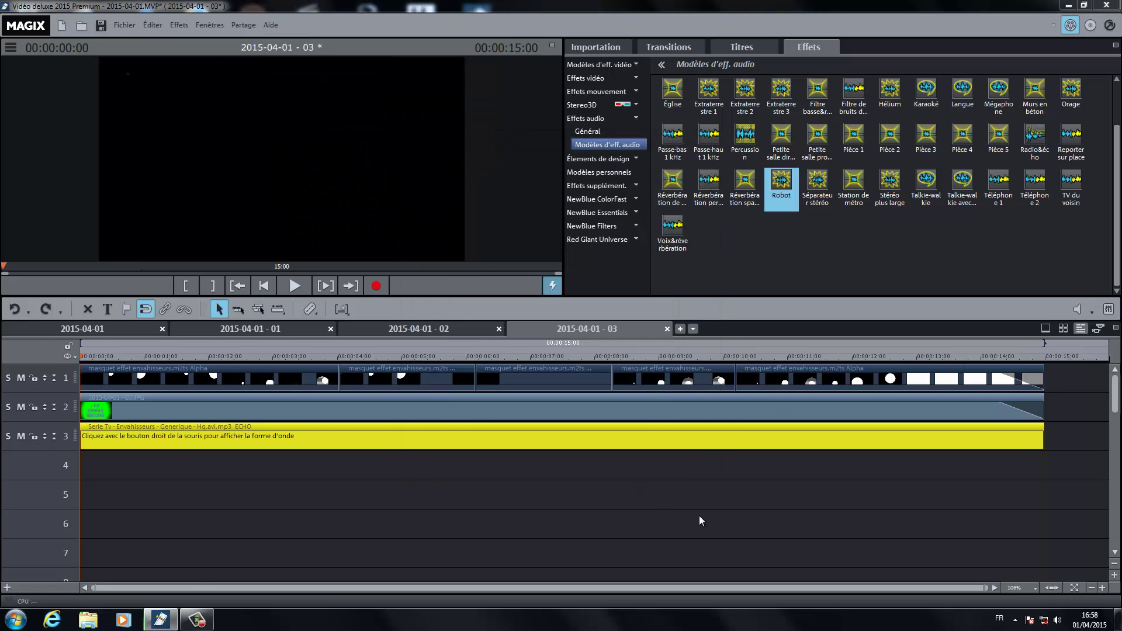